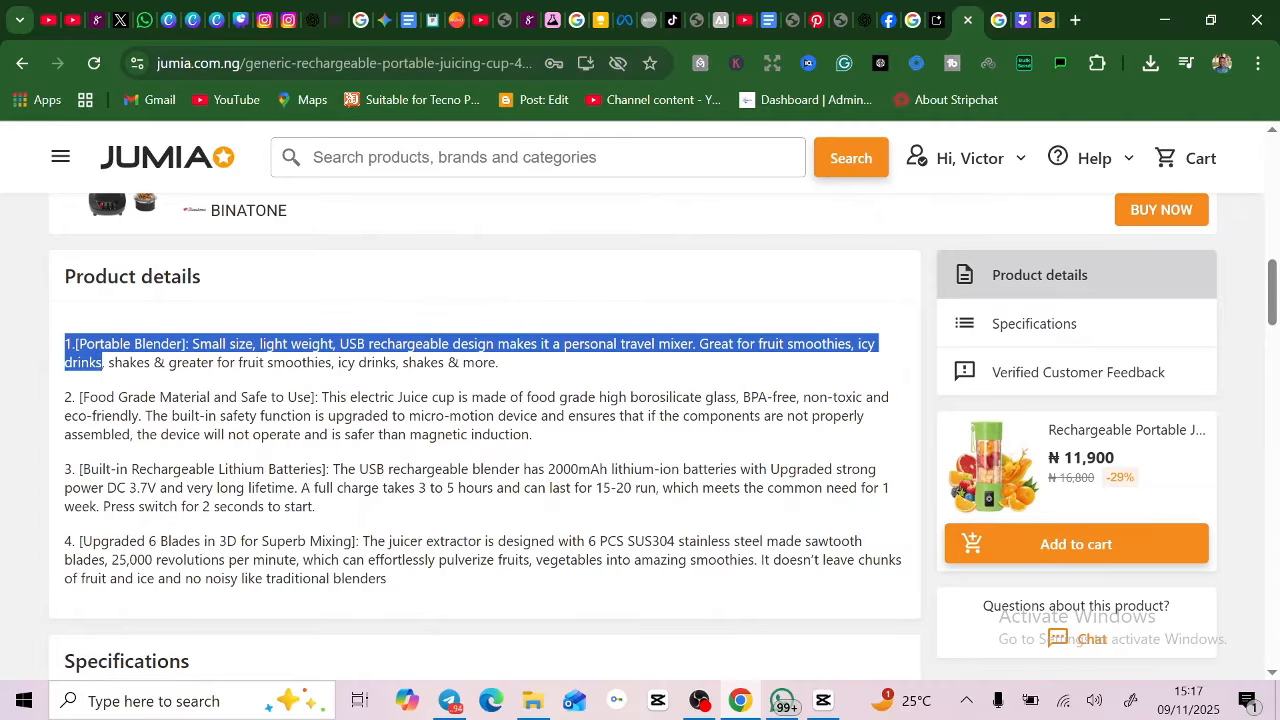
# Step: Copy the portable blender's listing text from Product details through the Main Material specification and paste it into the ChatGPT message
pyautogui.moveTo(60, 275); pyautogui.dragTo(512, 670)
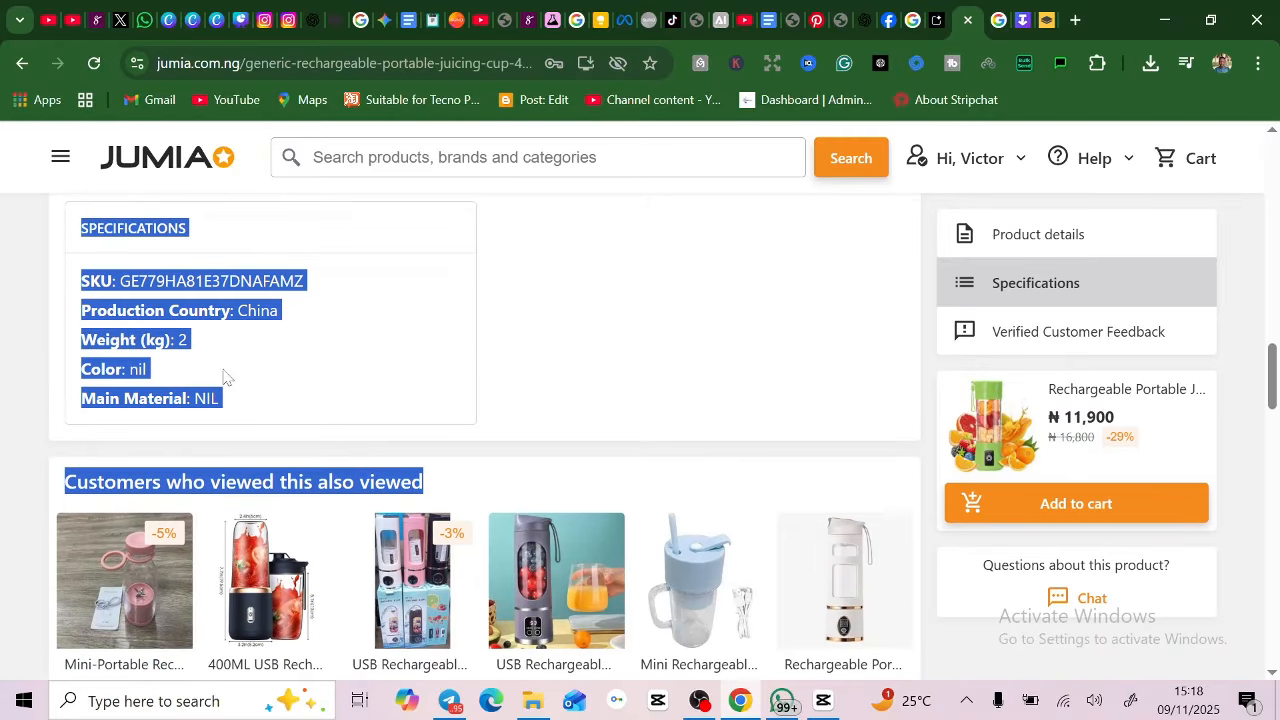
pyautogui.click(224, 405)
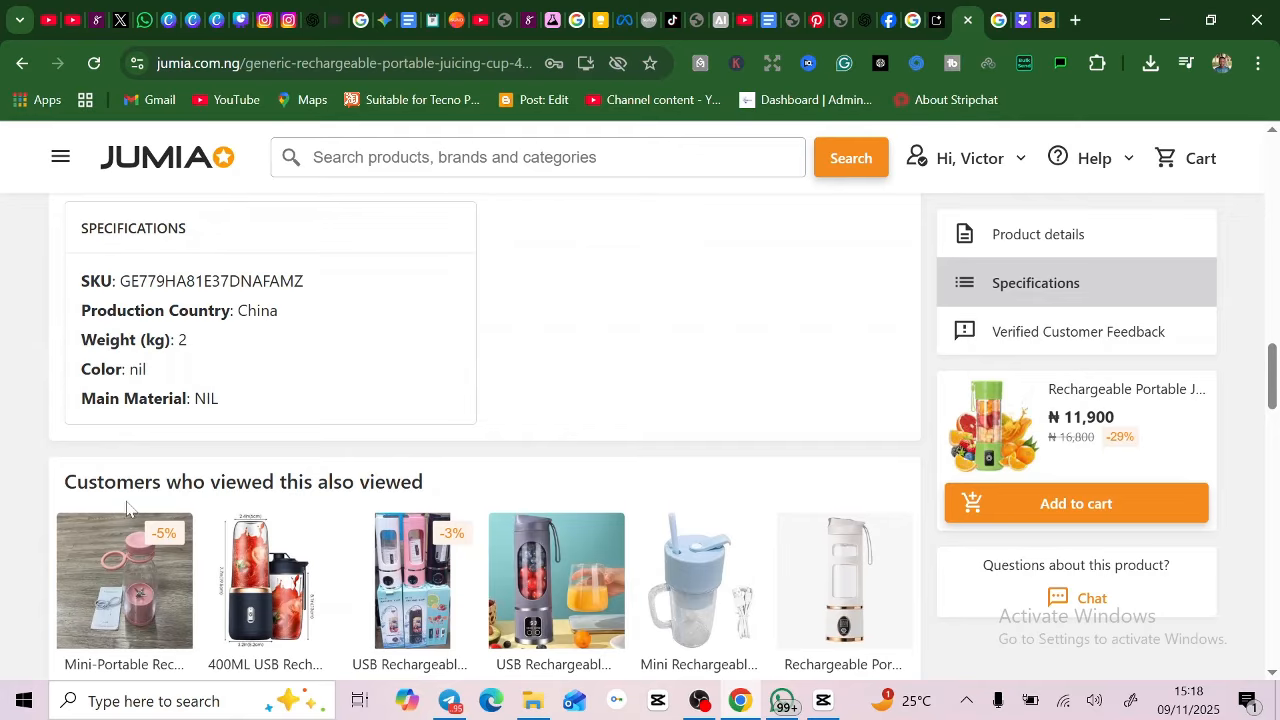
pyautogui.scroll(4, 363, 434)
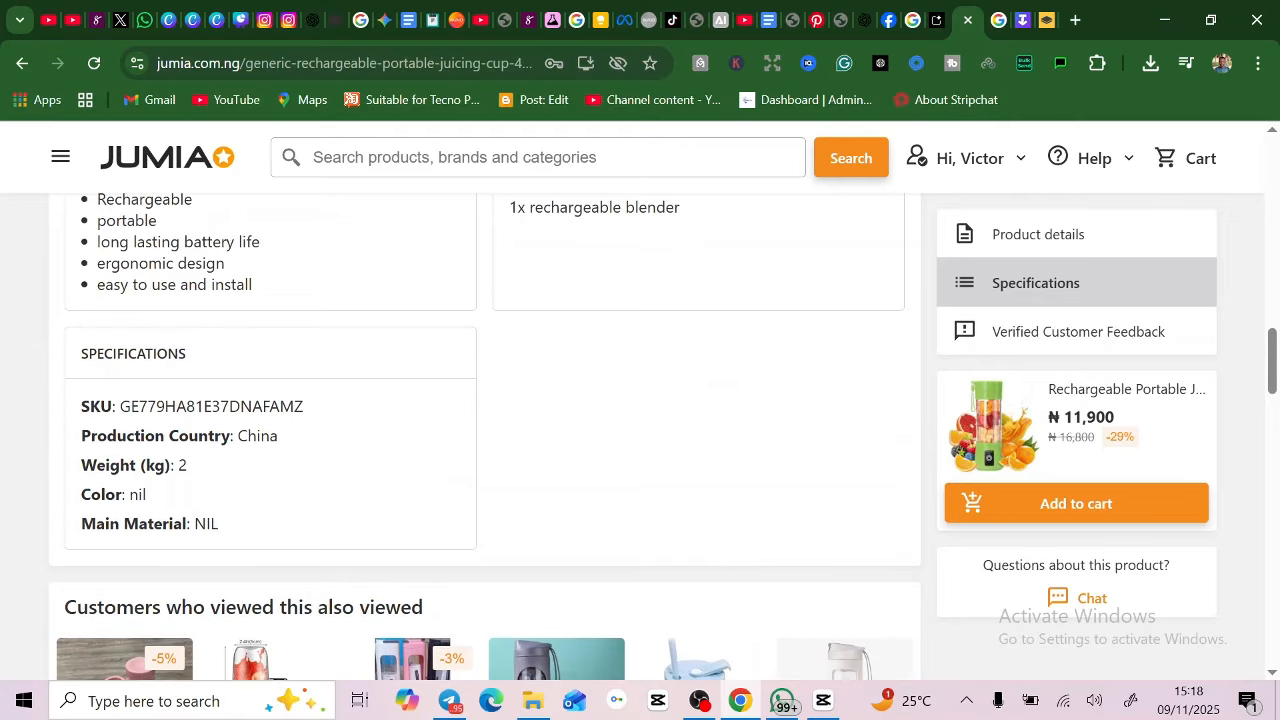
pyautogui.scroll(4, 62, 320)
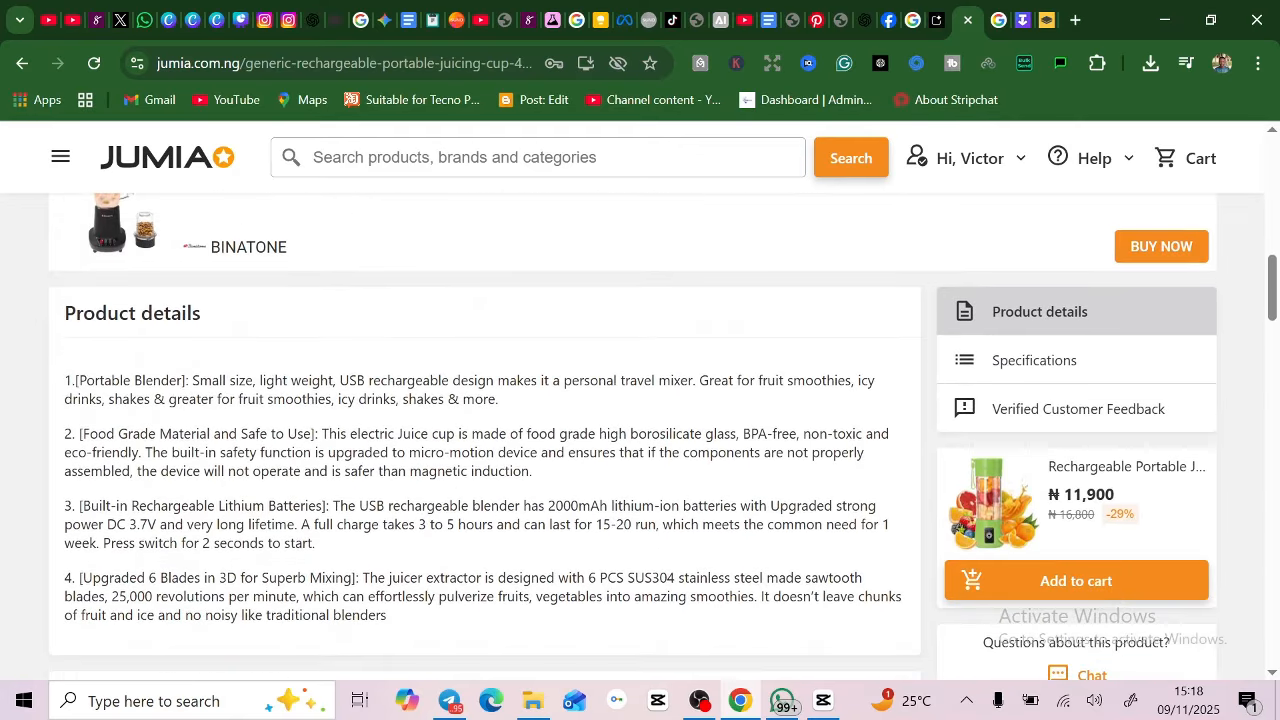
pyautogui.moveTo(62, 320); pyautogui.dragTo(226, 534)
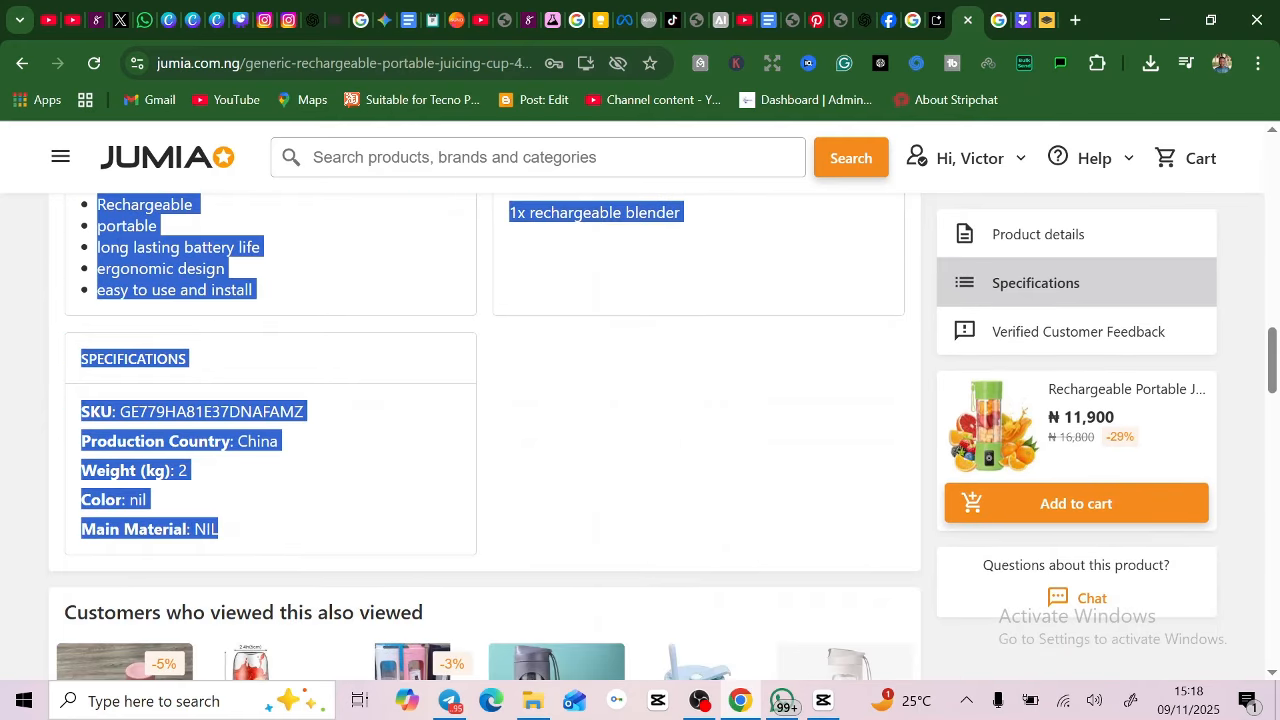
pyautogui.click(857, 18)
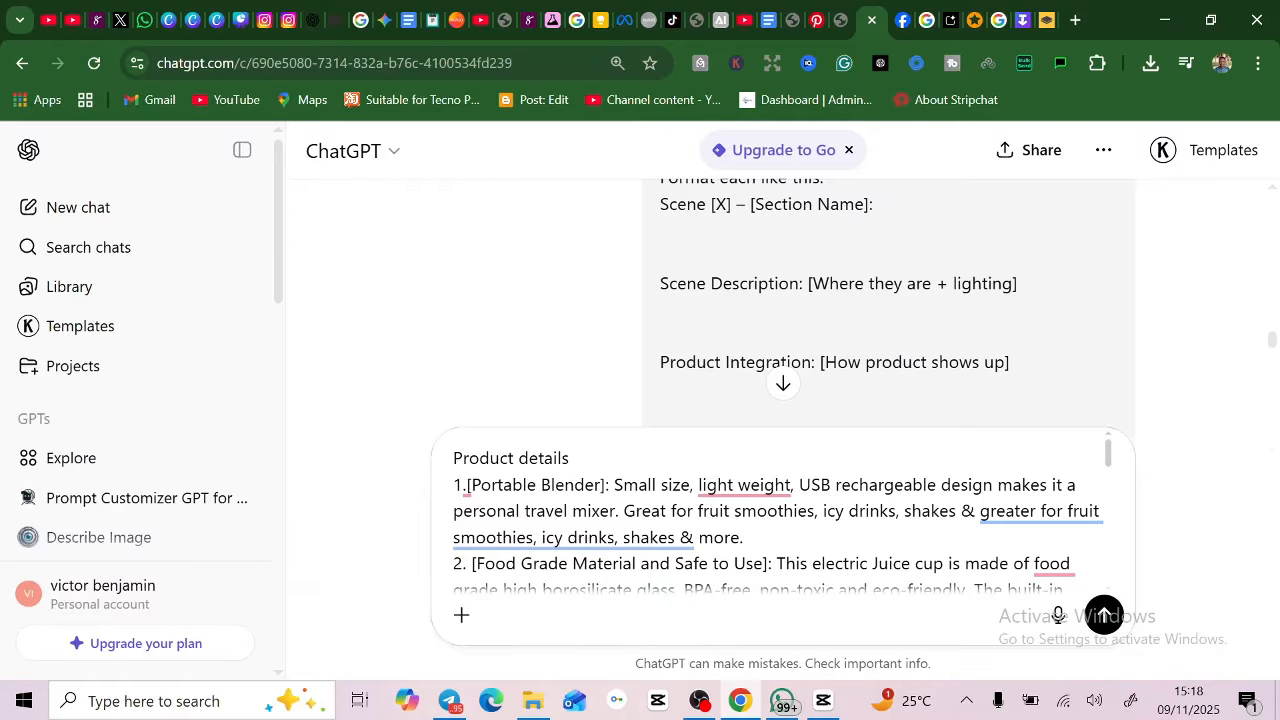
# Step: Switch to the Google Docs "Products to ads worksheet" and copy the highlighted Product Analyzer Prompt through "Here is our product info:"
pyautogui.click(762, 20)
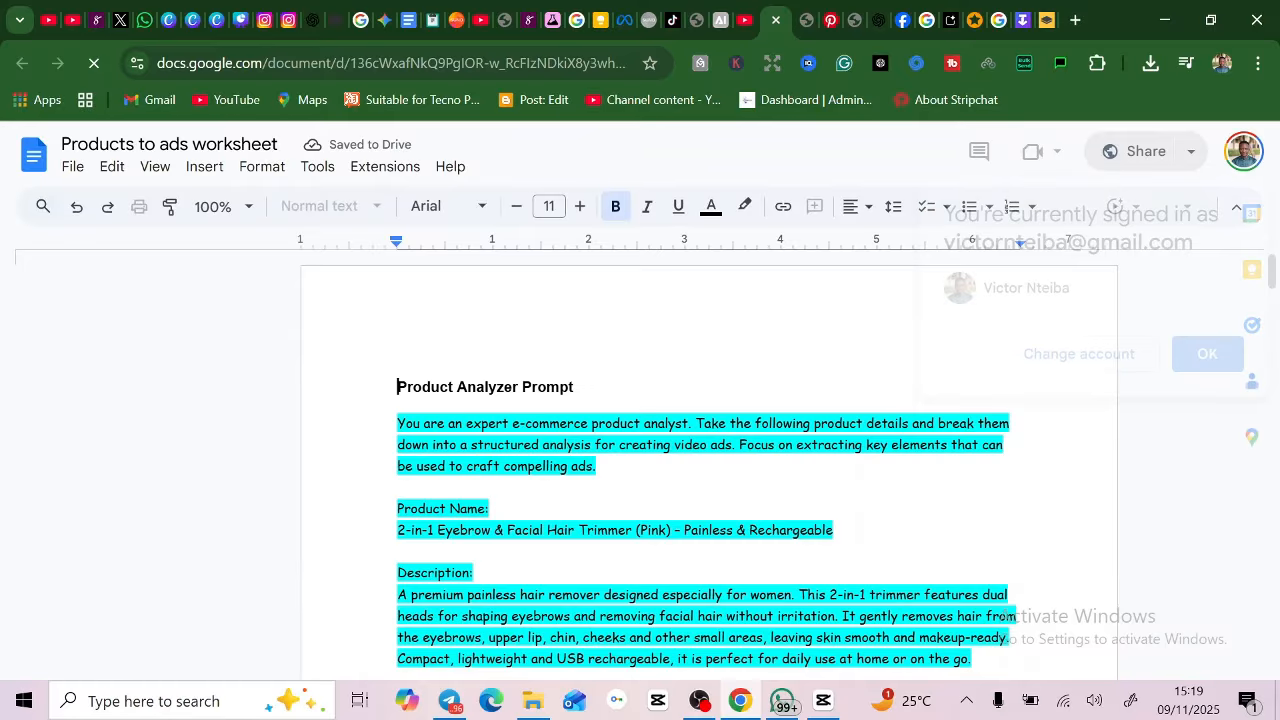
pyautogui.scroll(-2, 540, 365)
pyautogui.scroll(2, 534, 368)
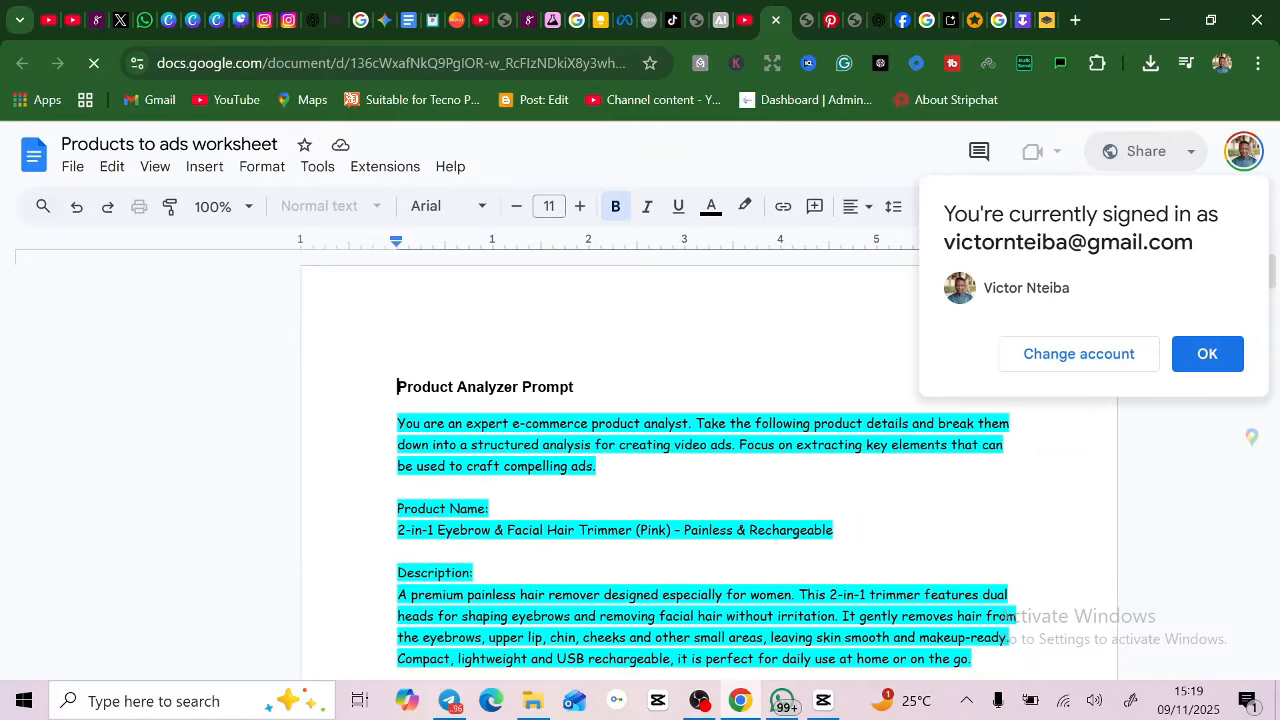
pyautogui.click(1222, 365)
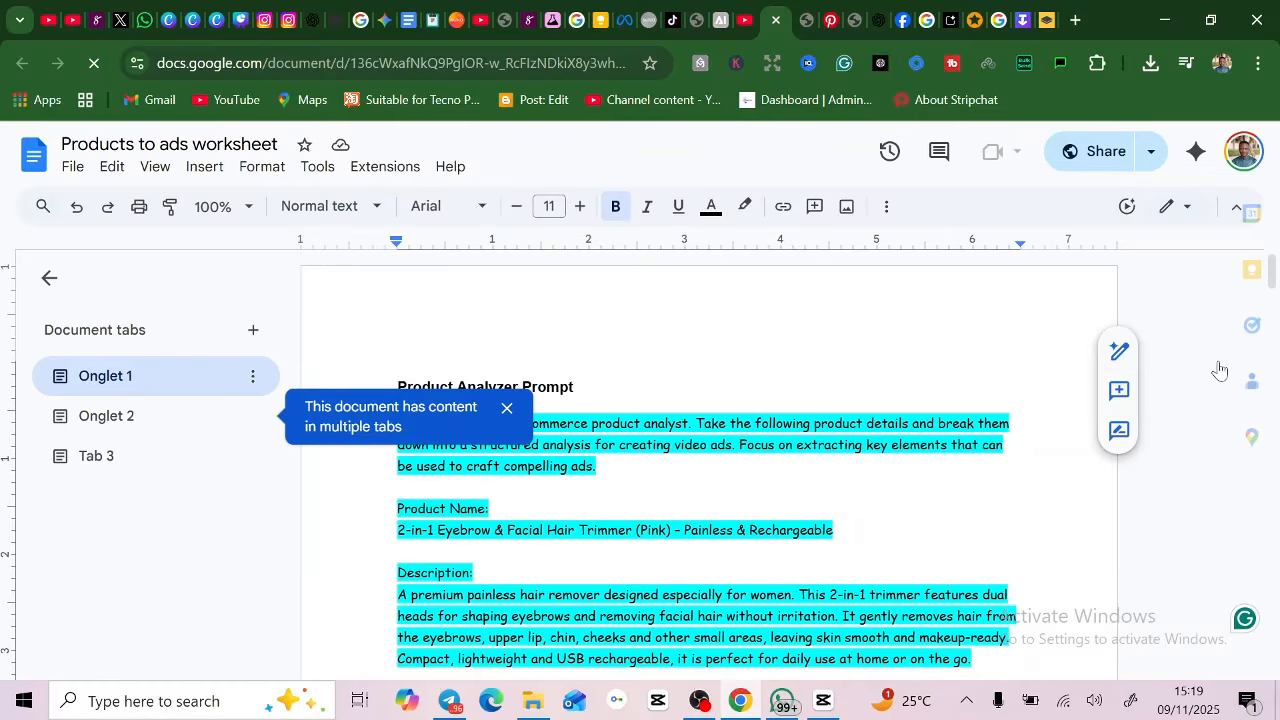
pyautogui.write('``')
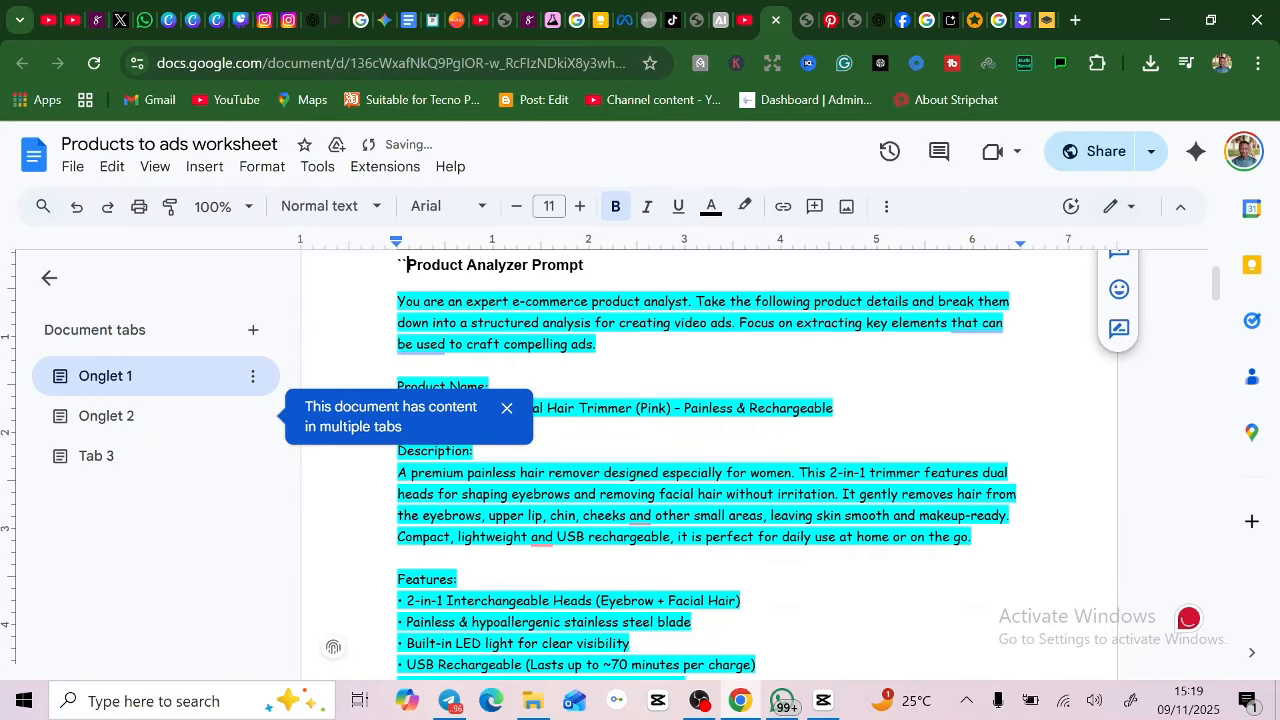
pyautogui.moveTo(398, 302); pyautogui.dragTo(559, 476)
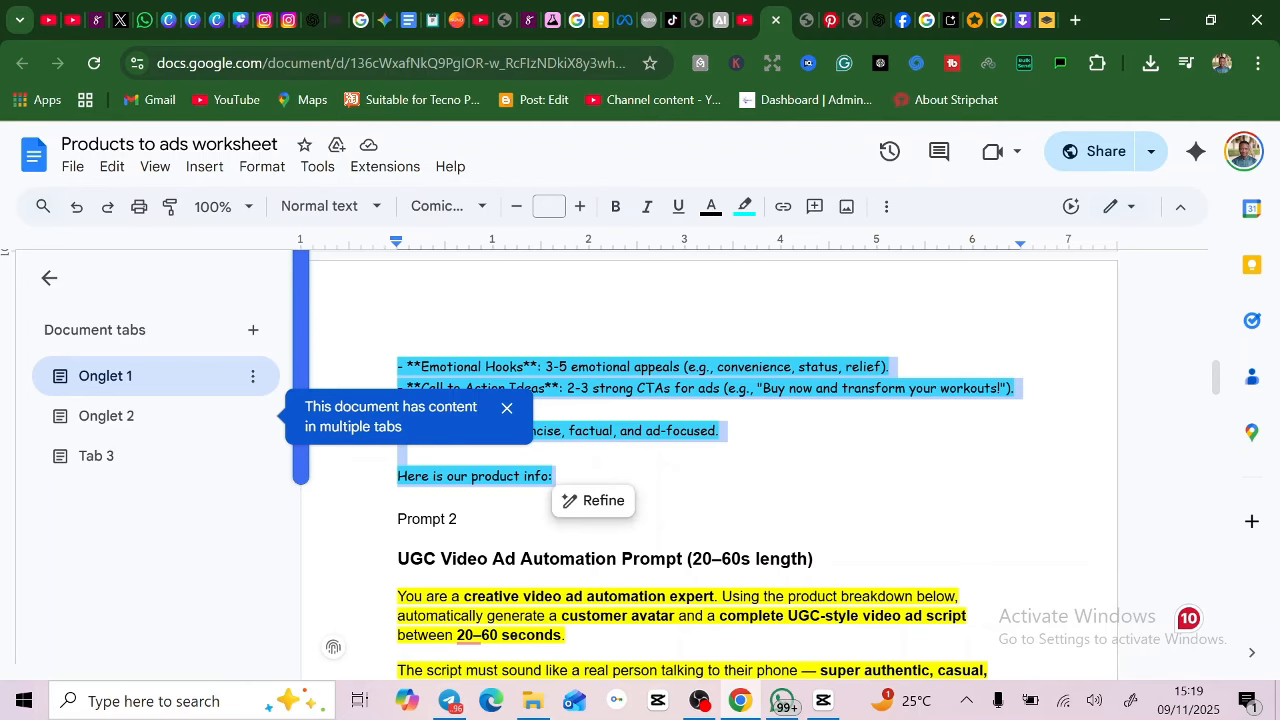
# Step: In ChatGPT, paste the analyzer prompt above the product text and add "here is the product information" after "Product details"
pyautogui.click(879, 28)
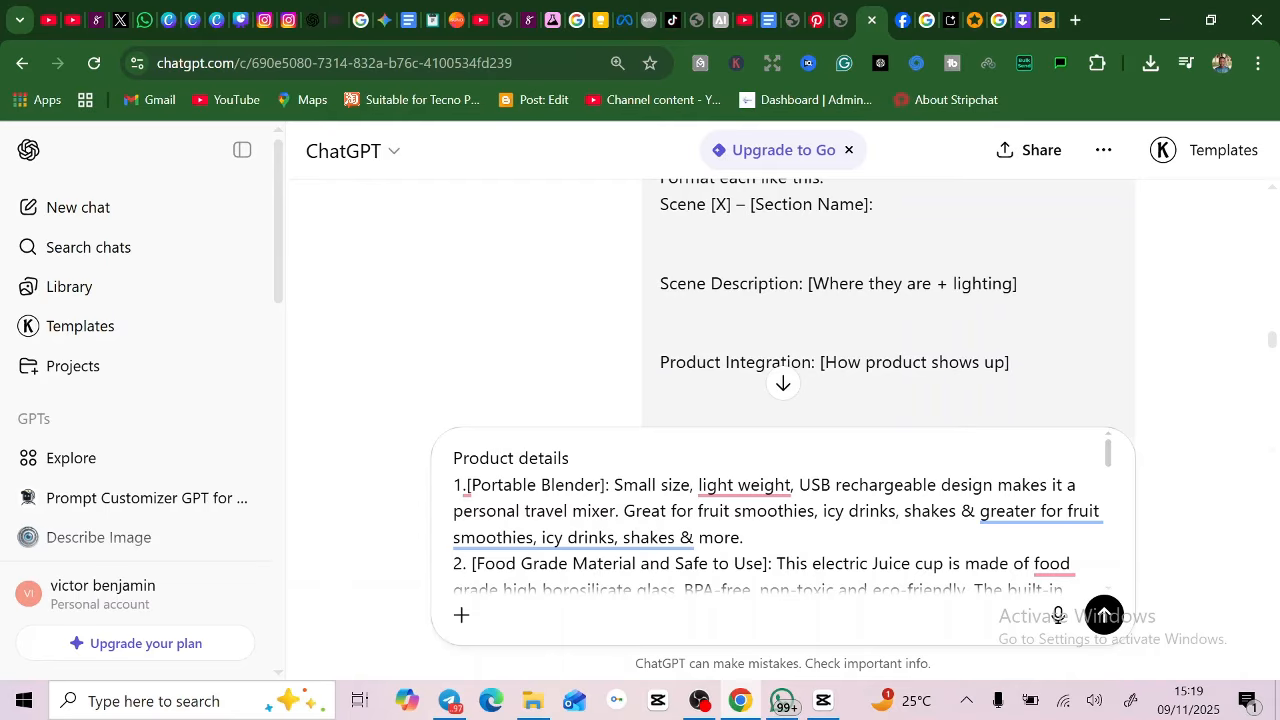
pyautogui.write('.')
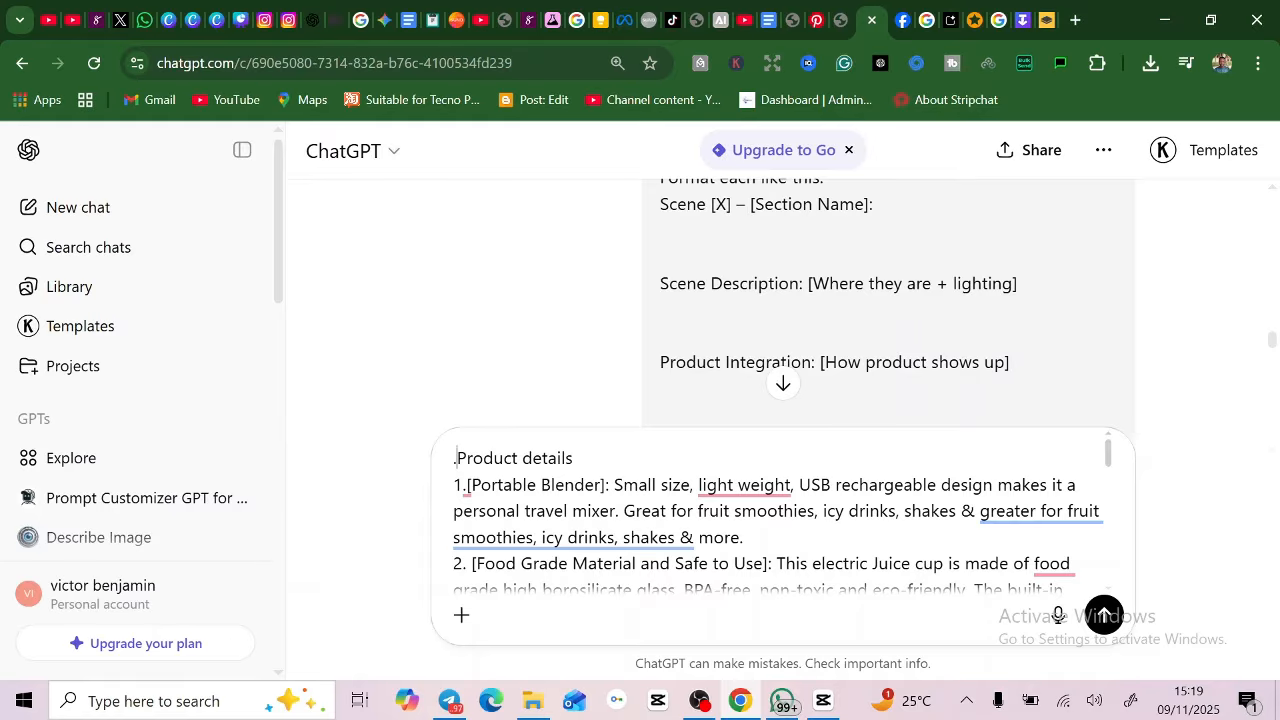
pyautogui.hotkey('ctrl', 'End')
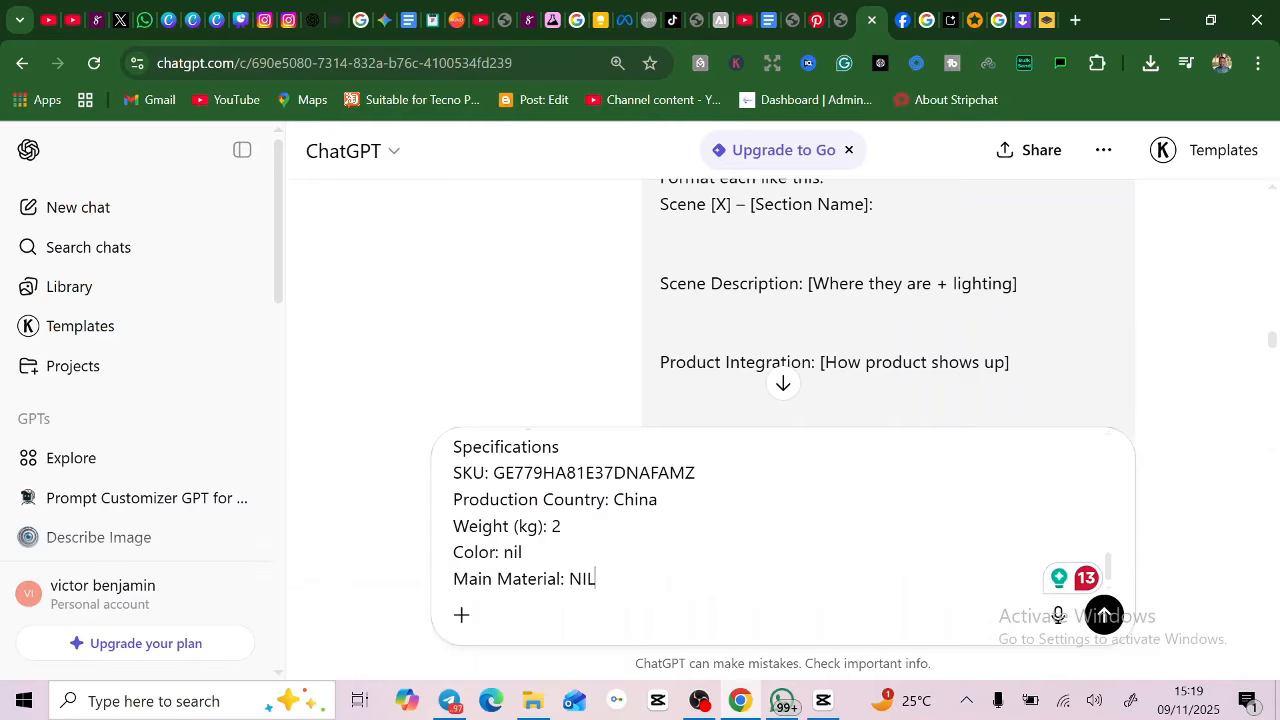
pyautogui.scroll(15, 780, 520)
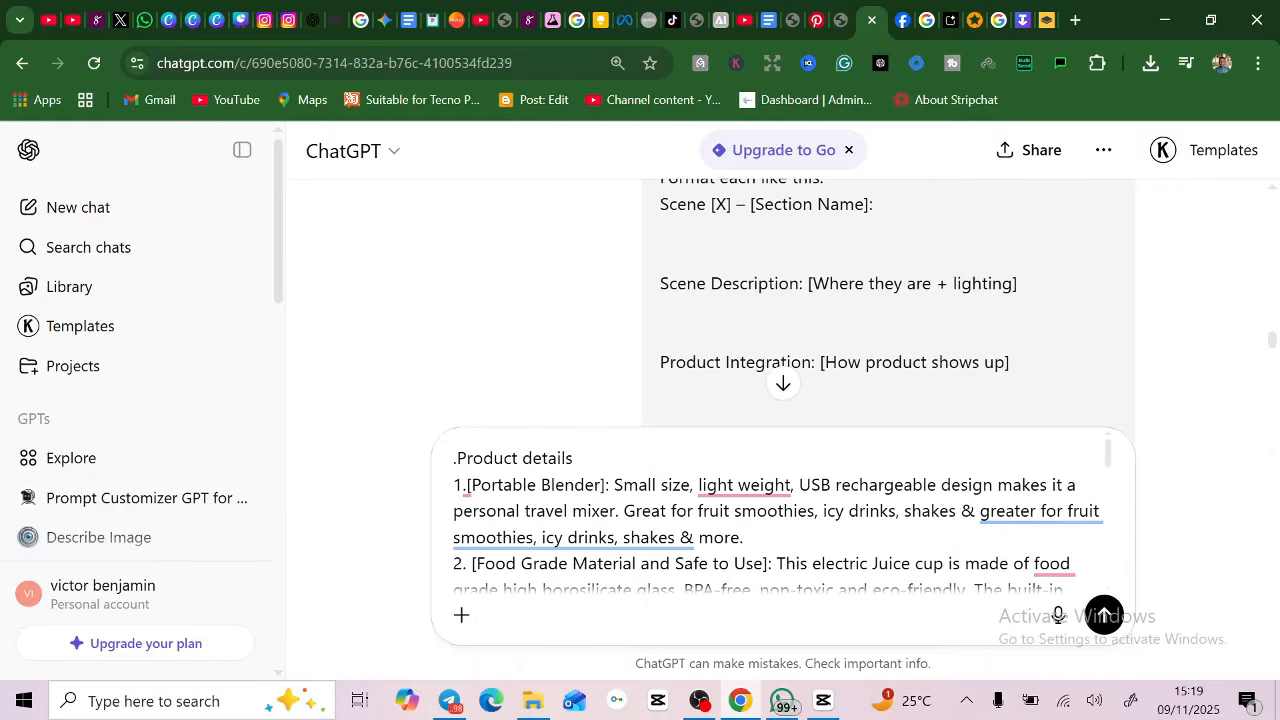
pyautogui.hotkey('ctrl', 'End')
pyautogui.hotkey('ctrl', 'Home')
pyautogui.hotkey('ctrl', 'v')
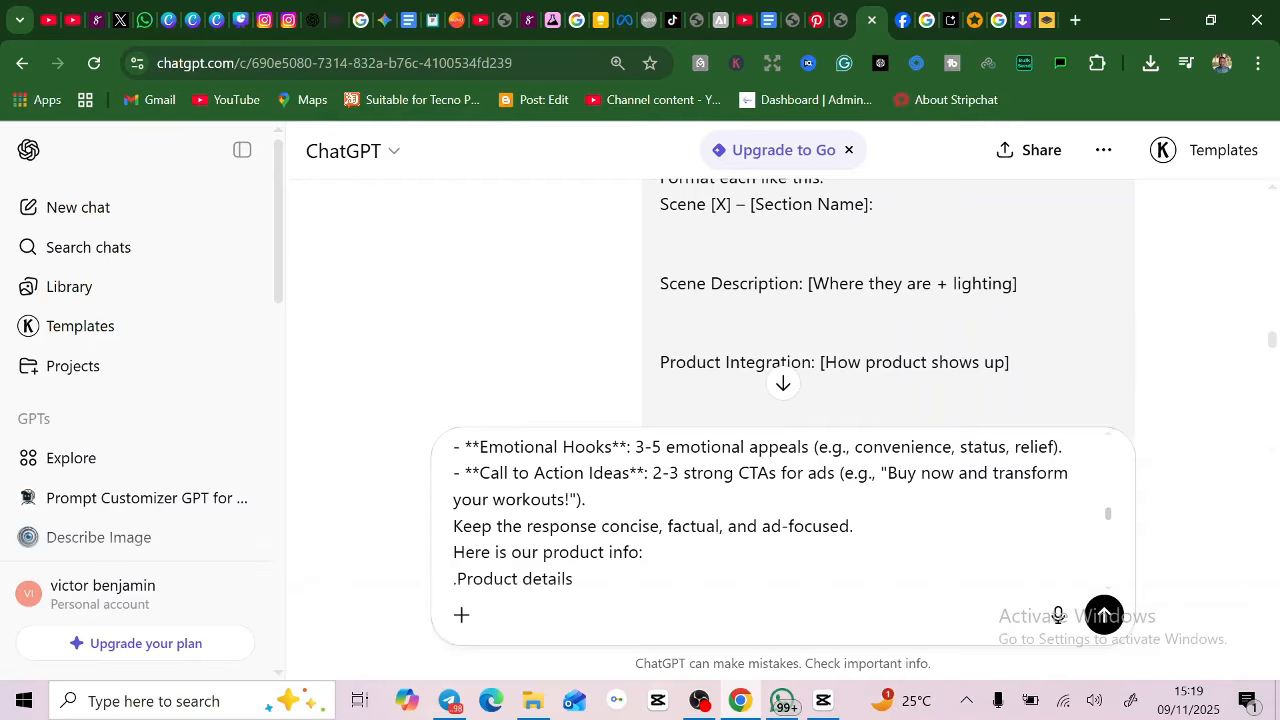
pyautogui.press('End')
pyautogui.write('here is the product infor')
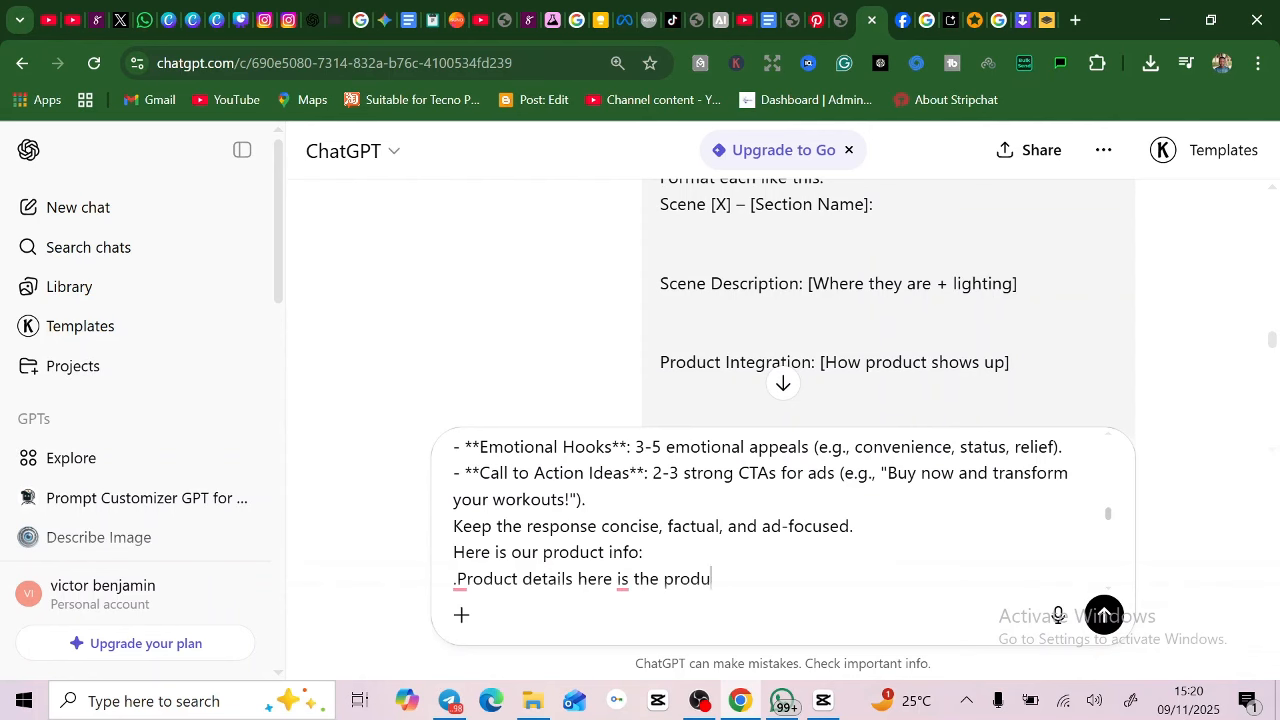
pyautogui.write('mation')
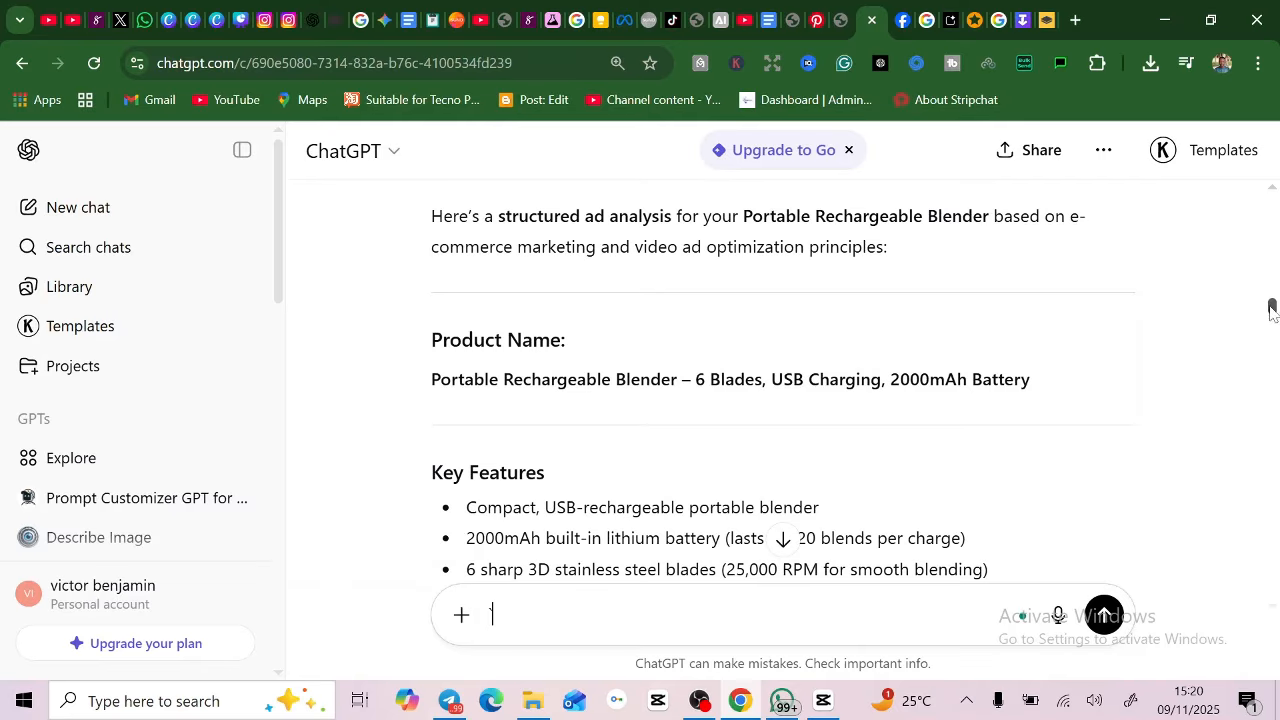
# Step: Review ChatGPT's structured ad analysis of the blender, from product name and key features through emotional hooks
pyautogui.scroll(-1, 590, 323)
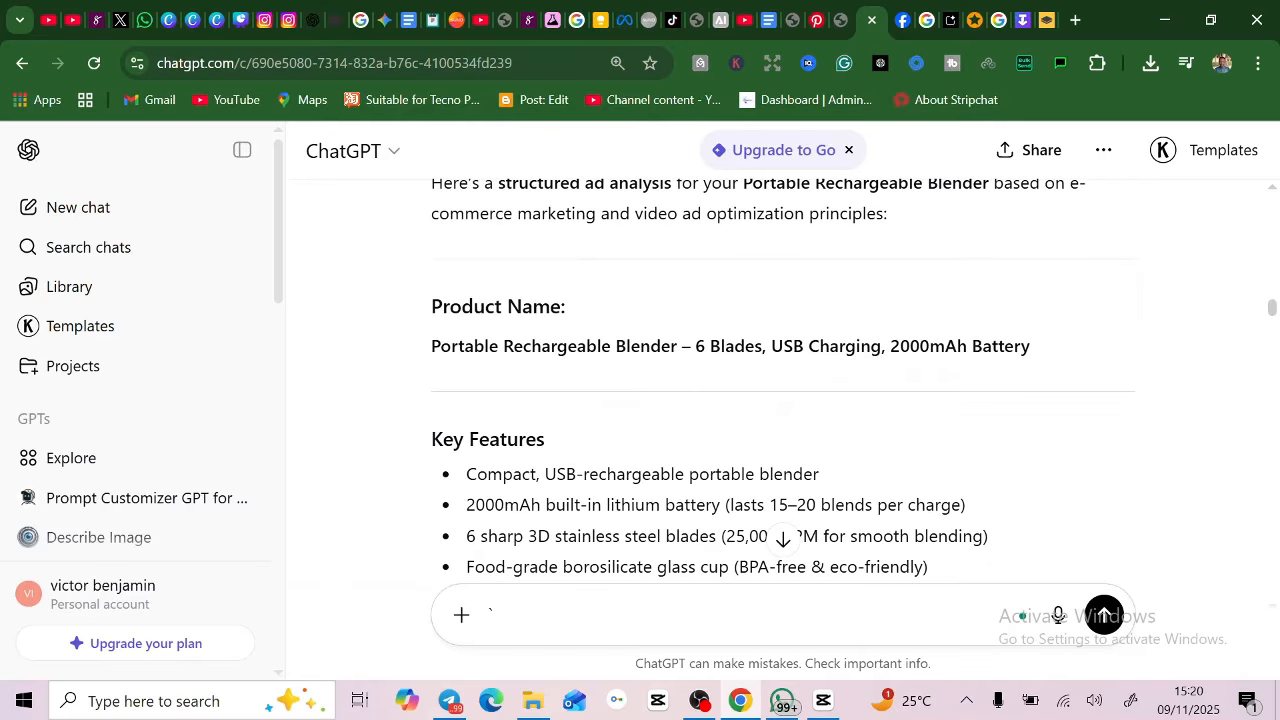
pyautogui.scroll(-2, 784, 377)
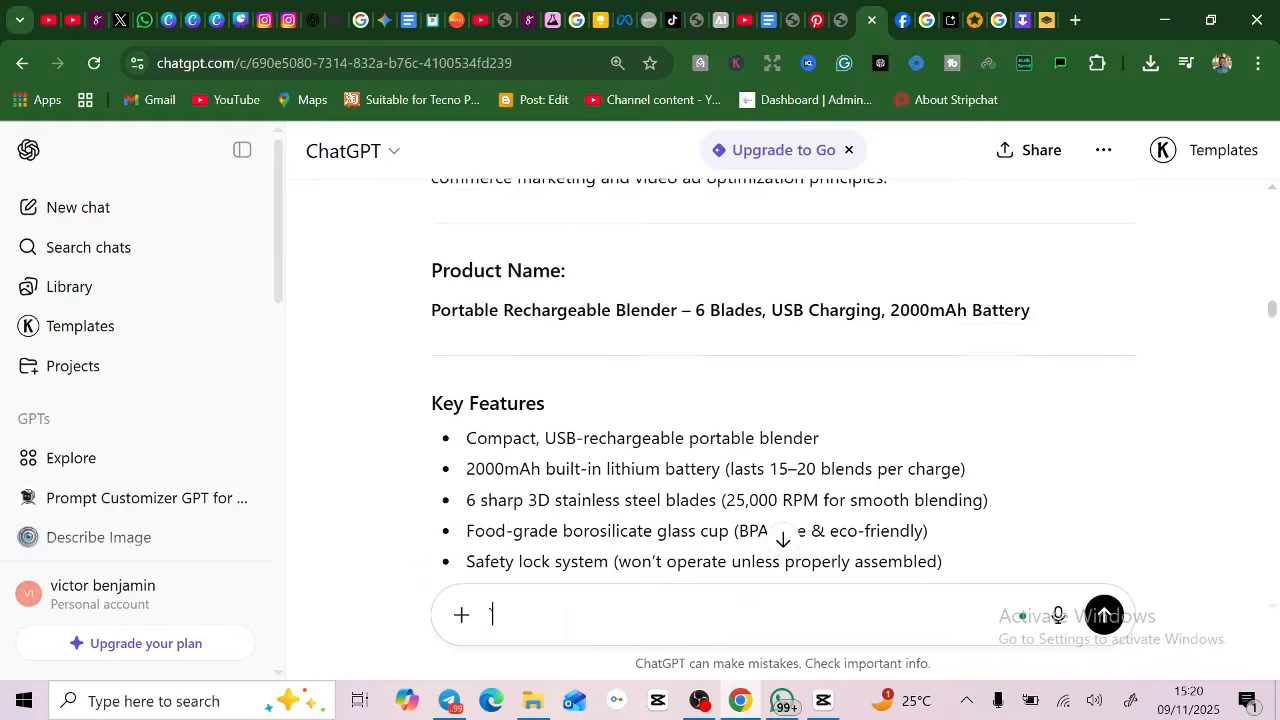
pyautogui.scroll(-8, 784, 377)
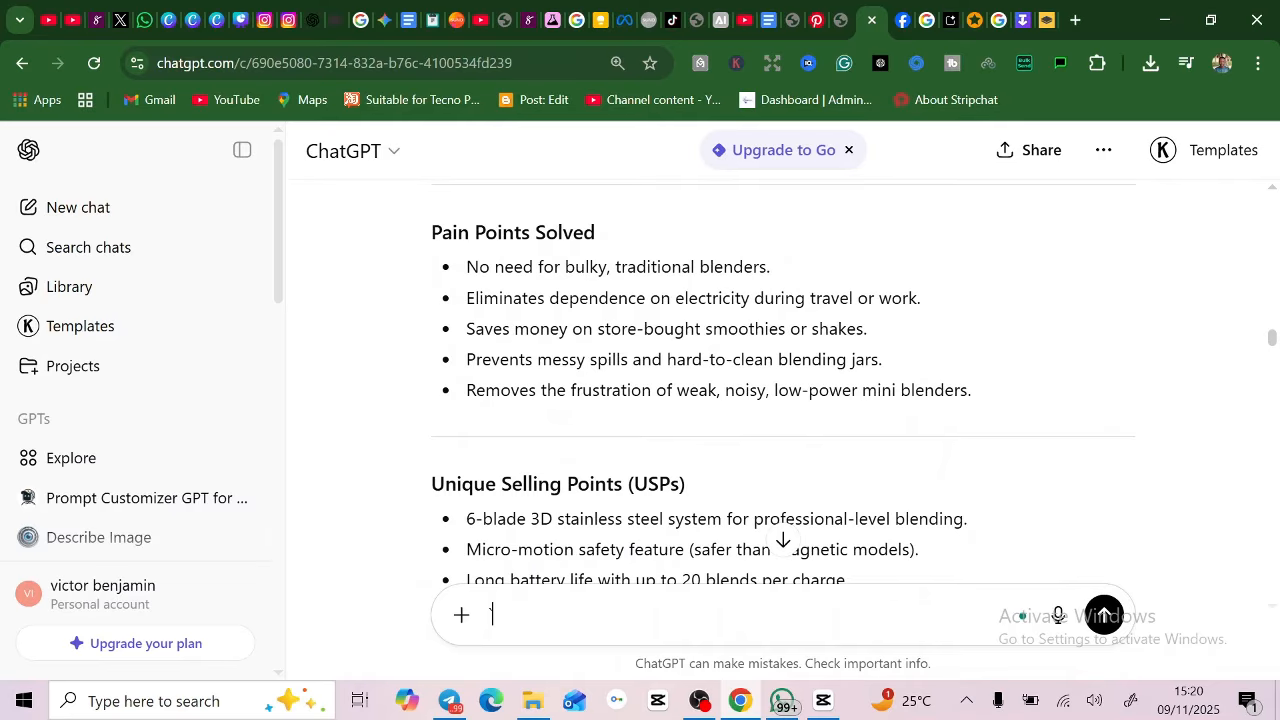
pyautogui.scroll(-1, 784, 377)
pyautogui.scroll(-4, 784, 377)
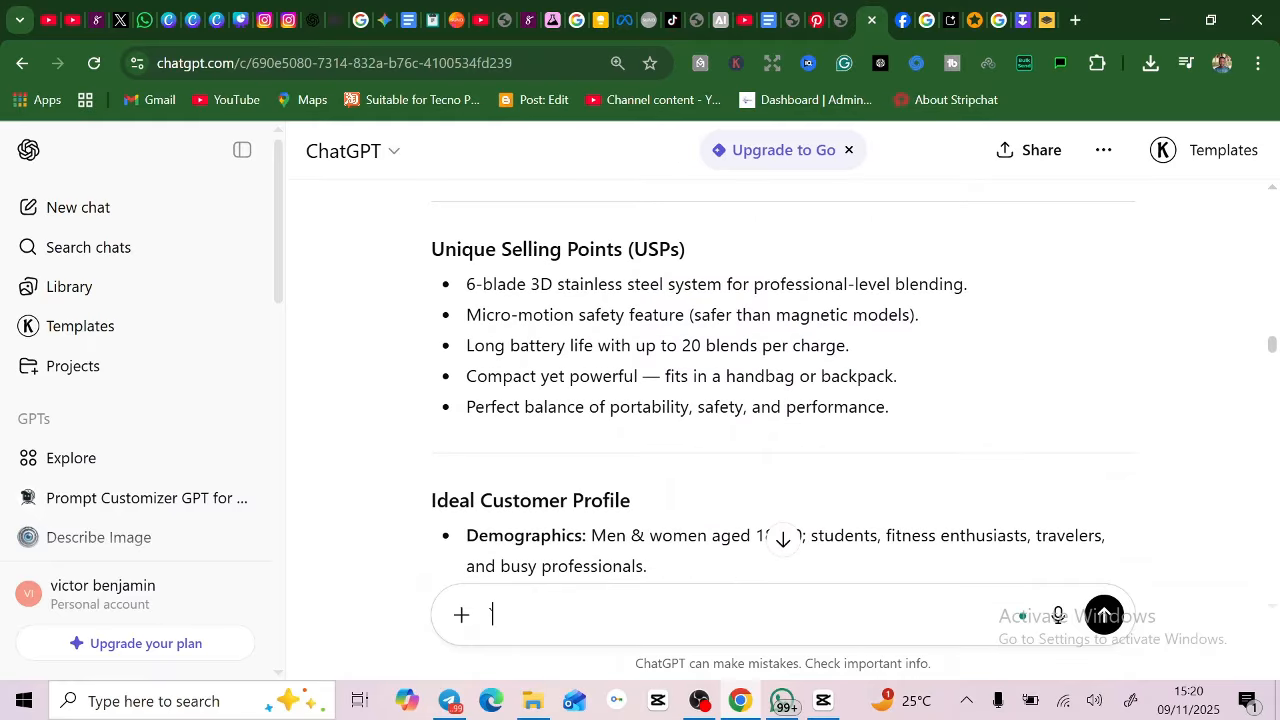
pyautogui.scroll(-2, 784, 377)
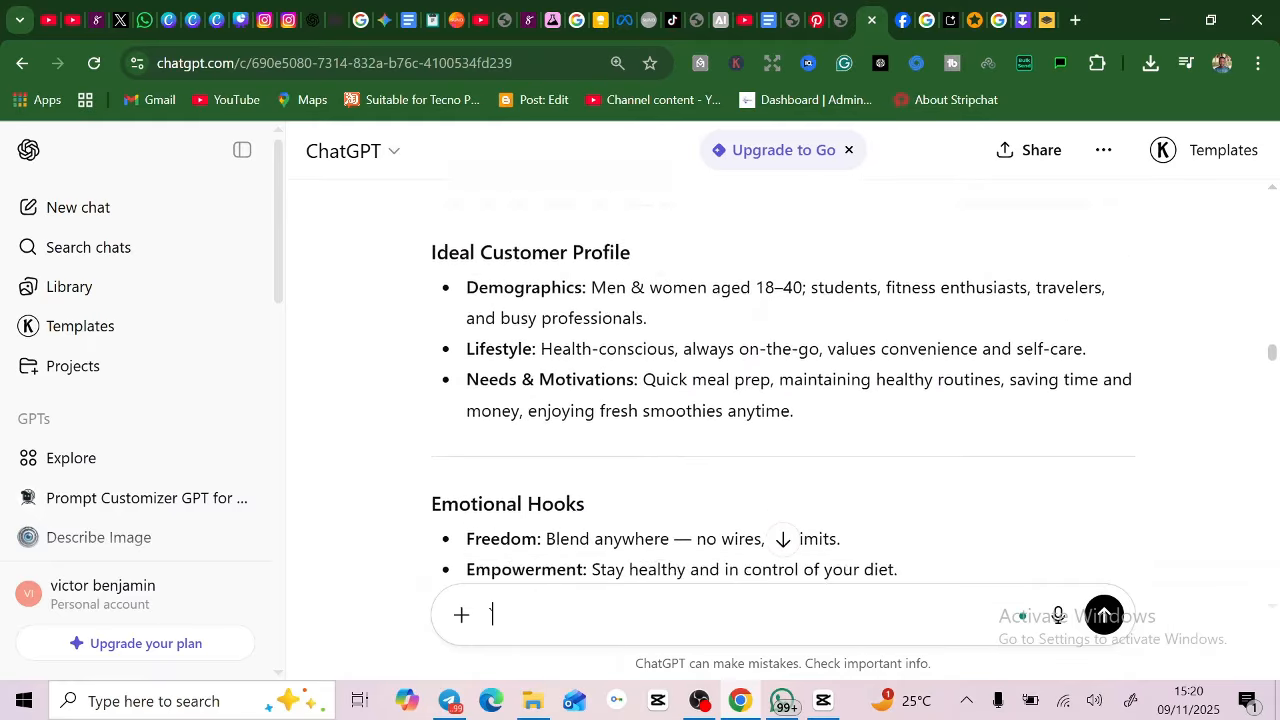
pyautogui.scroll(-2, 784, 377)
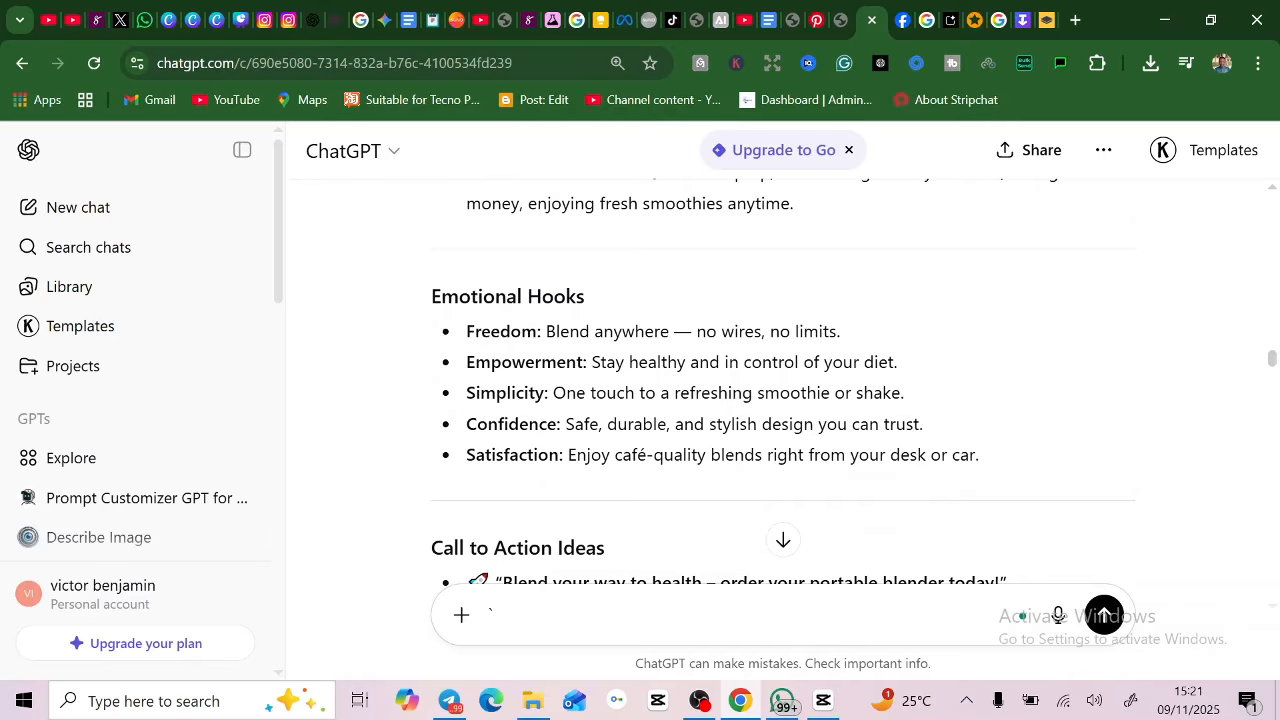
# Step: Switch to the Google Docs worksheet and copy the highlighted UGC Video Ad Automation Prompt under Prompt 2, through Extra UGC Variations
pyautogui.click(768, 20)
pyautogui.scroll(-2, 700, 450)
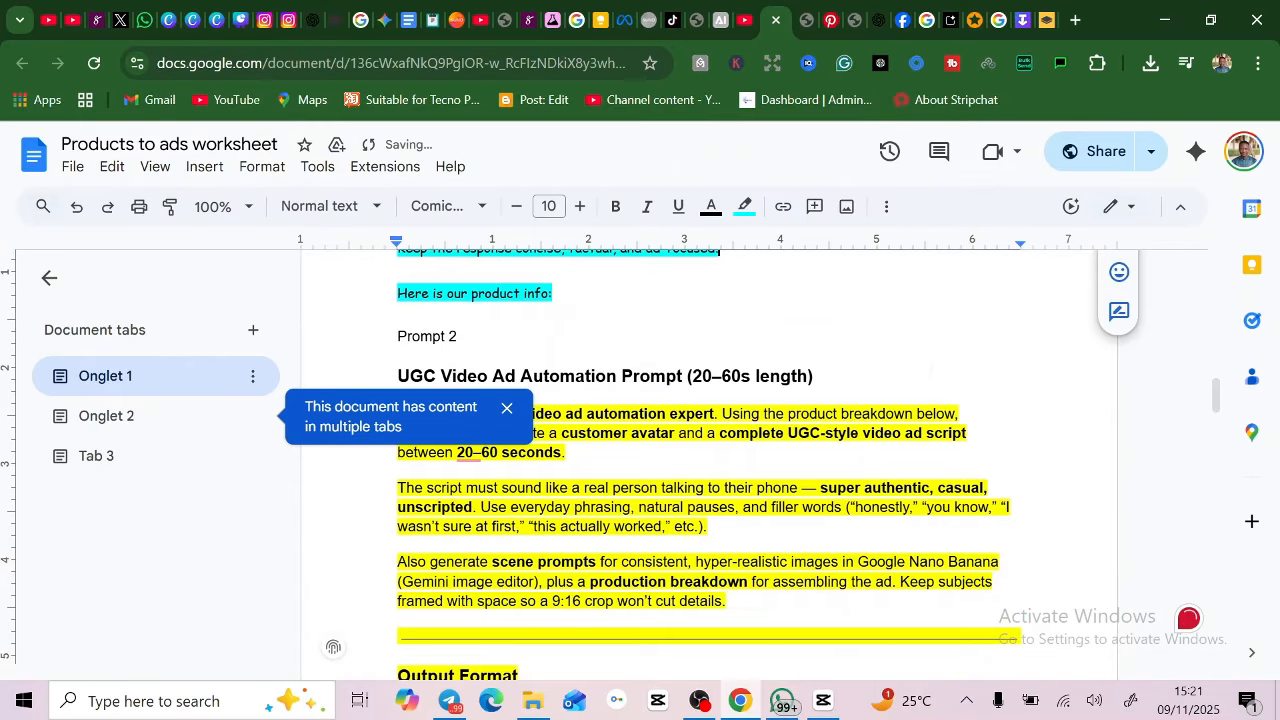
pyautogui.scroll(-1, 700, 460)
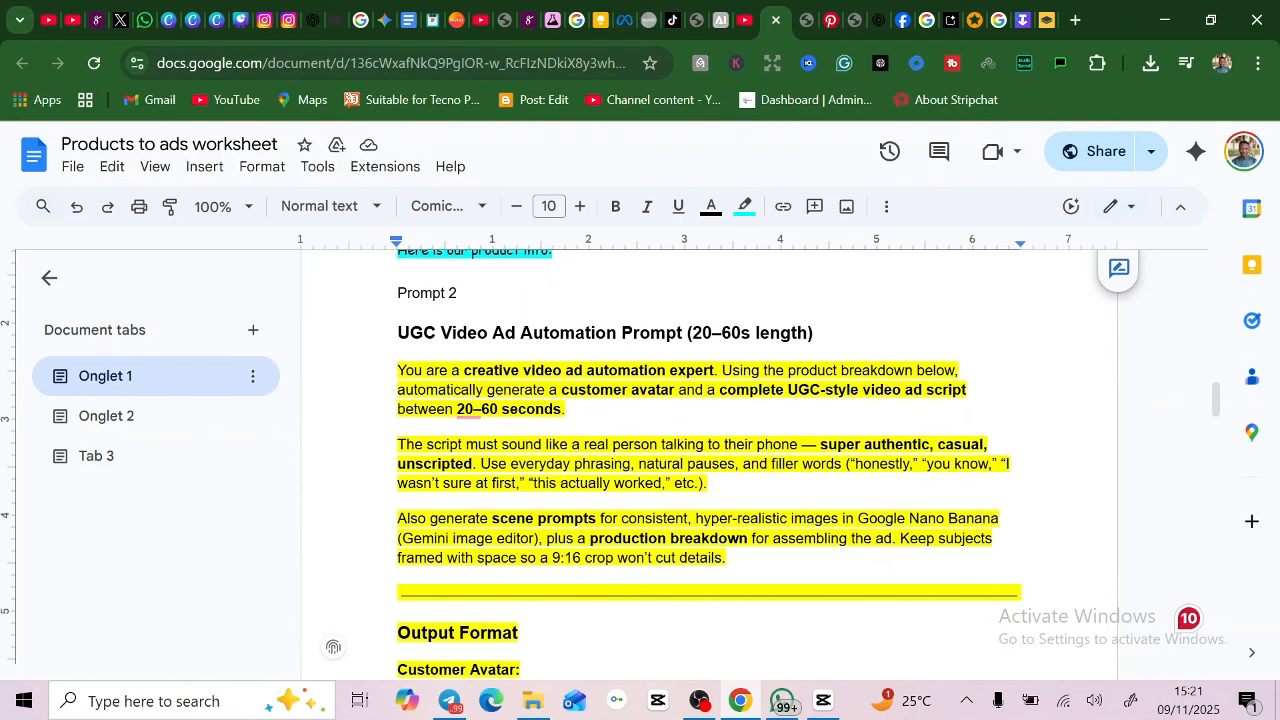
pyautogui.moveTo(397, 370); pyautogui.dragTo(700, 700)
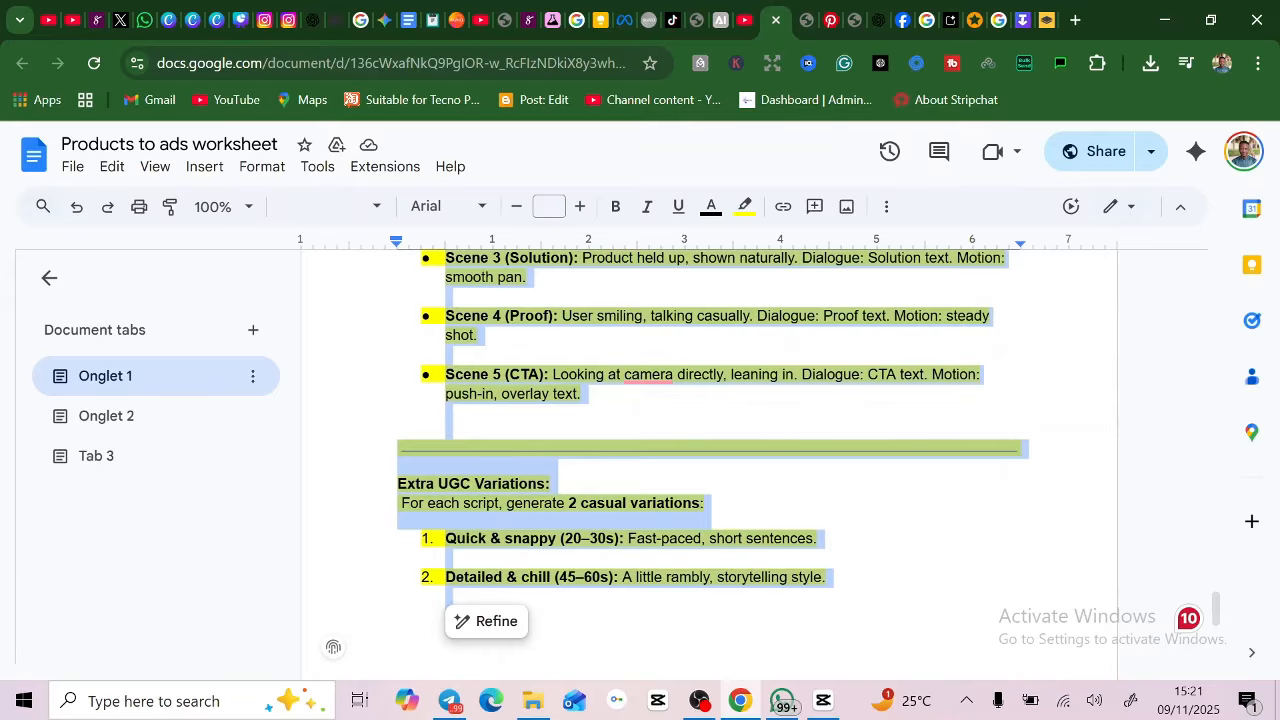
pyautogui.moveTo(1217, 604); pyautogui.dragTo(1221, 629)
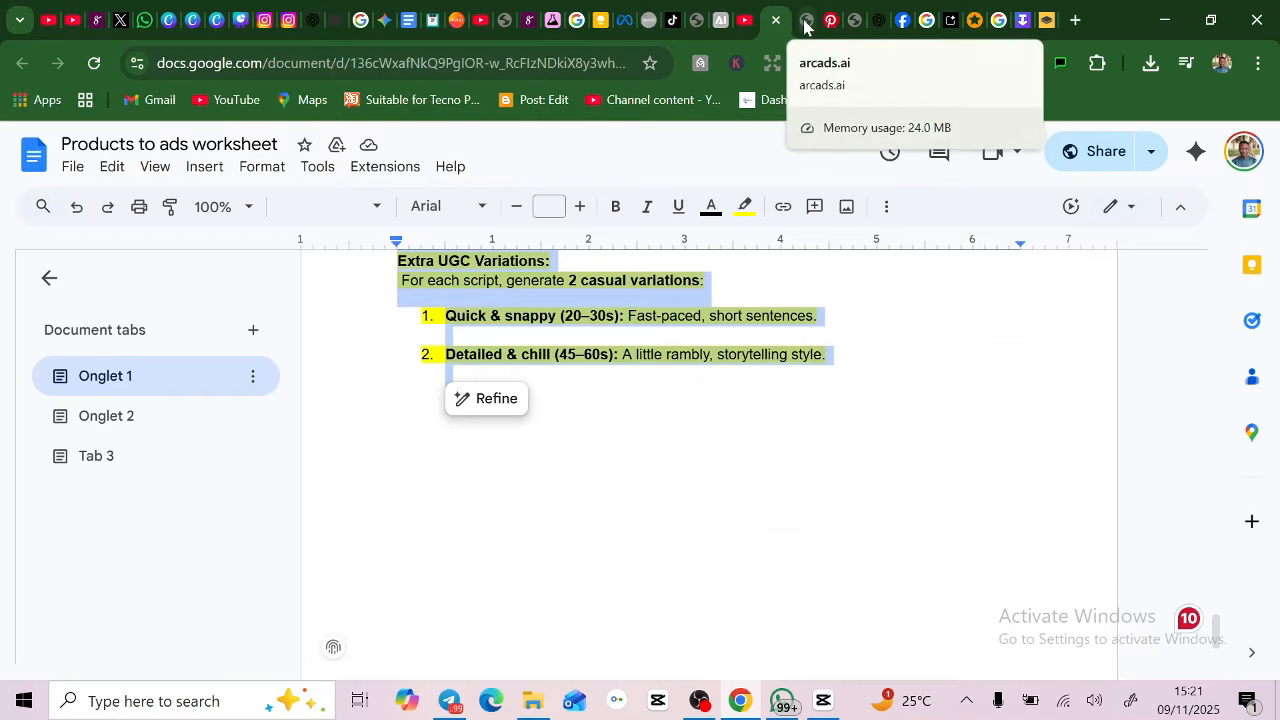
# Step: Switch to ChatGPT and examine the call-to-action ideas, the generated customer avatar and the start of the video ad script
pyautogui.click(875, 24)
pyautogui.scroll(-4, 496, 614)
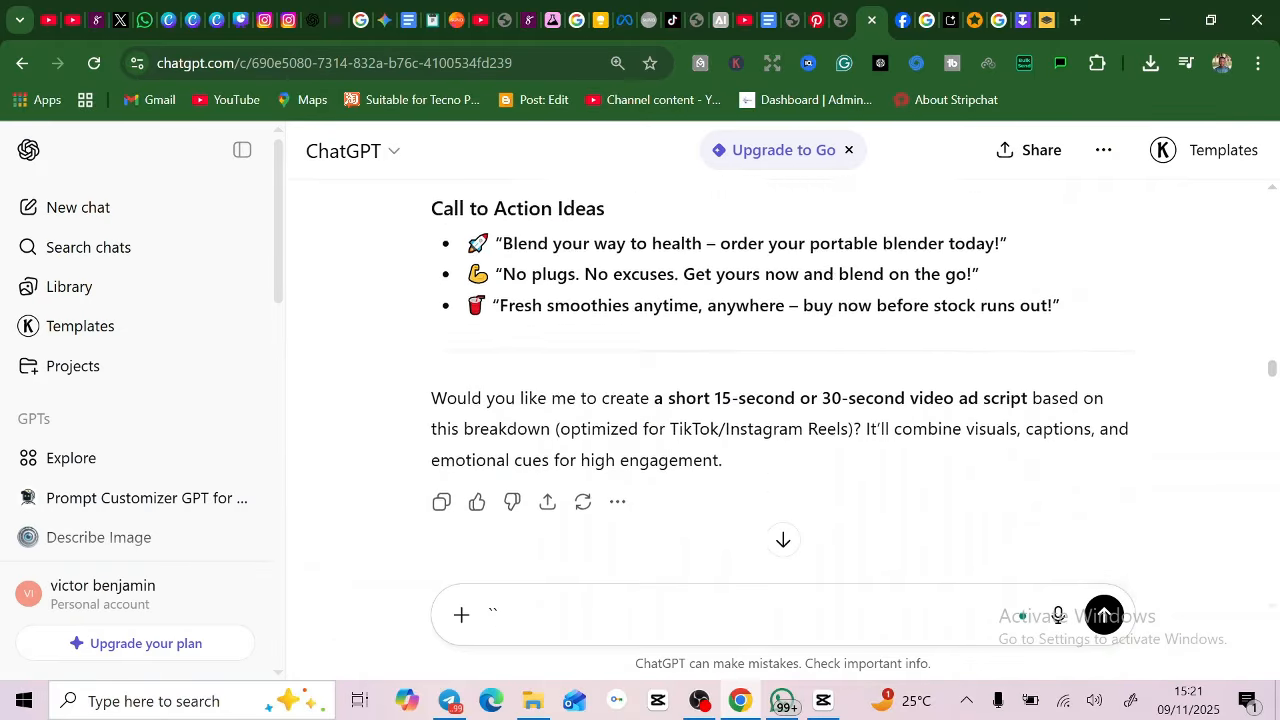
pyautogui.scroll(-10, 504, 530)
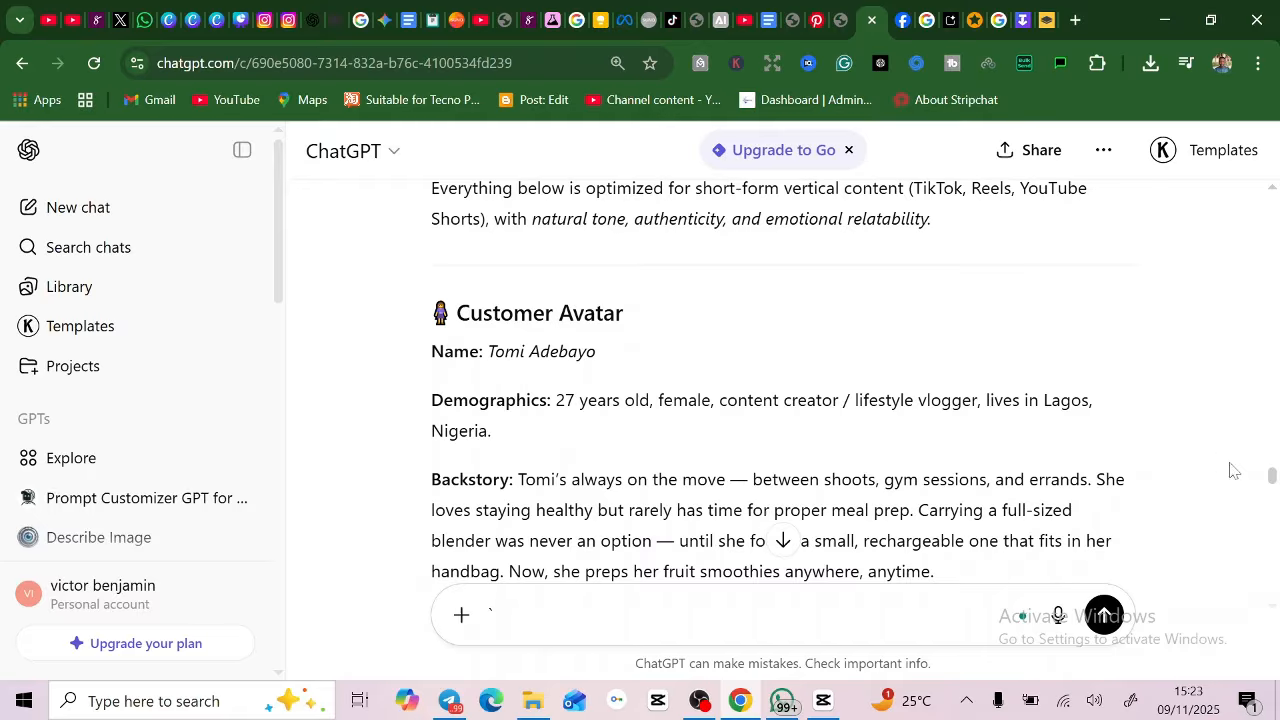
pyautogui.scroll(-1, 1272, 480)
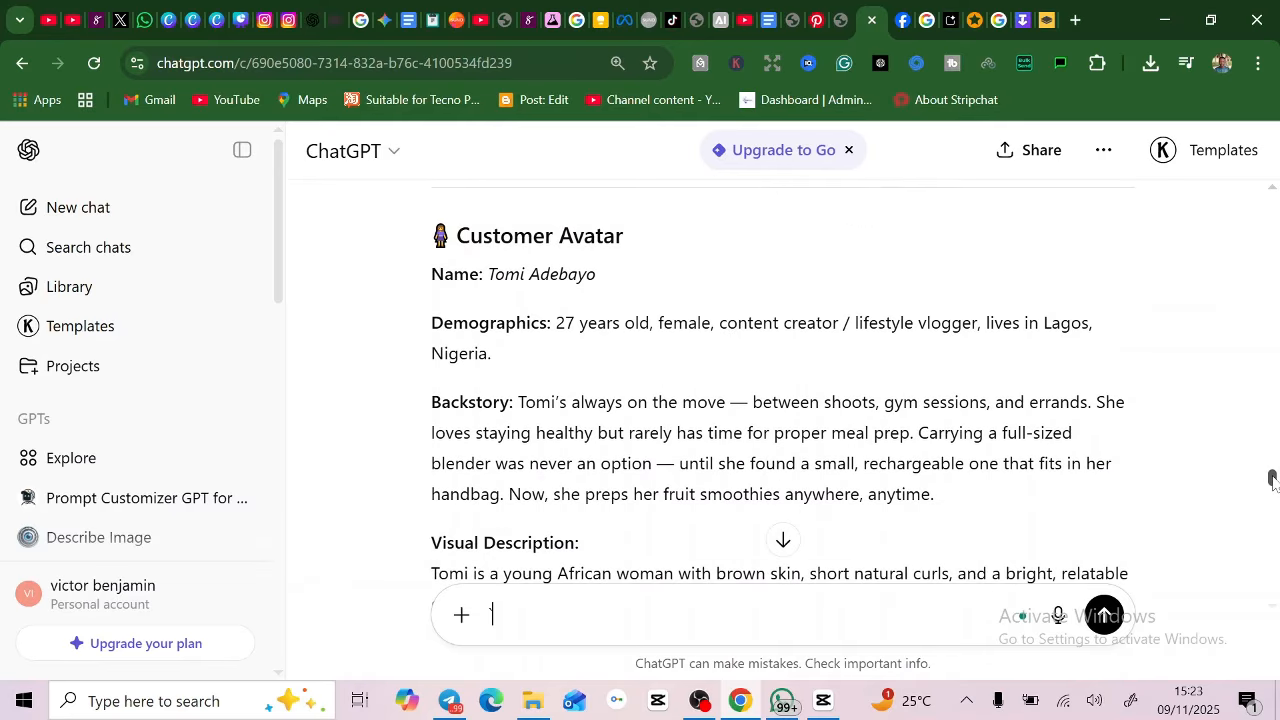
pyautogui.scroll(-1, 1272, 480)
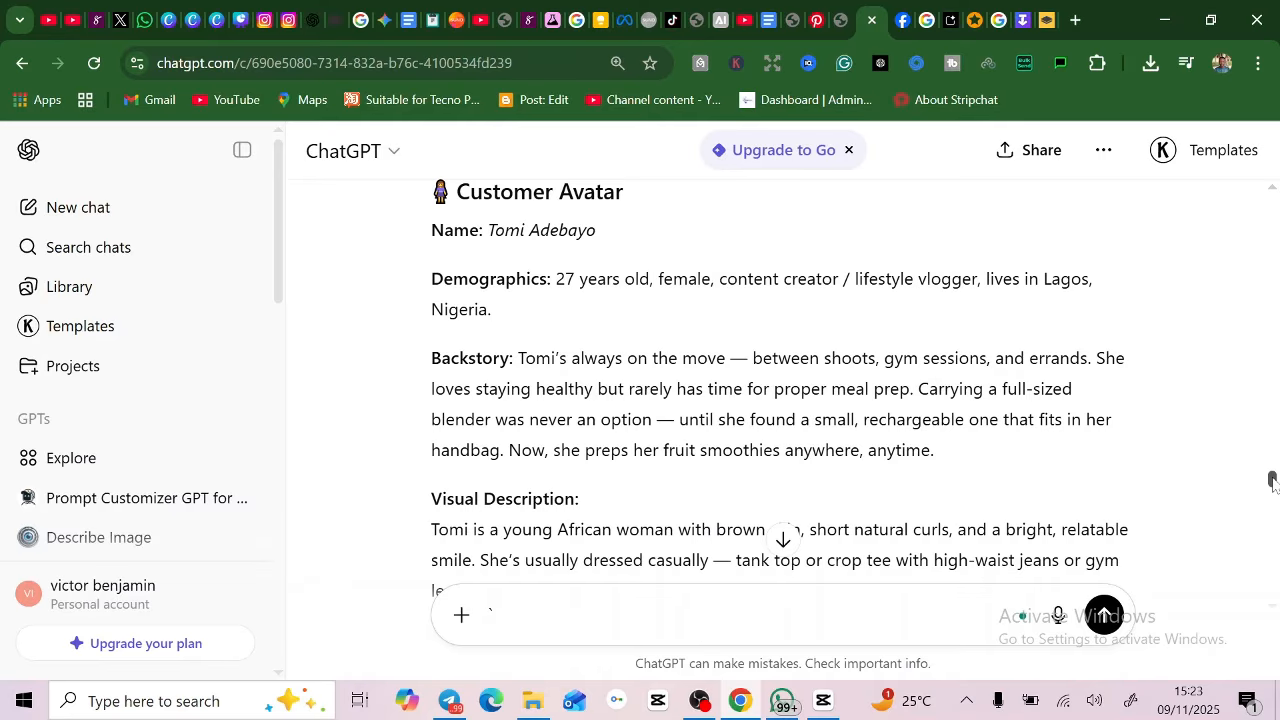
pyautogui.moveTo(1272, 482); pyautogui.dragTo(1272, 488)
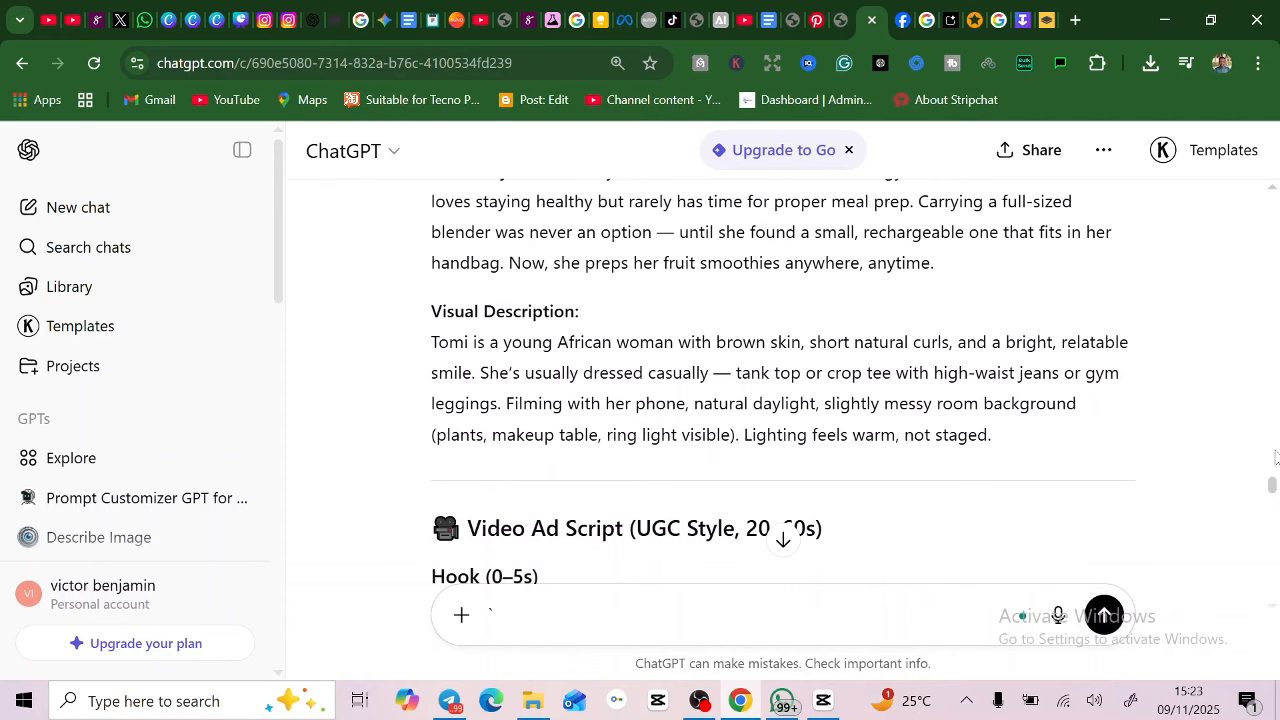
pyautogui.moveTo(1273, 489); pyautogui.dragTo(1274, 497)
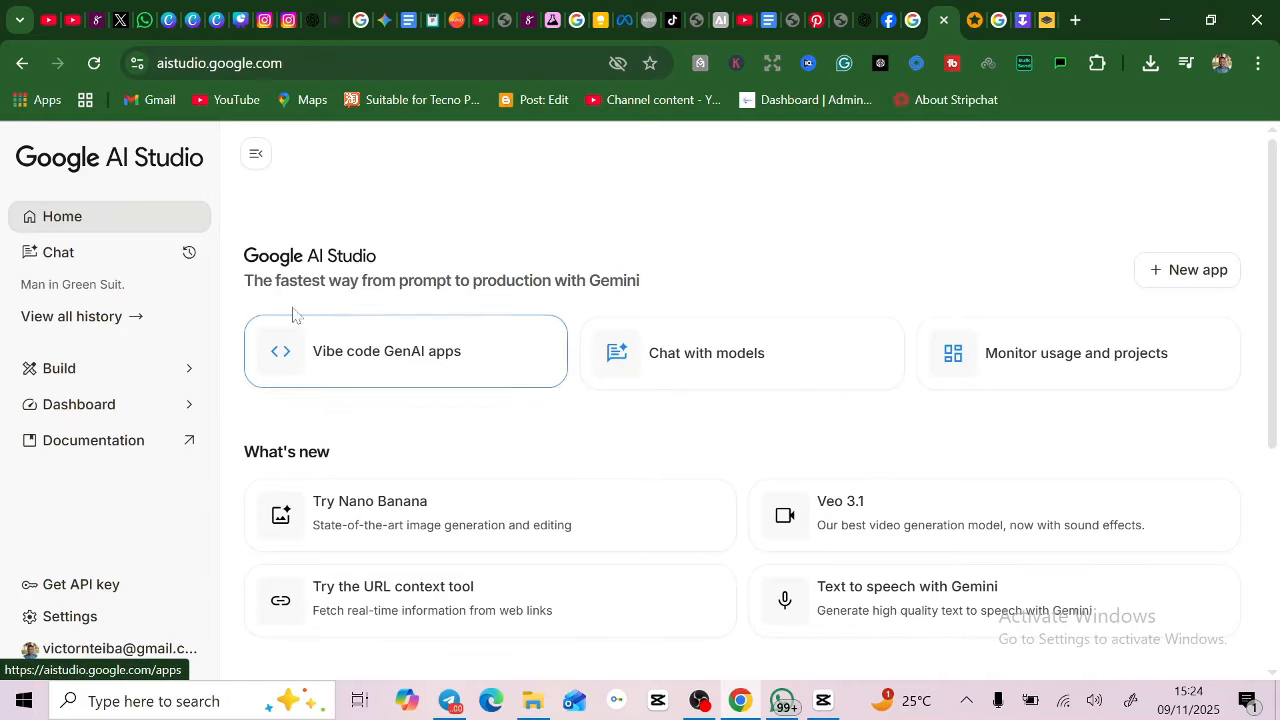
# Step: Open the chat workspace in Google AI Studio
pyautogui.click(52, 252)
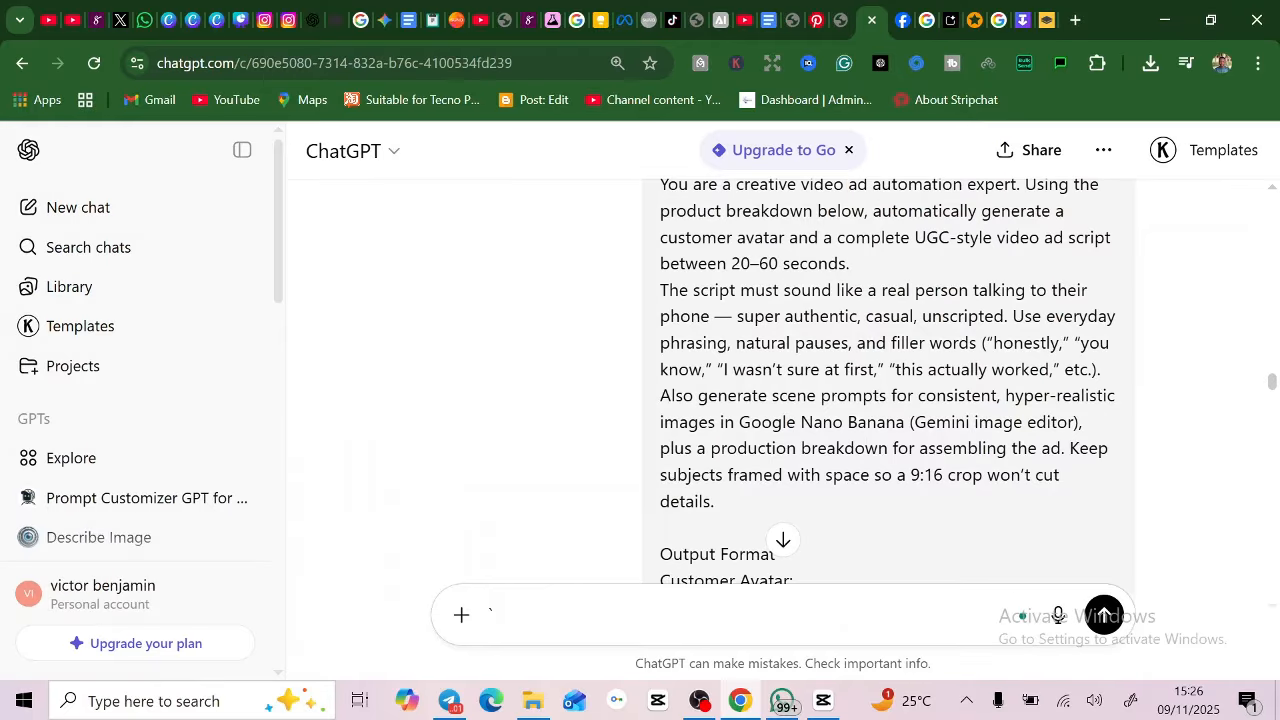
# Step: Review the submitted UGC video ad prompt in ChatGPT, from its output format and scene sections through to the generated customer avatar
pyautogui.scroll(1, 888, 380)
pyautogui.scroll(-3, 888, 380)
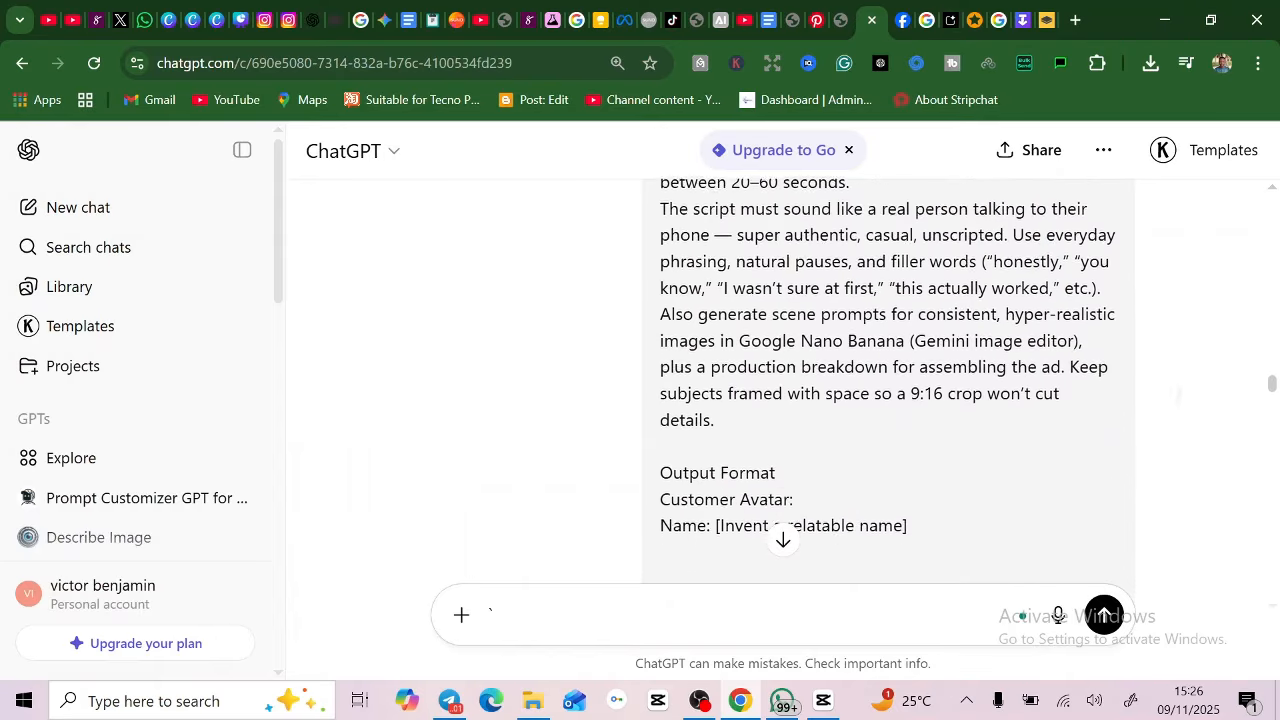
pyautogui.scroll(-4, 888, 380)
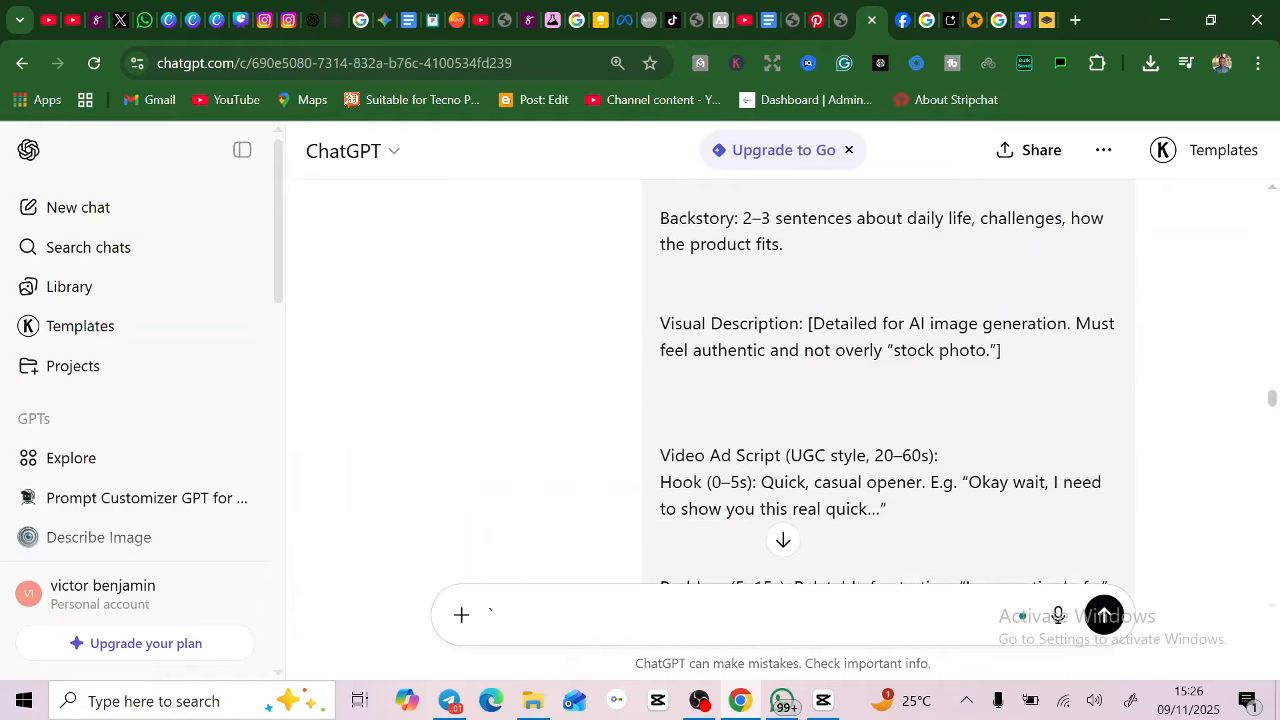
pyautogui.scroll(-2, 888, 380)
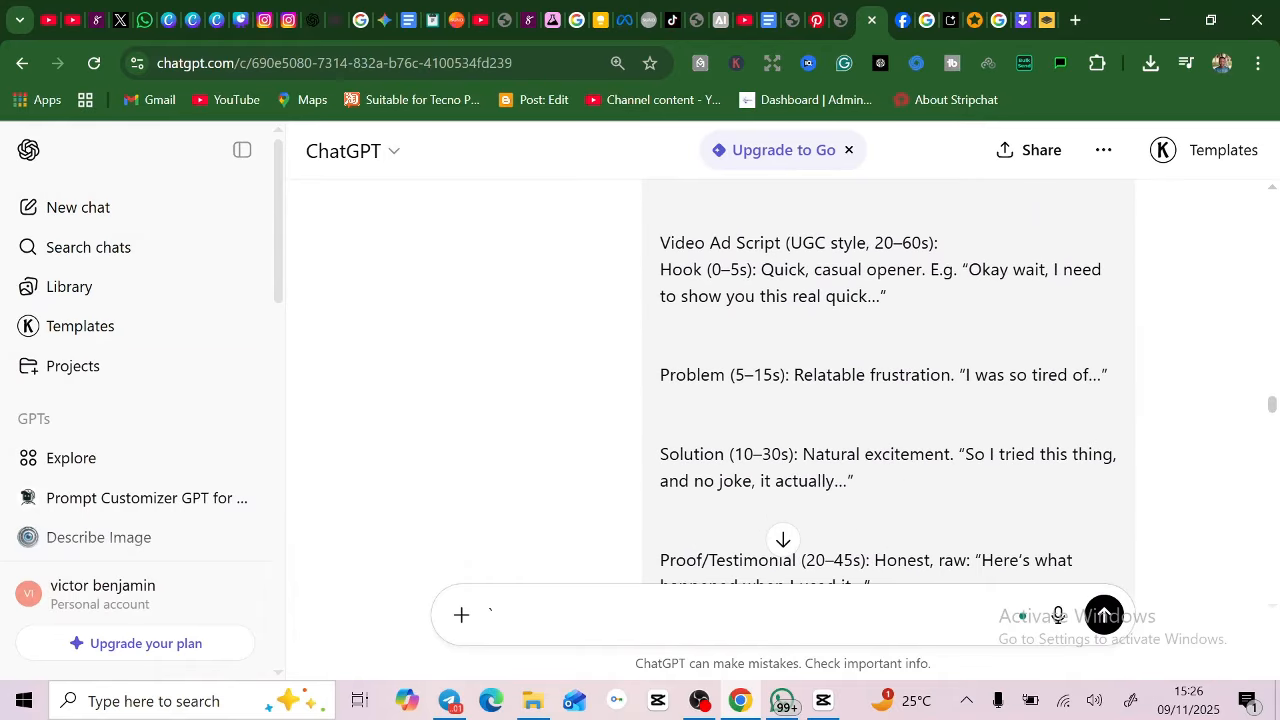
pyautogui.scroll(-1, 490, 611)
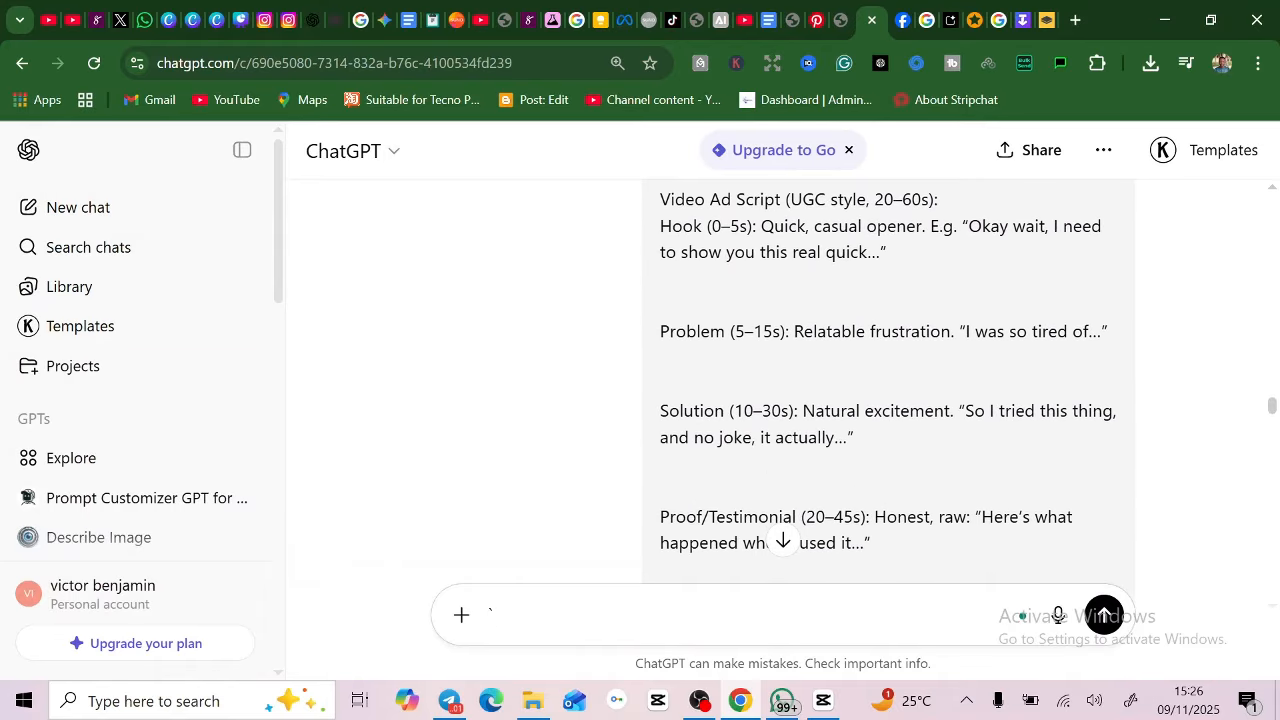
pyautogui.scroll(-6, 490, 611)
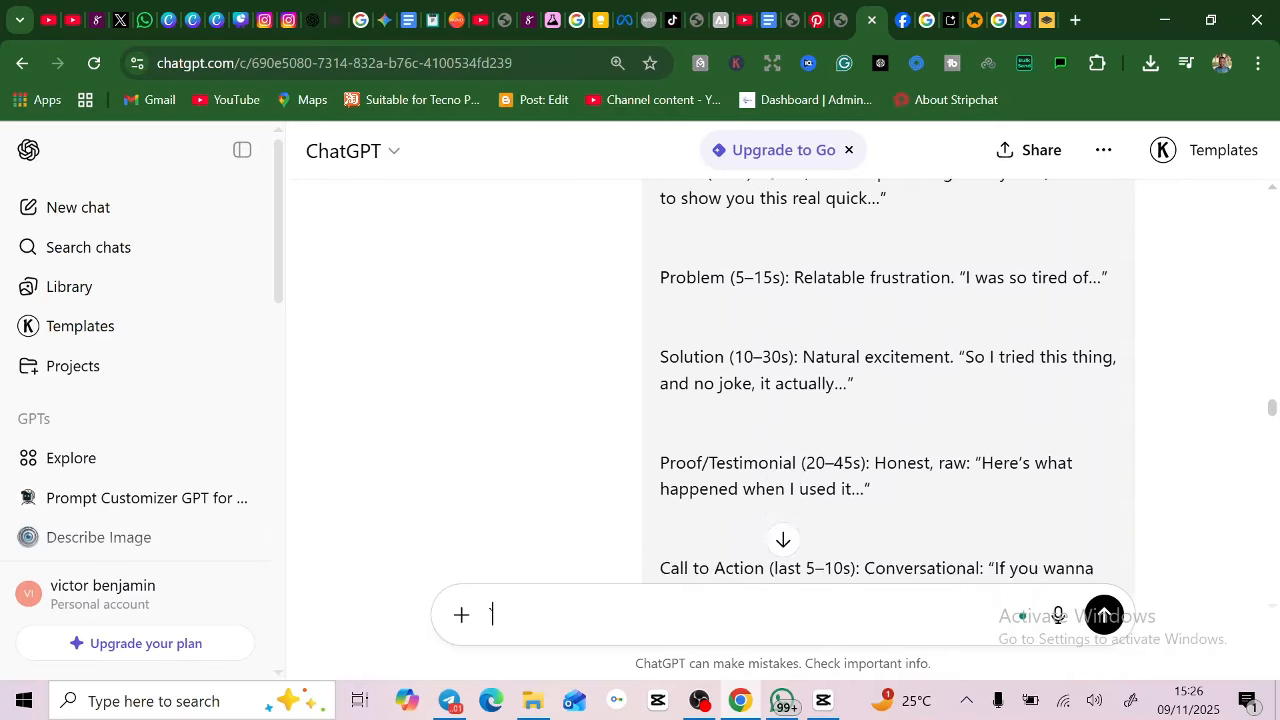
pyautogui.scroll(-7, 490, 611)
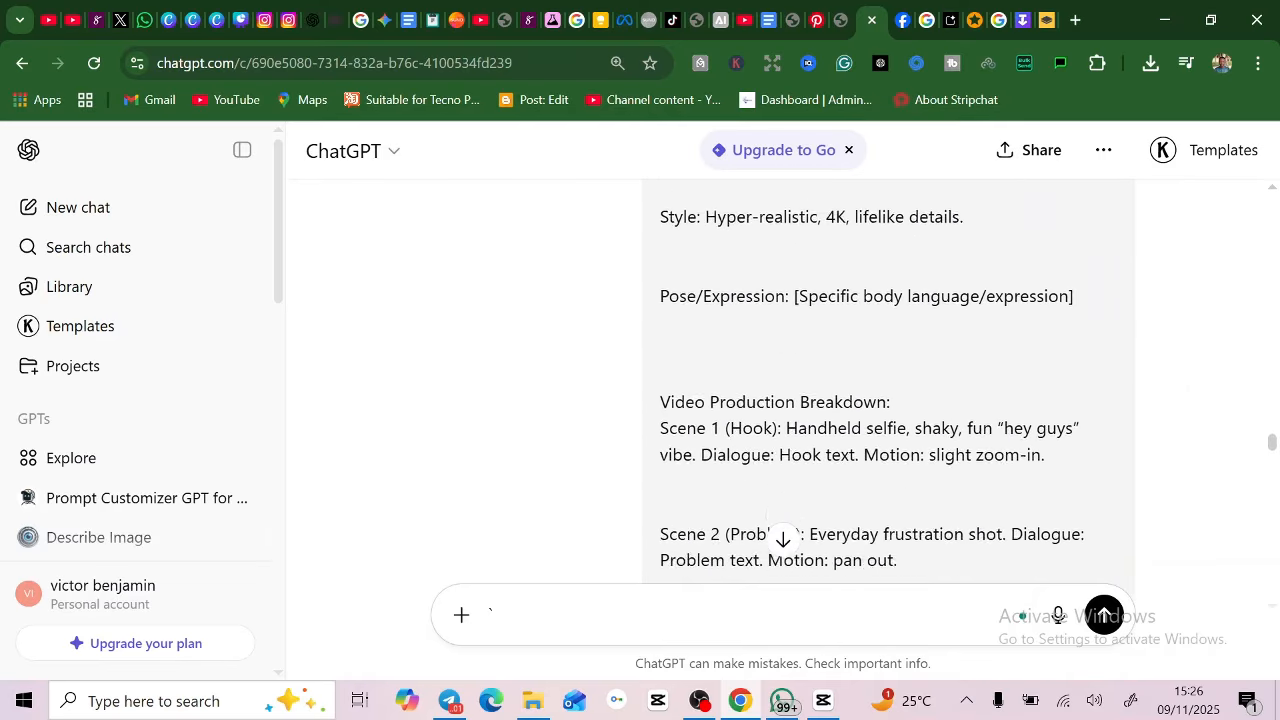
pyautogui.scroll(-5, 490, 612)
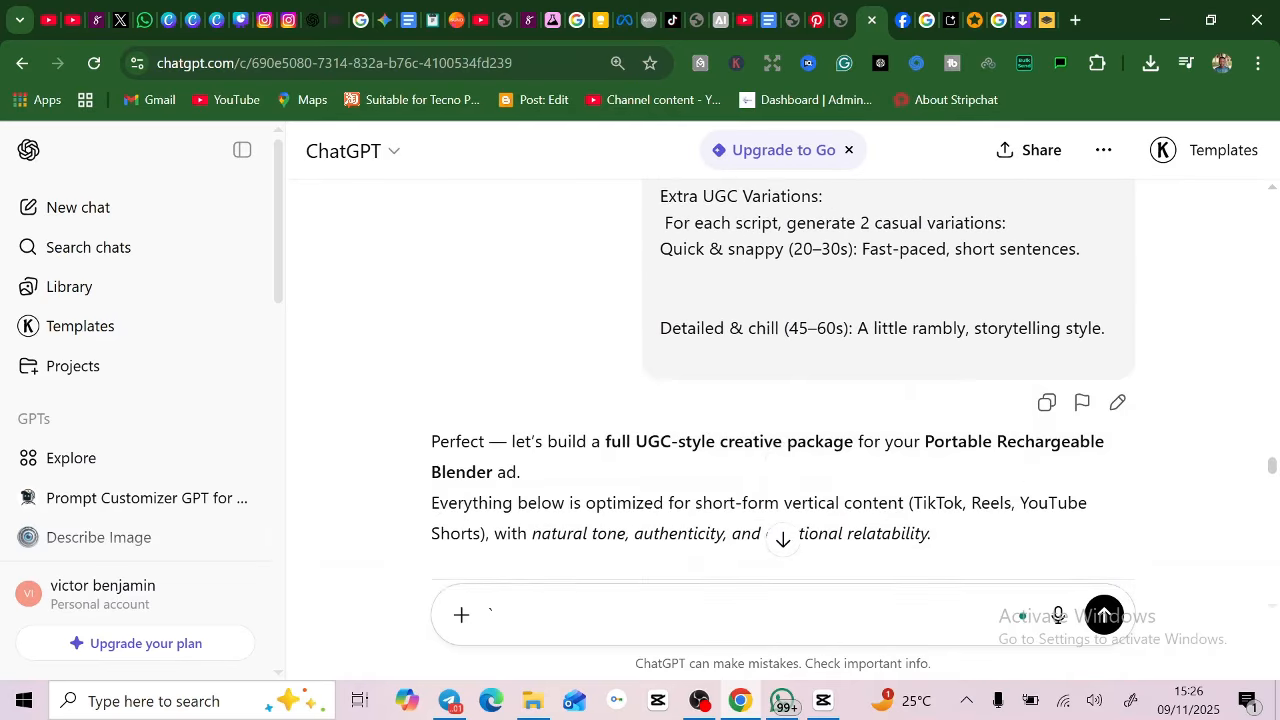
pyautogui.scroll(-1, 490, 611)
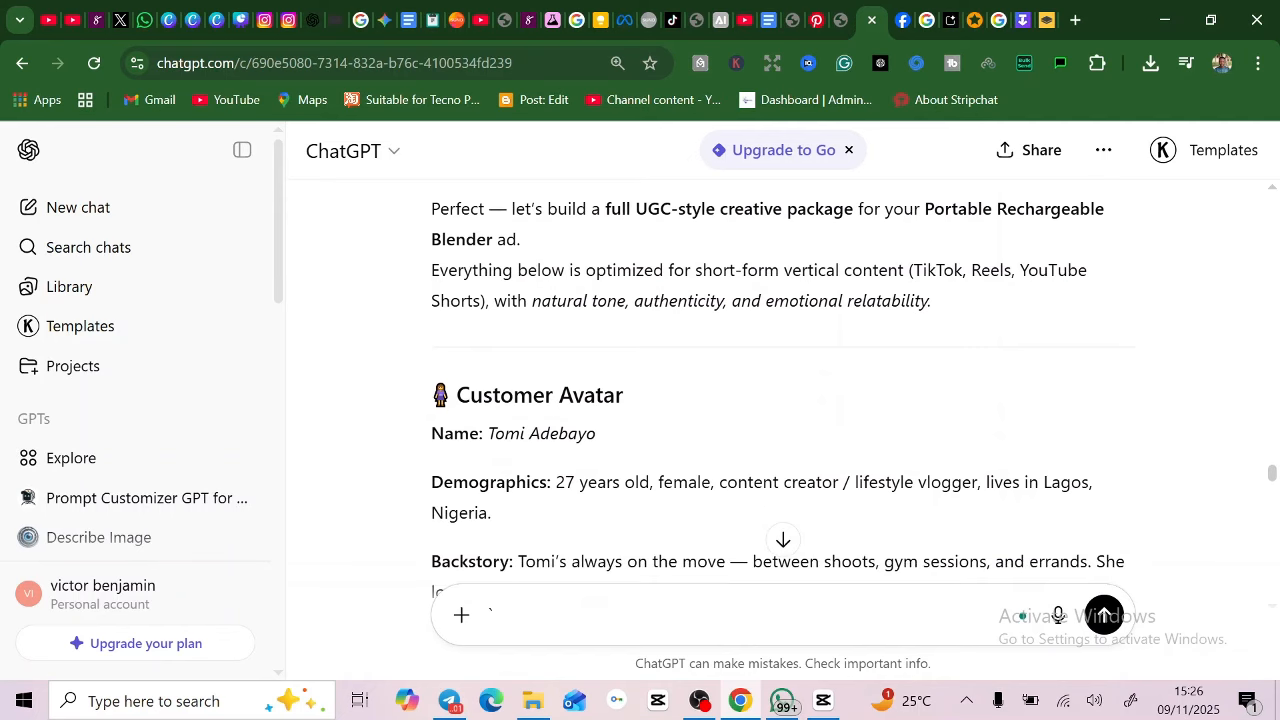
pyautogui.scroll(-1, 490, 611)
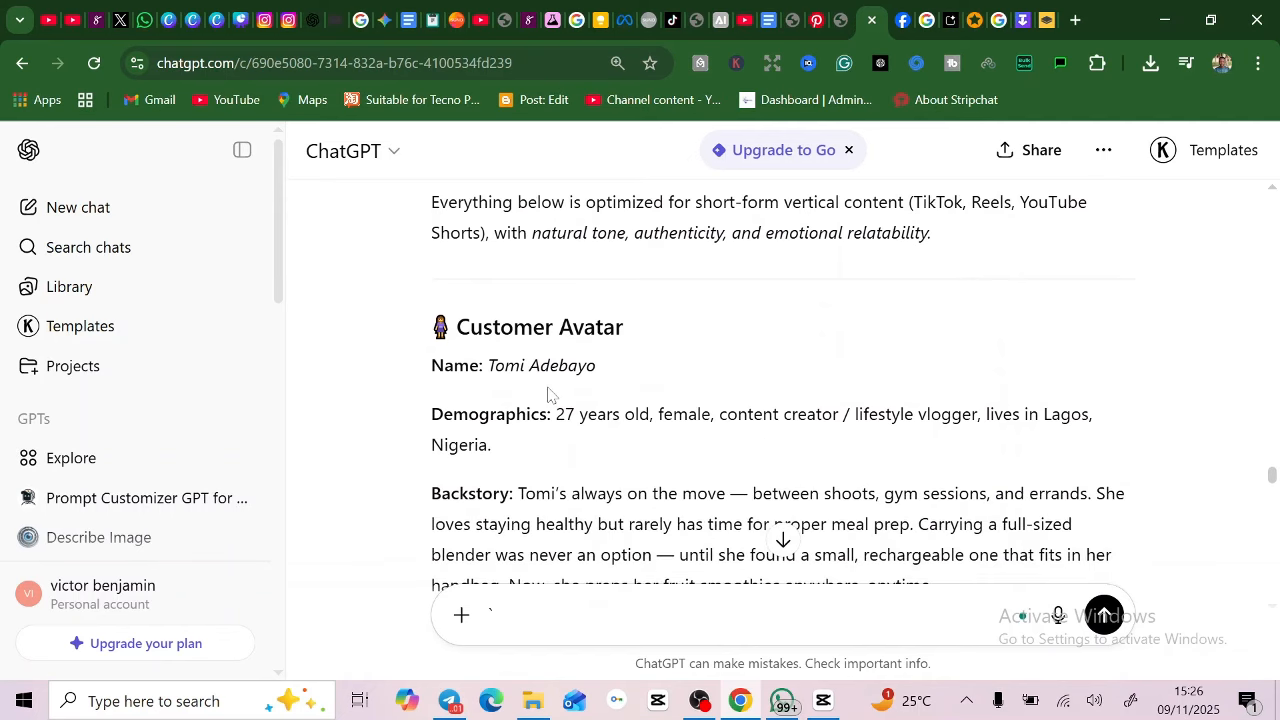
# Step: Copy the avatar's Visual Description from ChatGPT, run it as a Nano Banana prompt in Google AI Studio, and preview the generated image
pyautogui.scroll(-3, 490, 612)
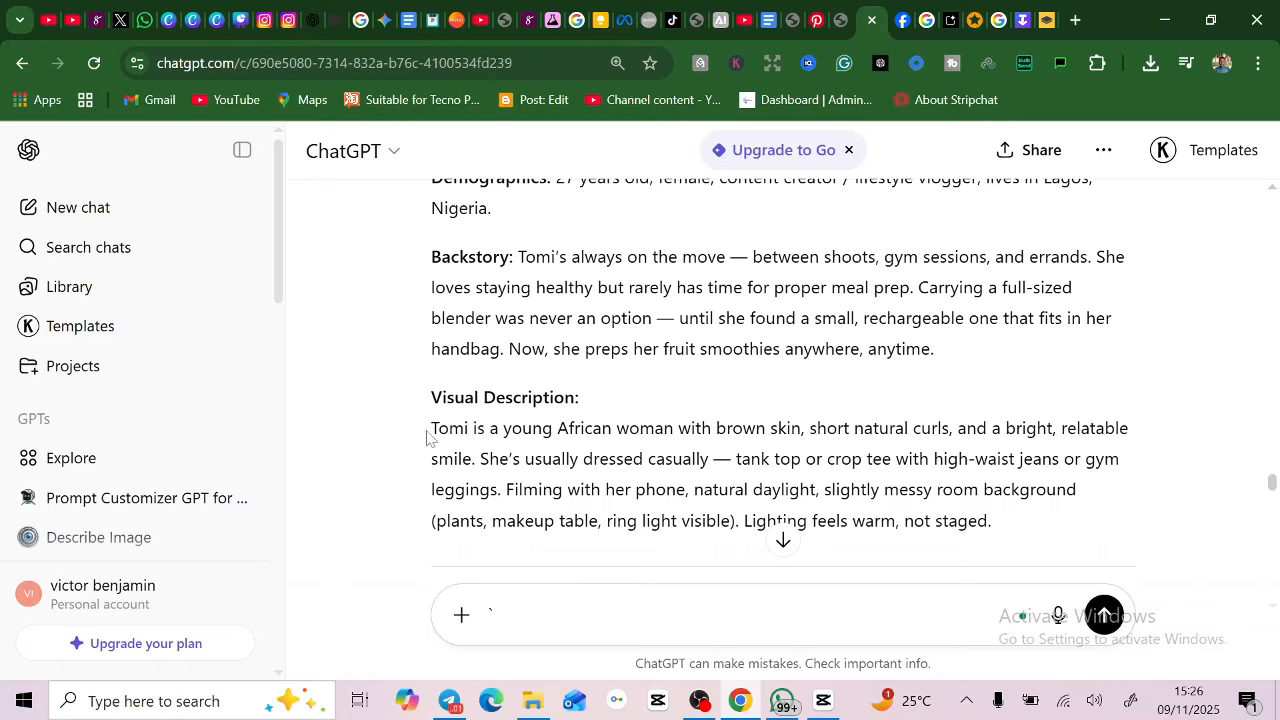
pyautogui.moveTo(431, 428); pyautogui.dragTo(998, 543)
pyautogui.hotkey('ctrl', 'c')
pyautogui.click(950, 20)
pyautogui.hotkey('ctrl', 'v')
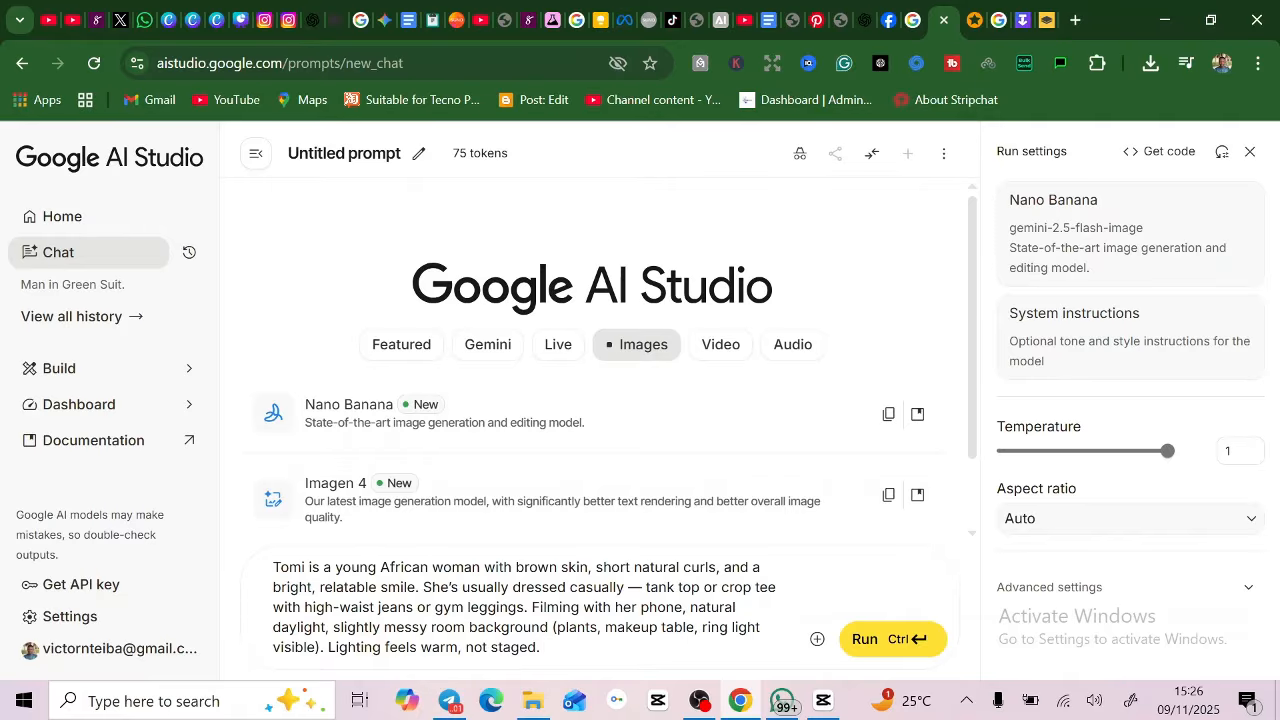
pyautogui.click(863, 645)
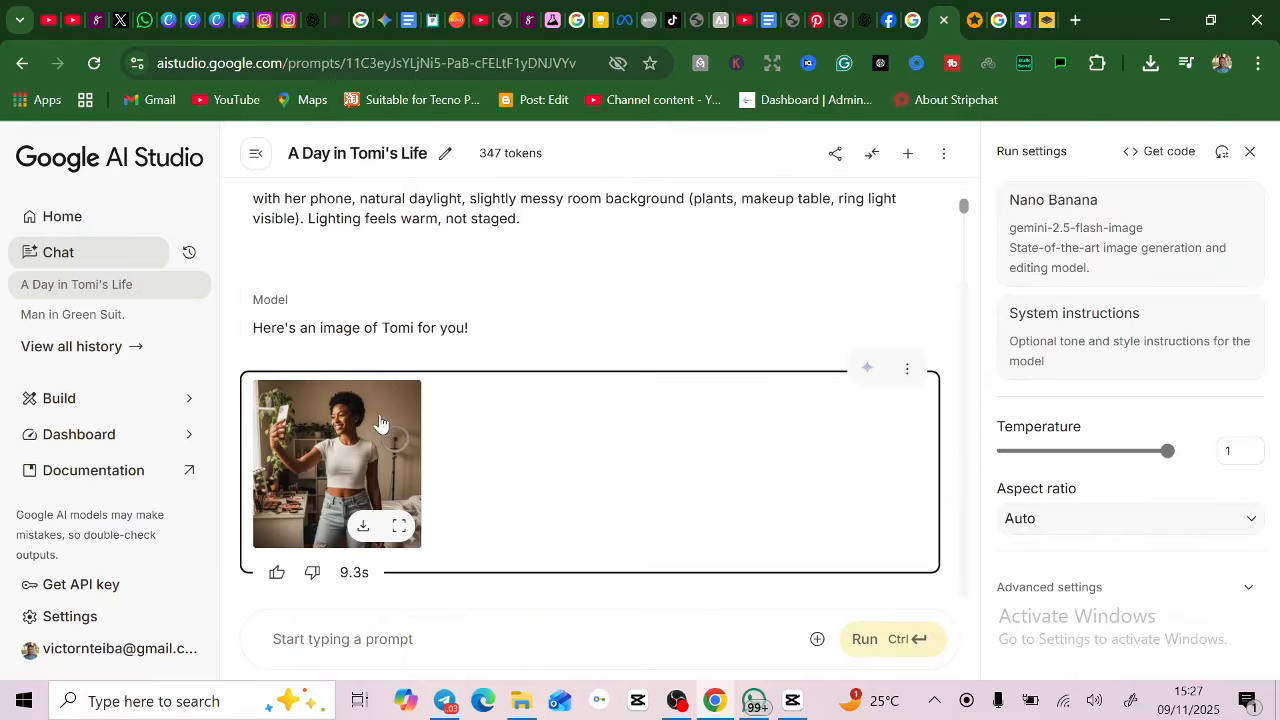
pyautogui.click(311, 466)
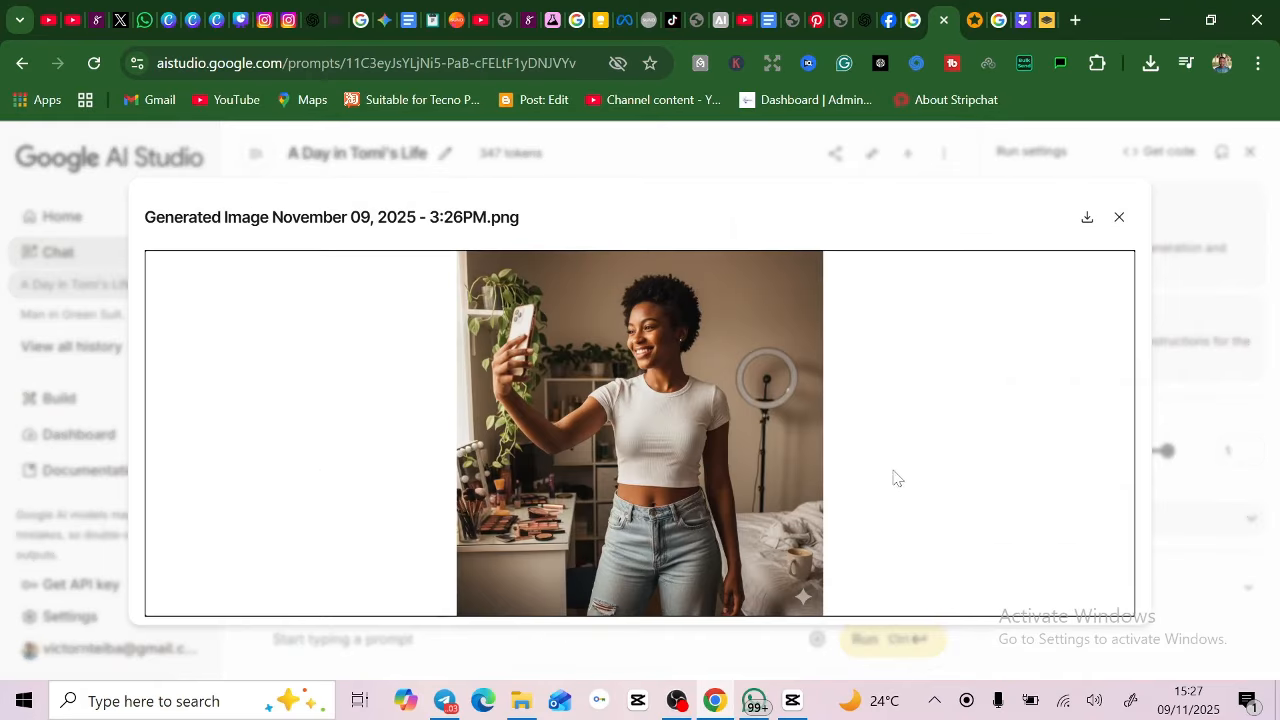
pyautogui.click(1121, 219)
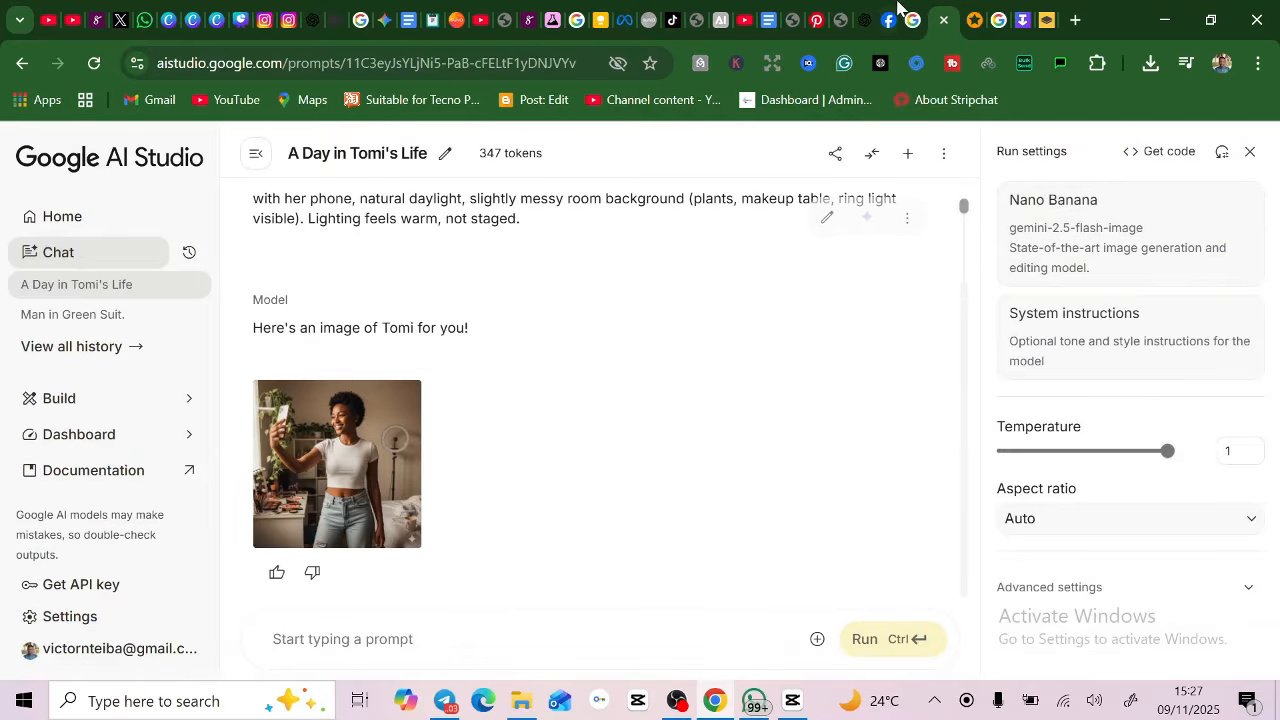
# Step: Copy the "Bedroom morning scene" avatar prompt from ChatGPT and use it in the Google AI Studio chat to generate that image
pyautogui.click(861, 30)
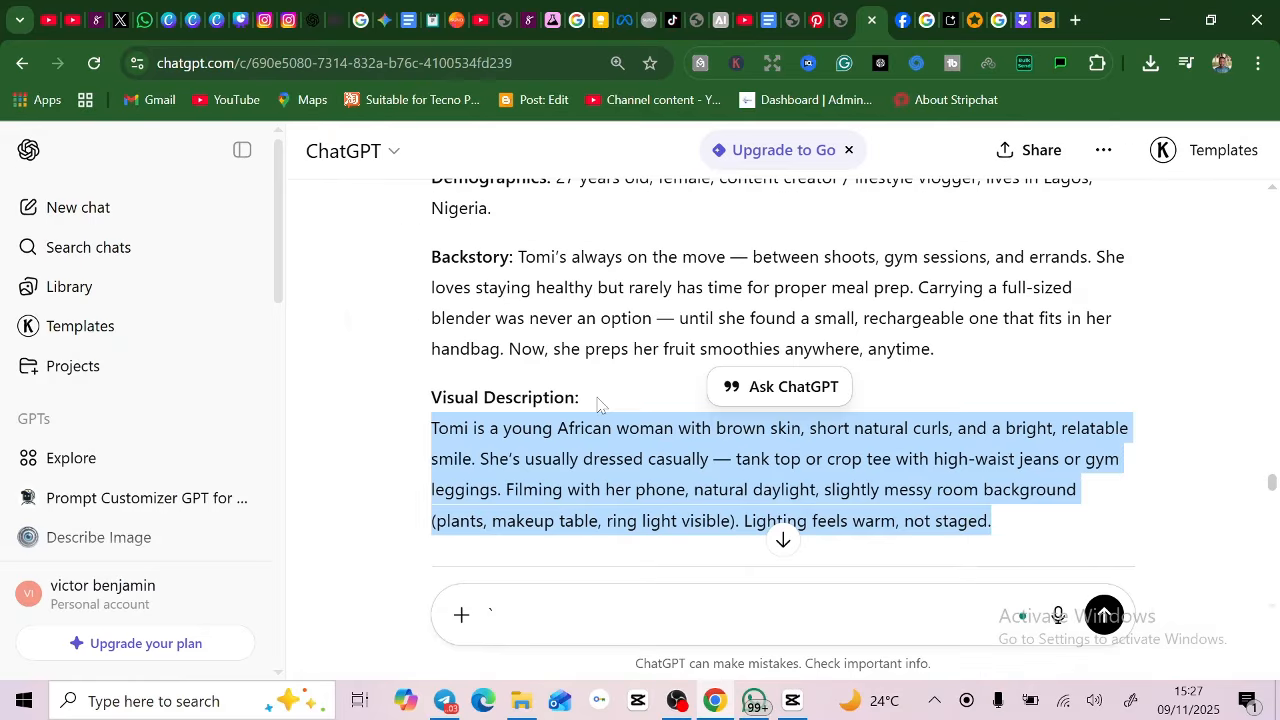
pyautogui.scroll(-8, 783, 390)
pyautogui.scroll(-4, 783, 390)
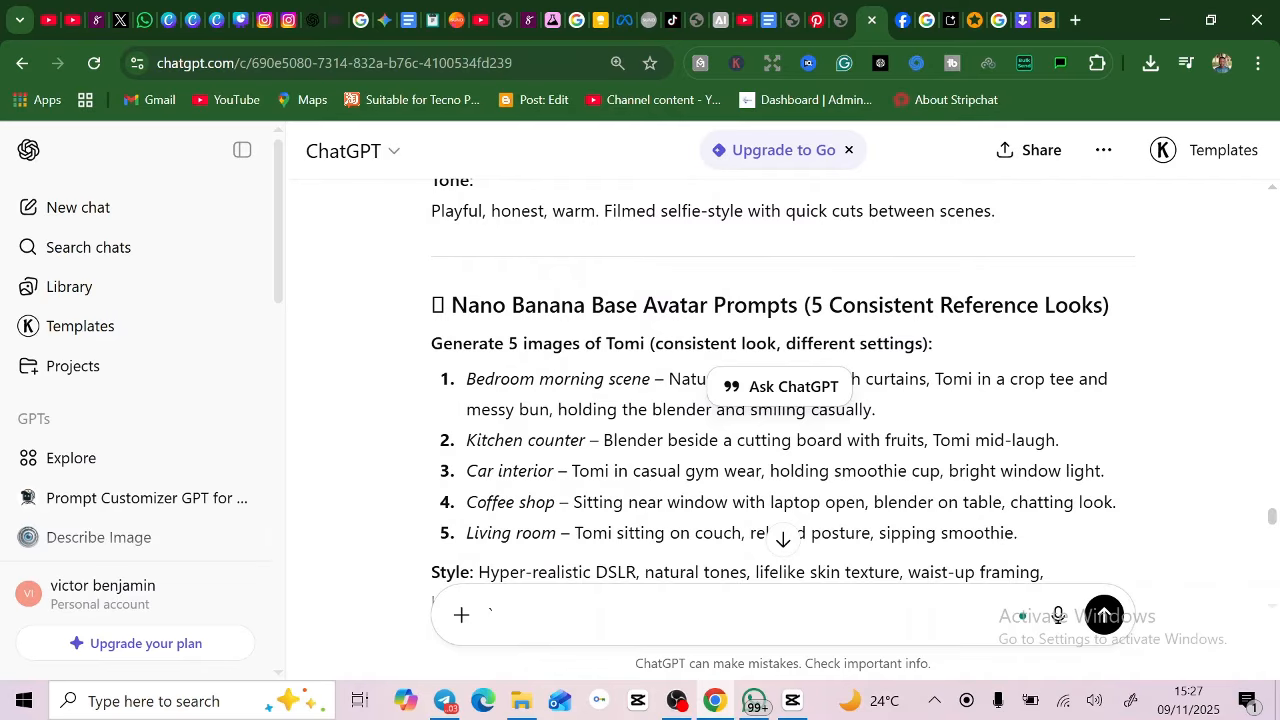
pyautogui.scroll(-2, 865, 330)
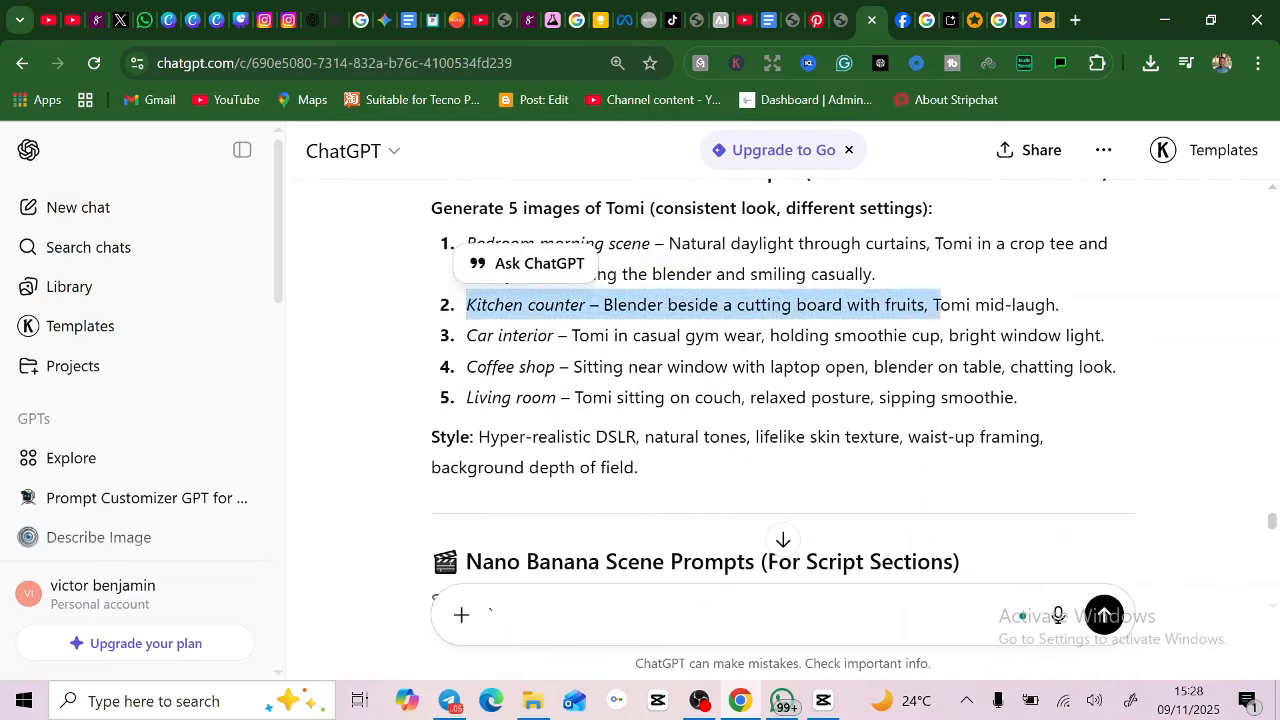
pyautogui.click(700, 305)
pyautogui.moveTo(466, 250); pyautogui.dragTo(880, 288)
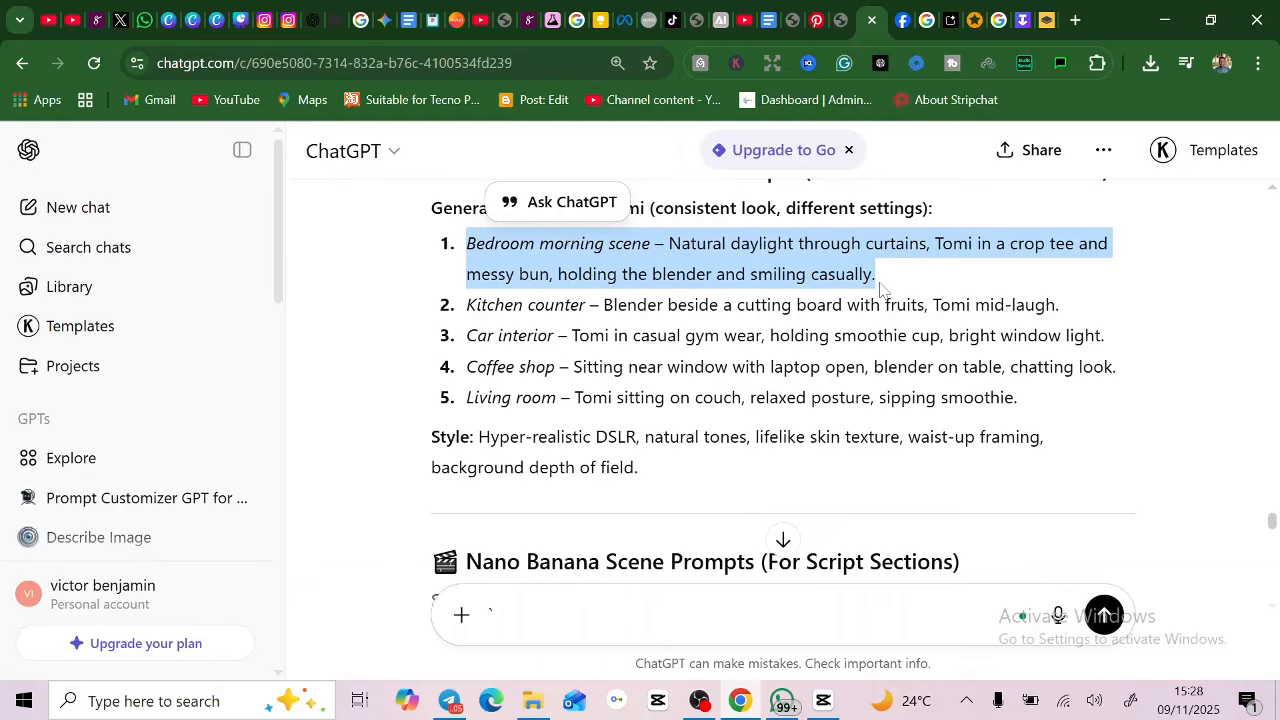
pyautogui.click(950, 20)
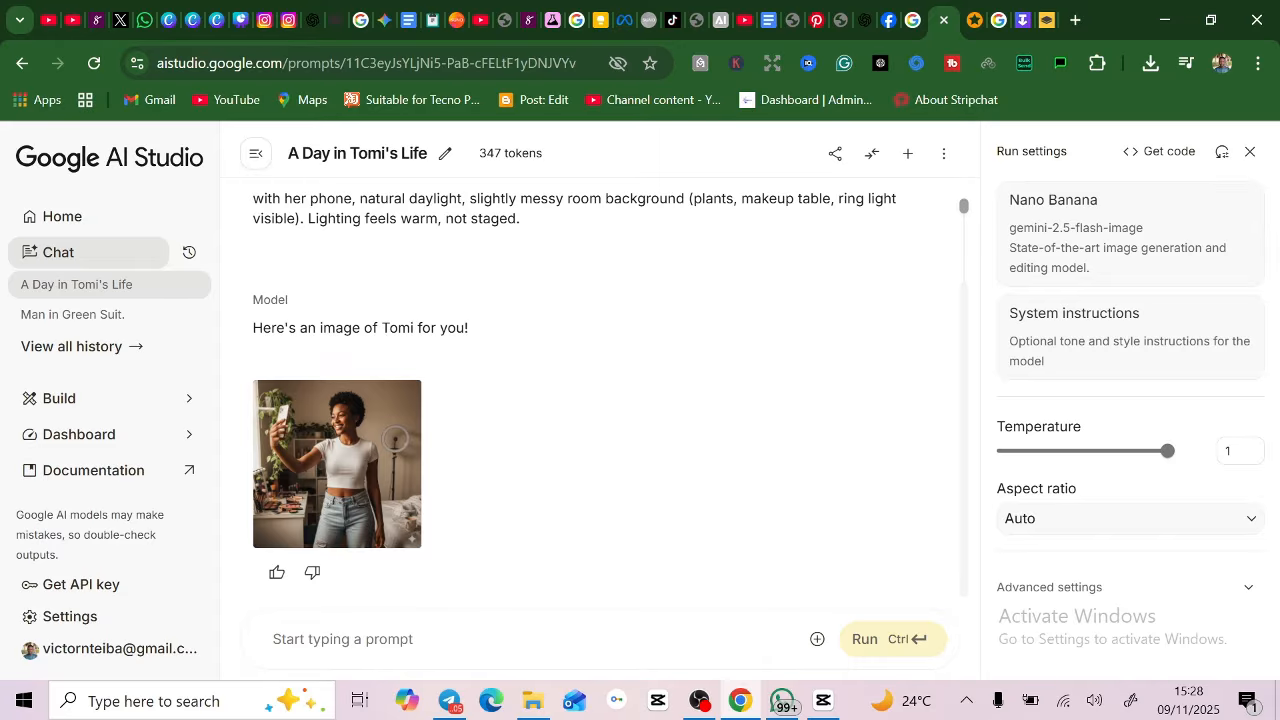
pyautogui.hotkey('ctrl', 'v')
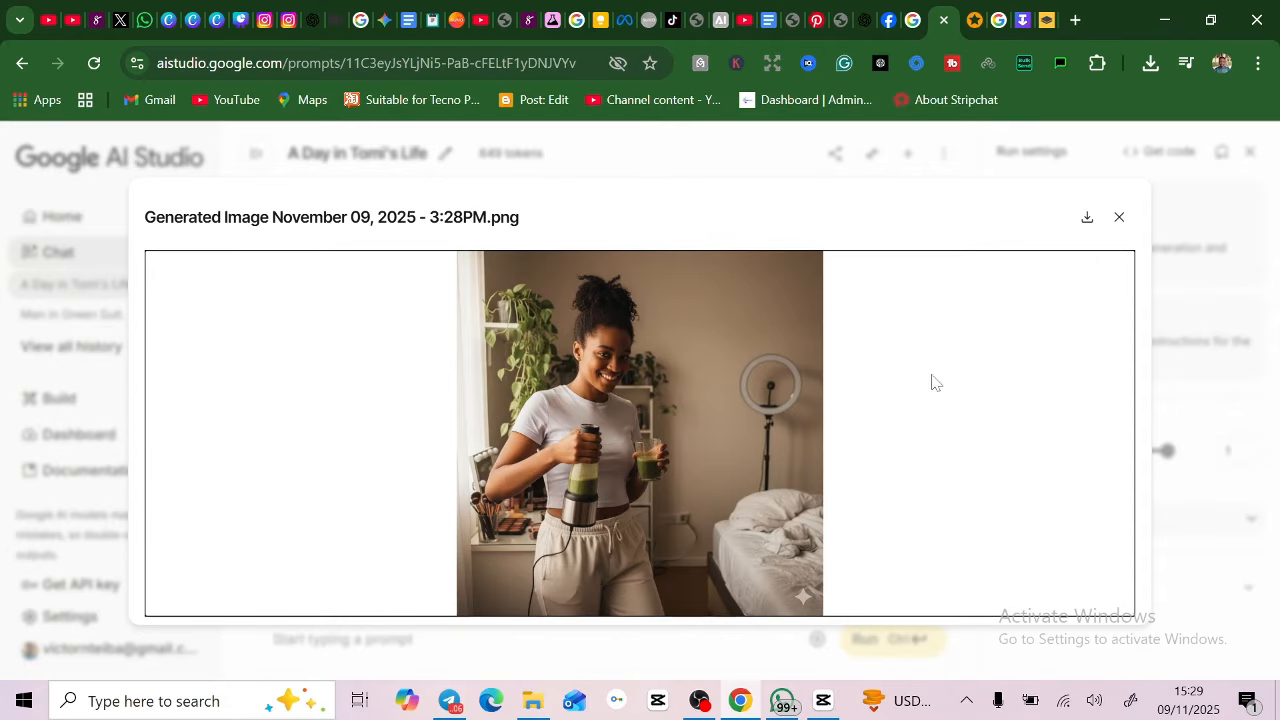
# Step: Download the generated bedroom morning image and attach the downloaded file to a new prompt
pyautogui.click(1088, 218)
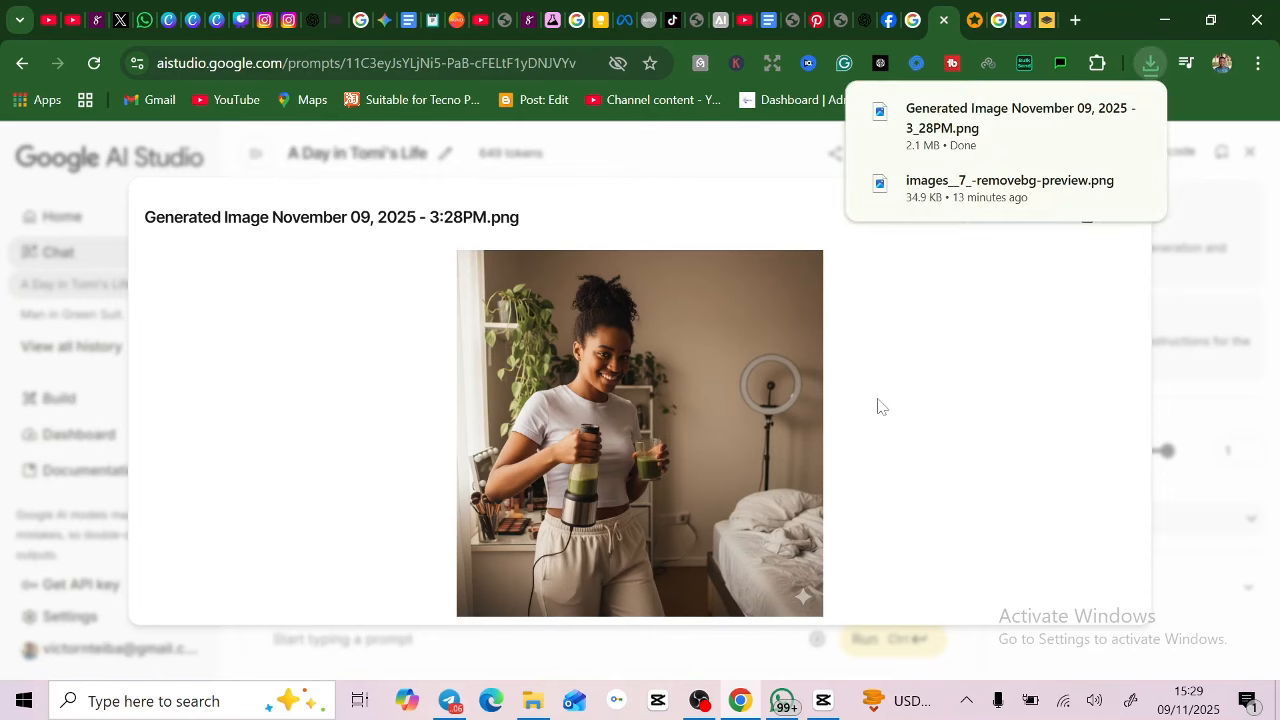
pyautogui.click(1212, 195)
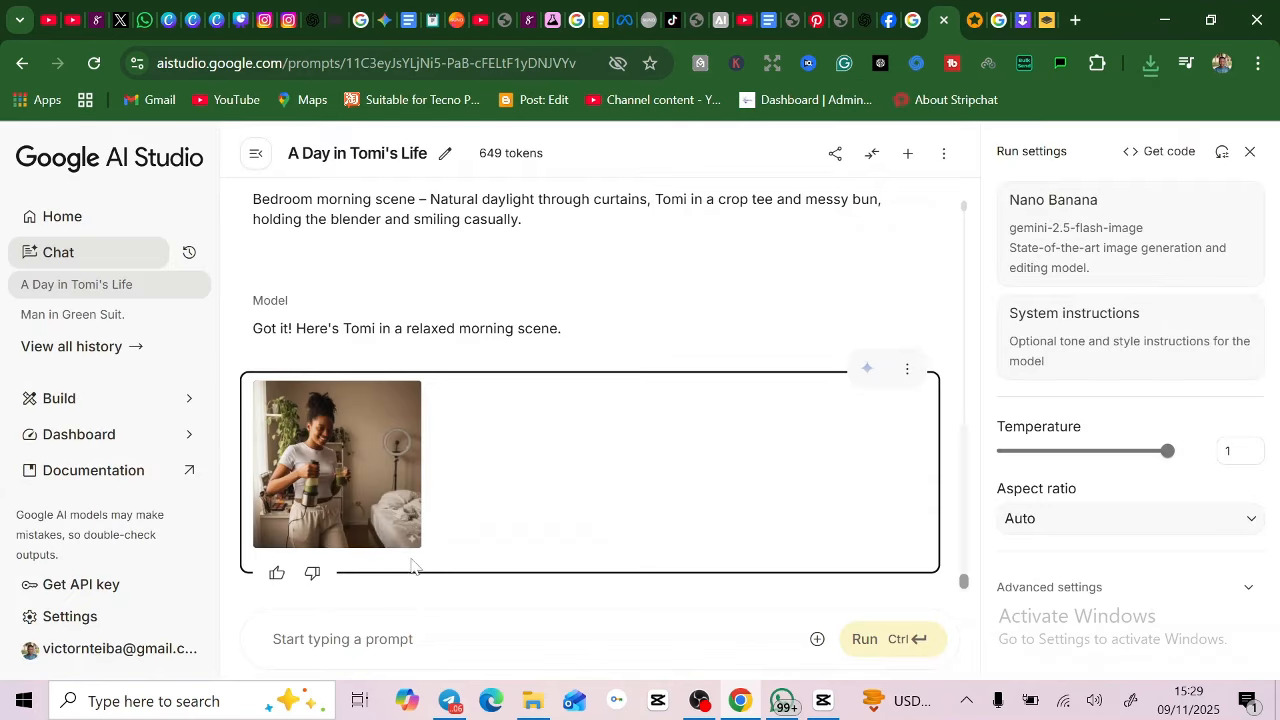
pyautogui.click(1150, 63)
pyautogui.moveTo(990, 160); pyautogui.dragTo(382, 635)
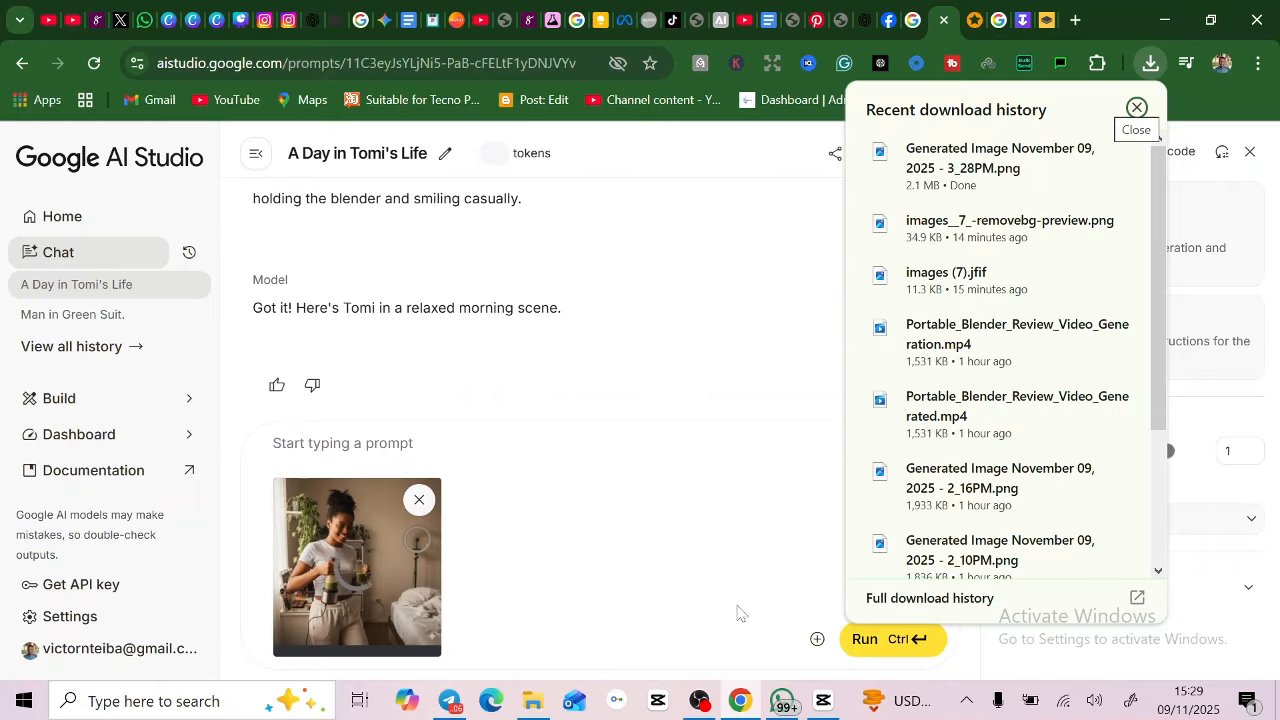
# Step: Upload the blender cutout images__7_-removebg-preview from Downloads as a second attachment to the prompt
pyautogui.click(818, 640)
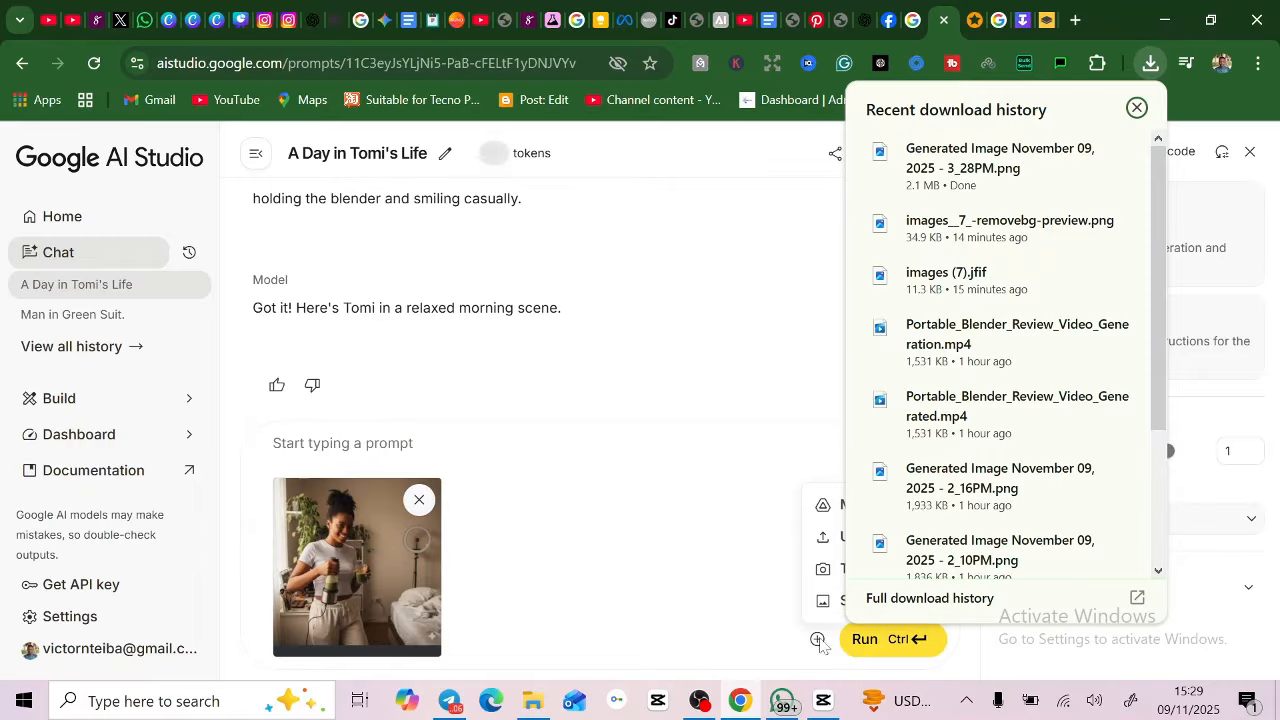
pyautogui.click(855, 542)
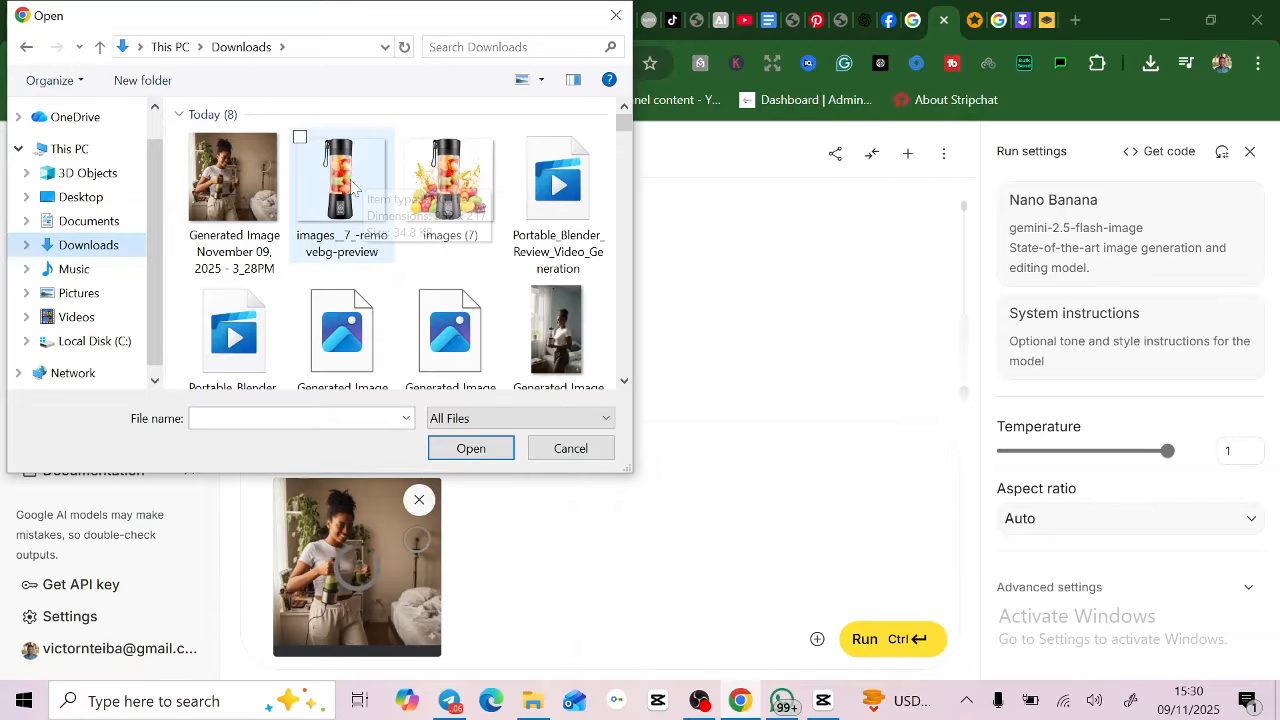
pyautogui.click(352, 187)
pyautogui.click(474, 450)
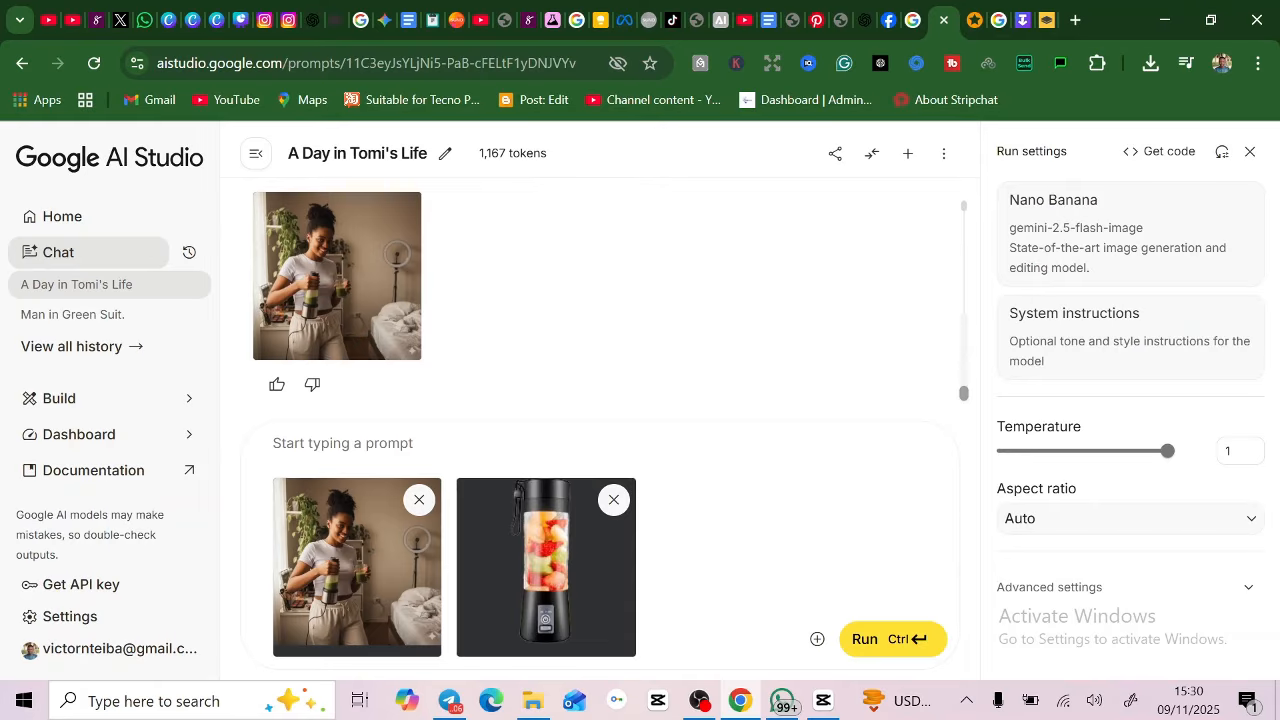
# Step: Run the prompt "make her hold the product naturaly" with both attached images and preview the generated image
pyautogui.write('make her hold the product naturaly')
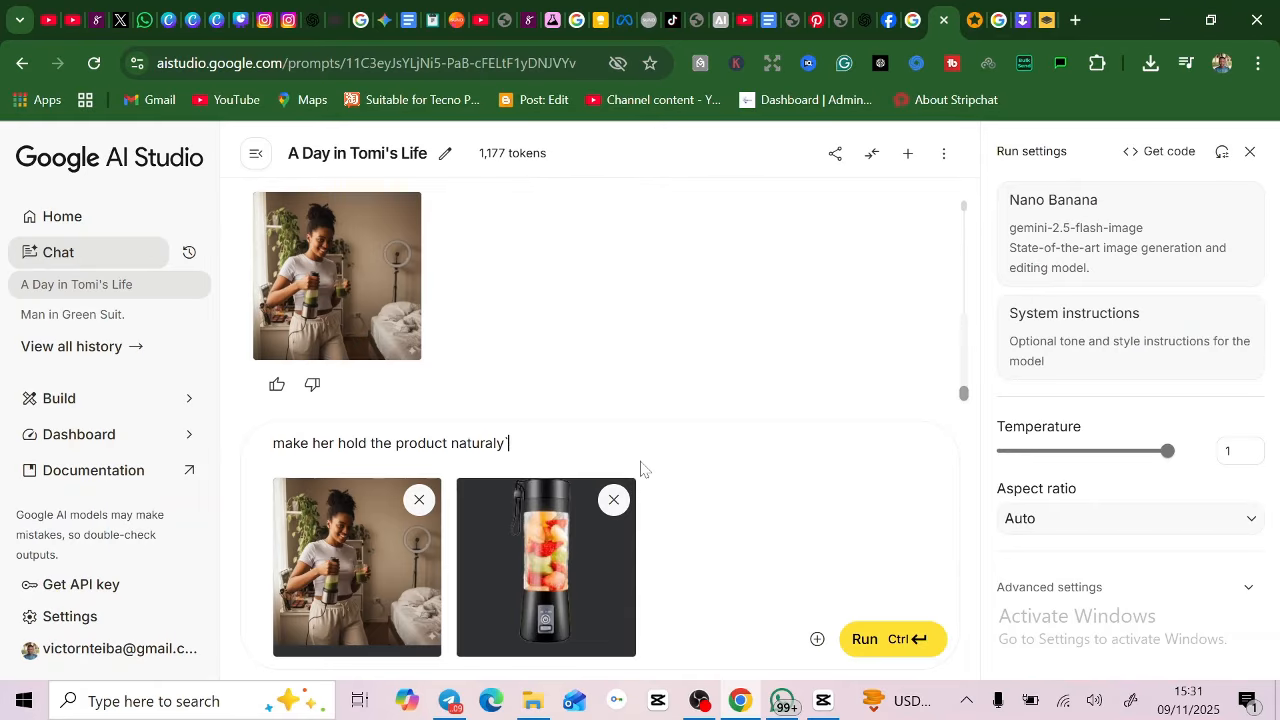
pyautogui.click(868, 645)
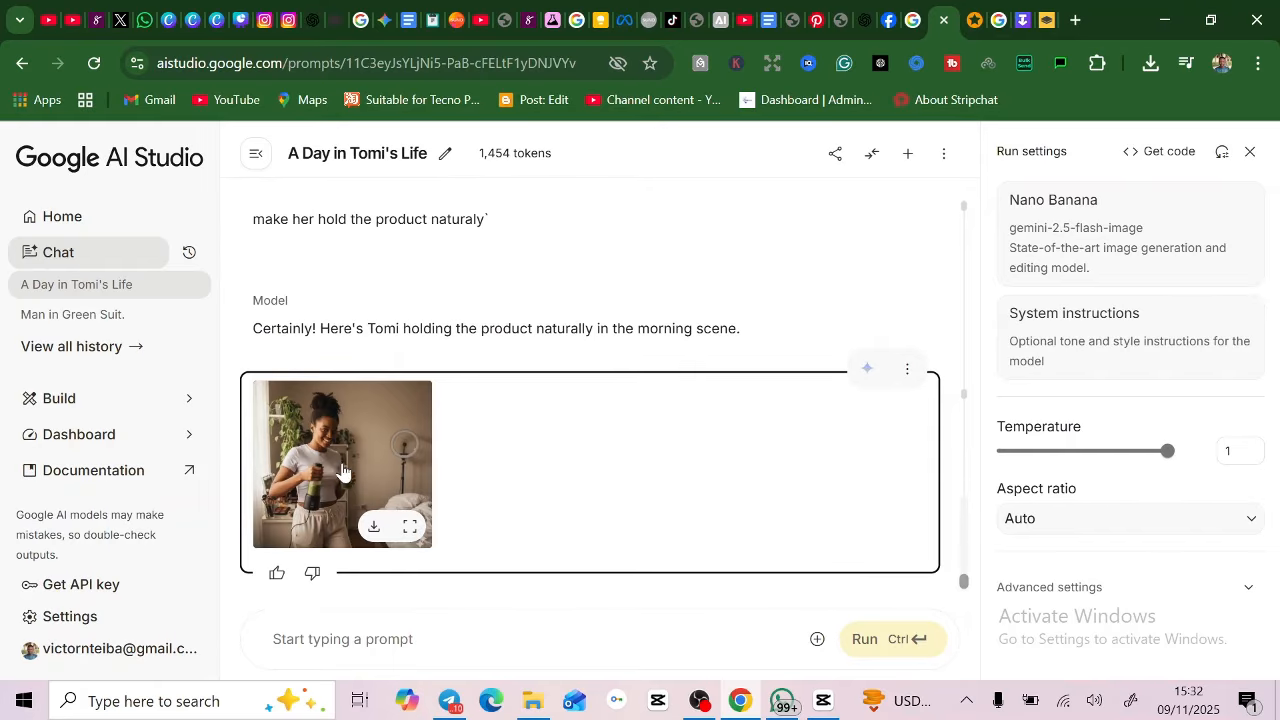
pyautogui.click(345, 462)
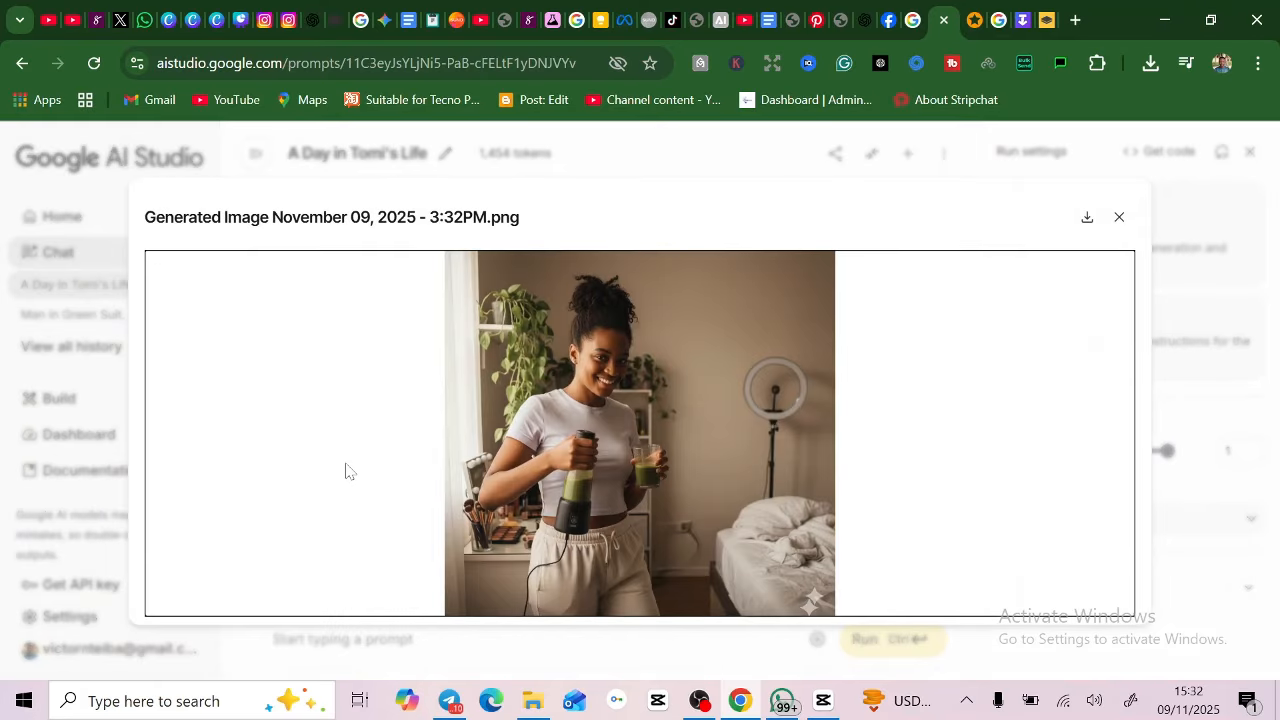
pyautogui.click(1121, 217)
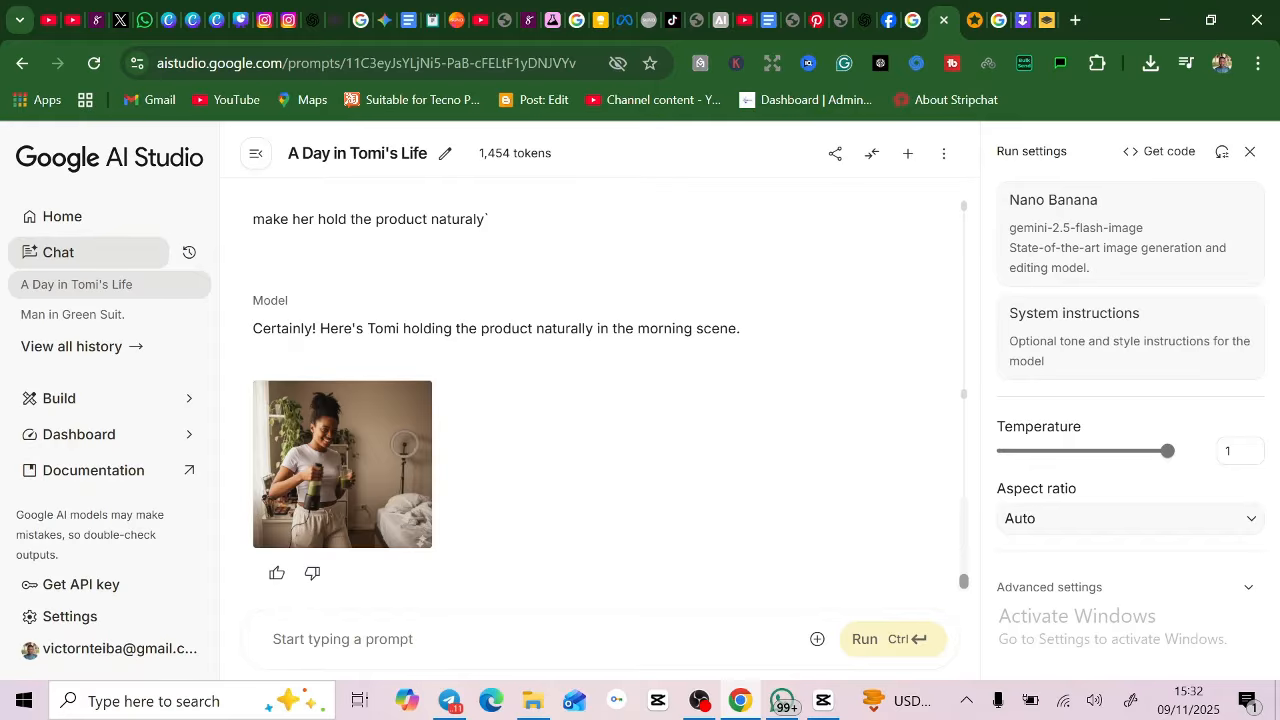
# Step: Run the follow-up prompt "let her not hold anything" to generate the woman with empty hands
pyautogui.write('let her not')
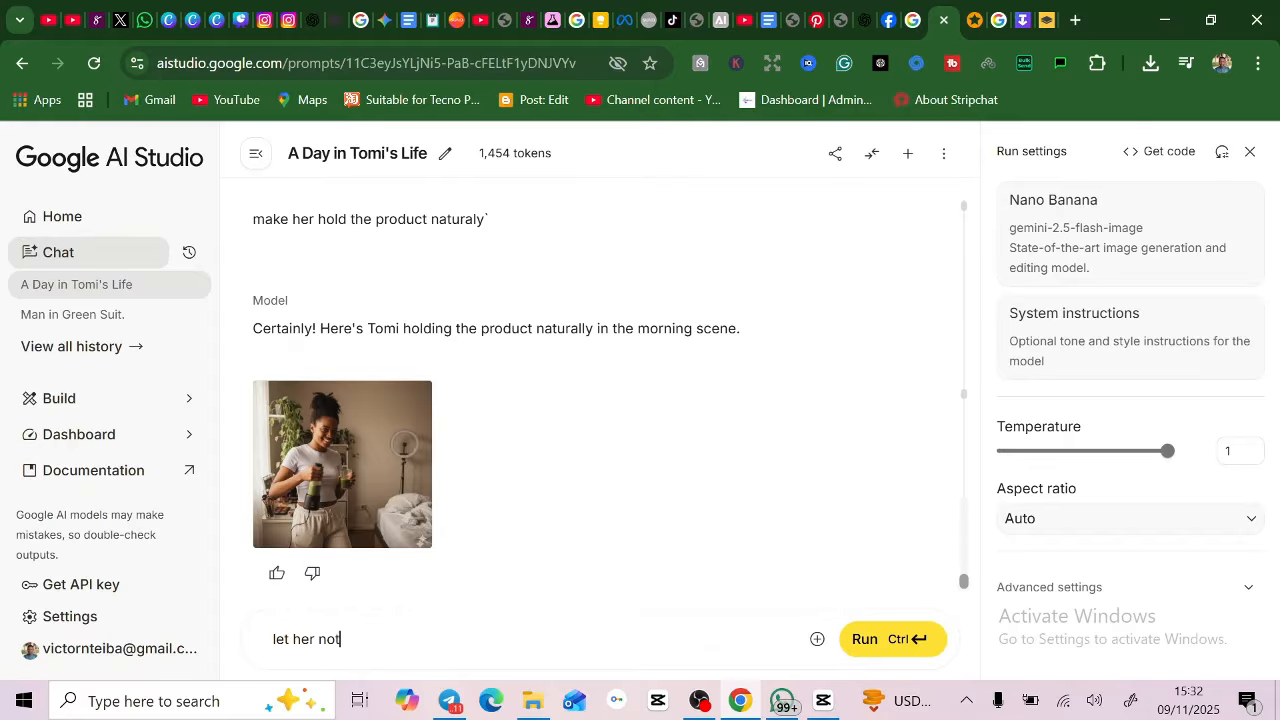
pyautogui.write(' hold anything')
pyautogui.click(859, 648)
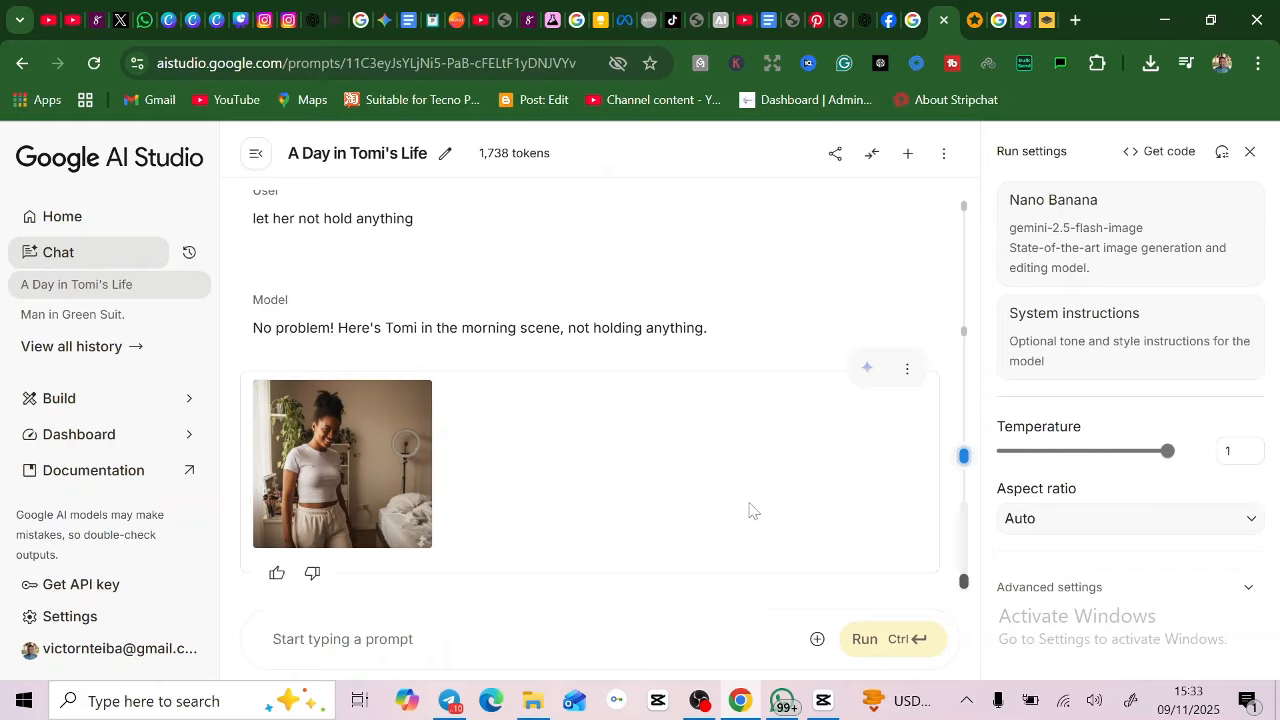
# Step: Download the image of the woman with empty hands and attach the downloaded file to a new prompt
pyautogui.moveTo(385, 490)
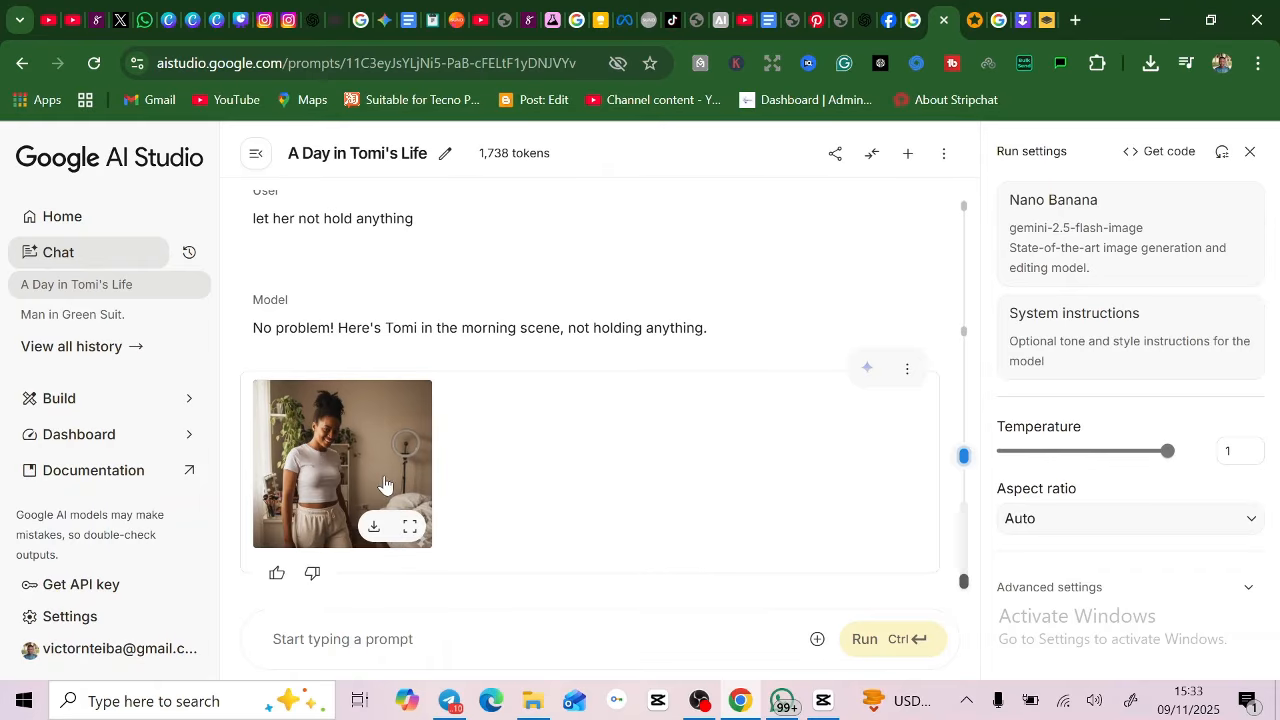
pyautogui.click(374, 527)
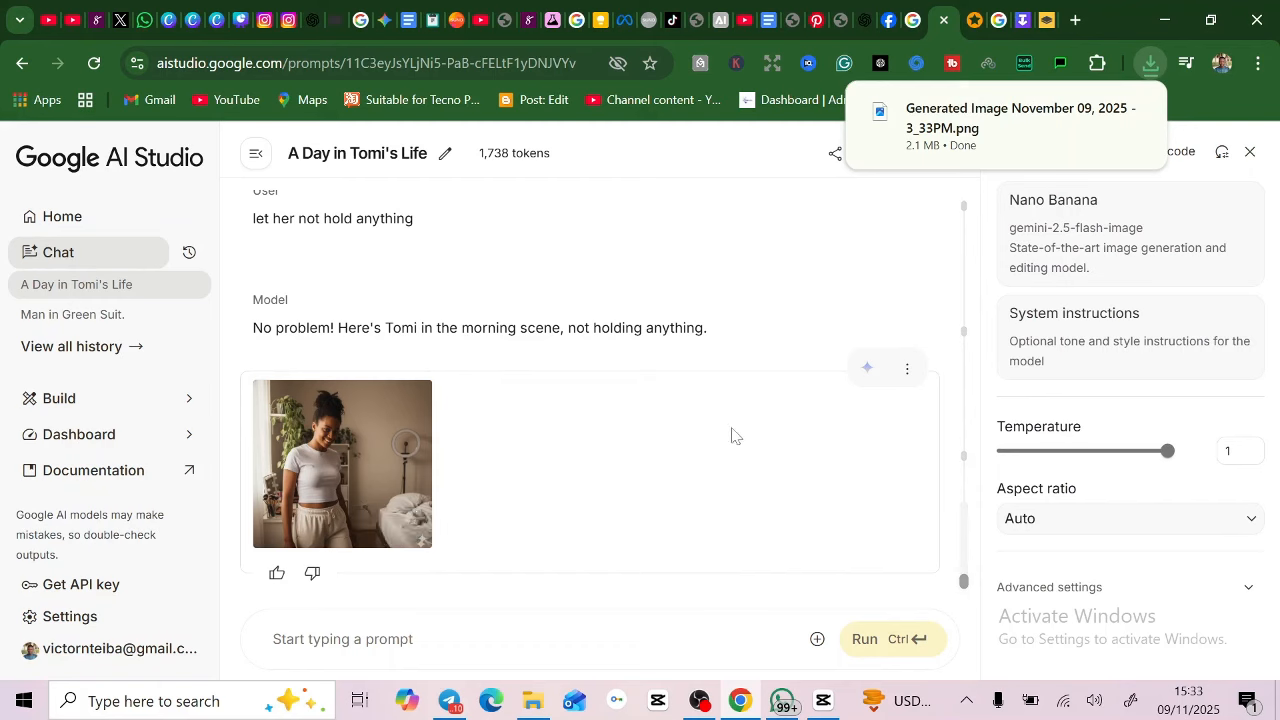
pyautogui.moveTo(1026, 117); pyautogui.dragTo(401, 626)
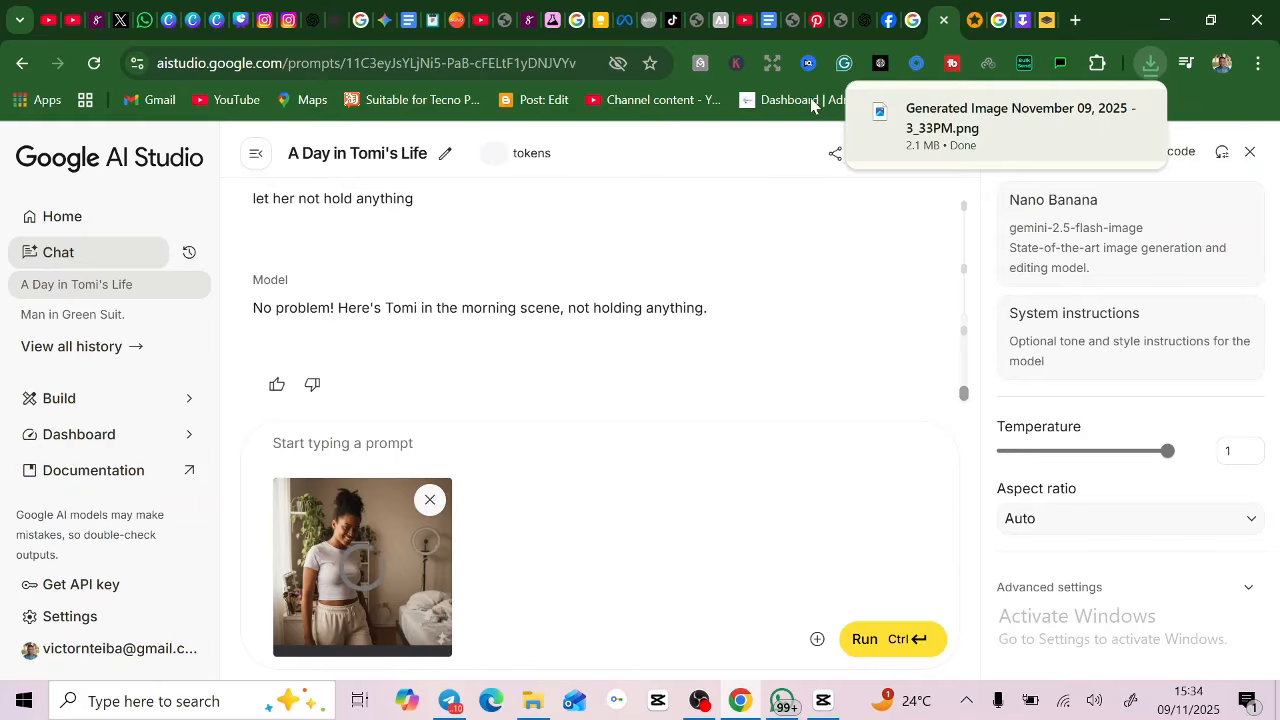
# Step: Run the prompt "make the girl hold the product in the second image naturally" with both images attached and download the generated image
pyautogui.click(818, 640)
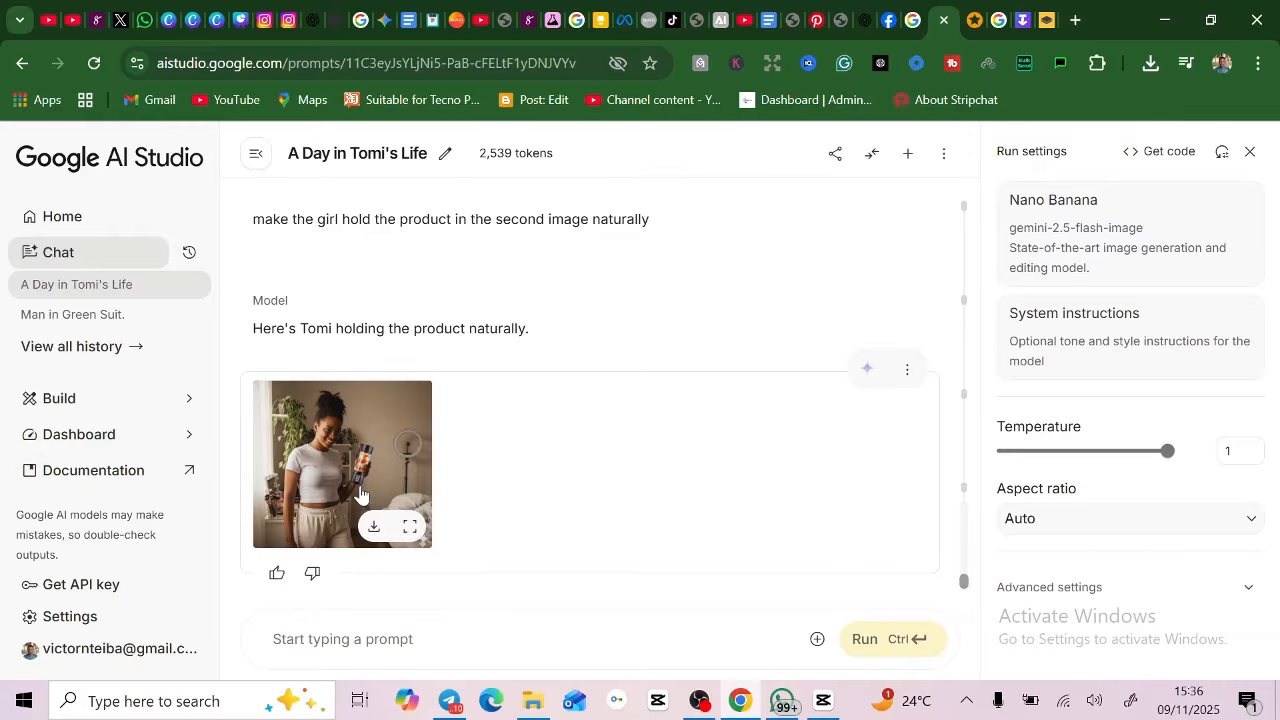
pyautogui.click(361, 492)
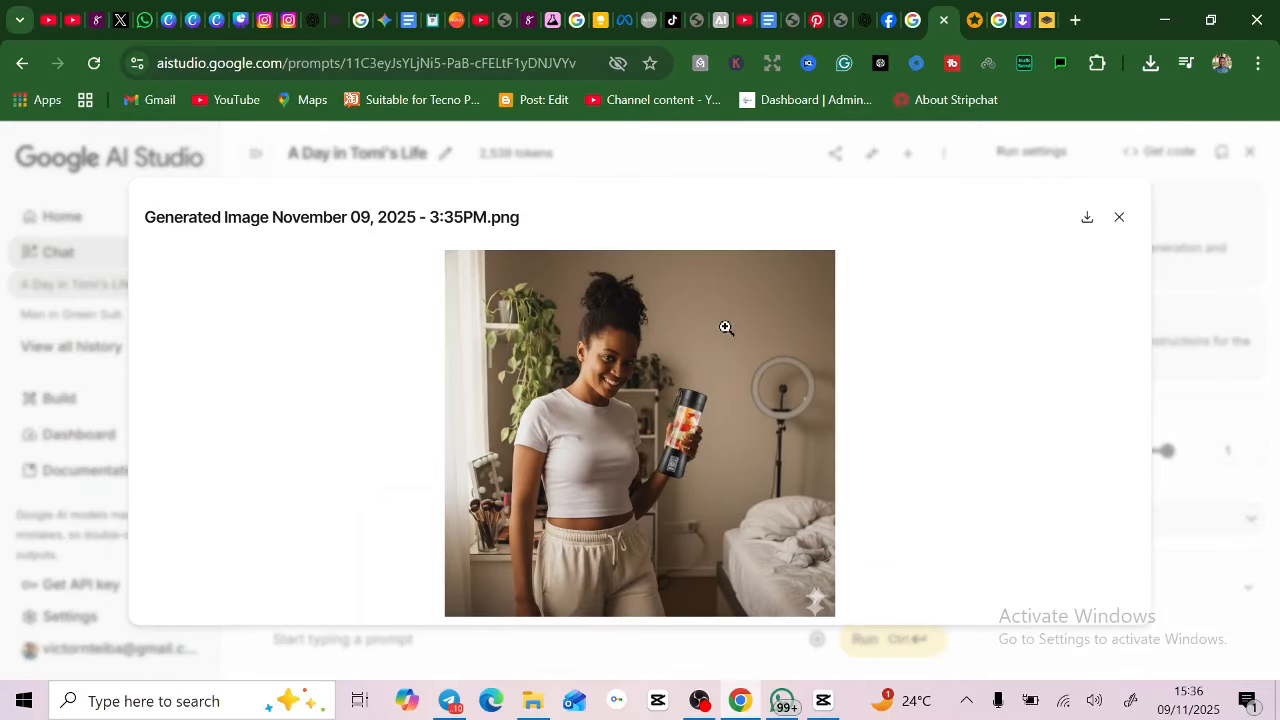
pyautogui.click(1085, 219)
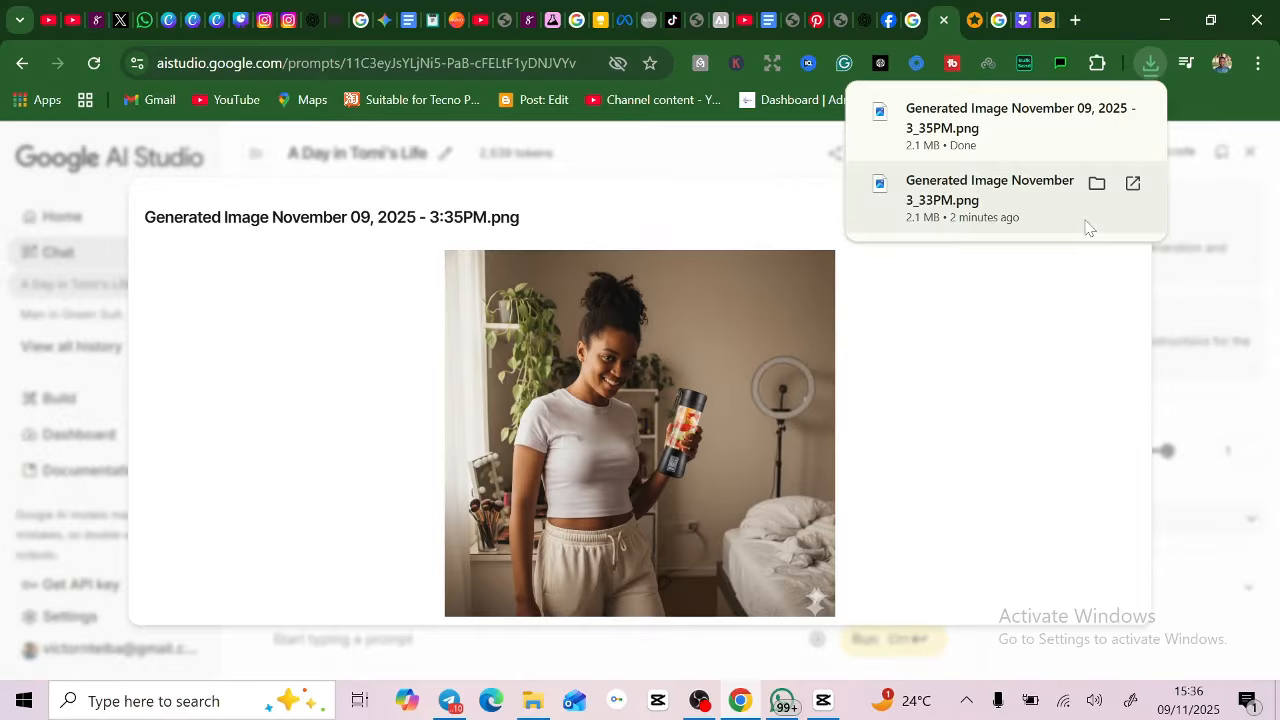
pyautogui.click(1190, 363)
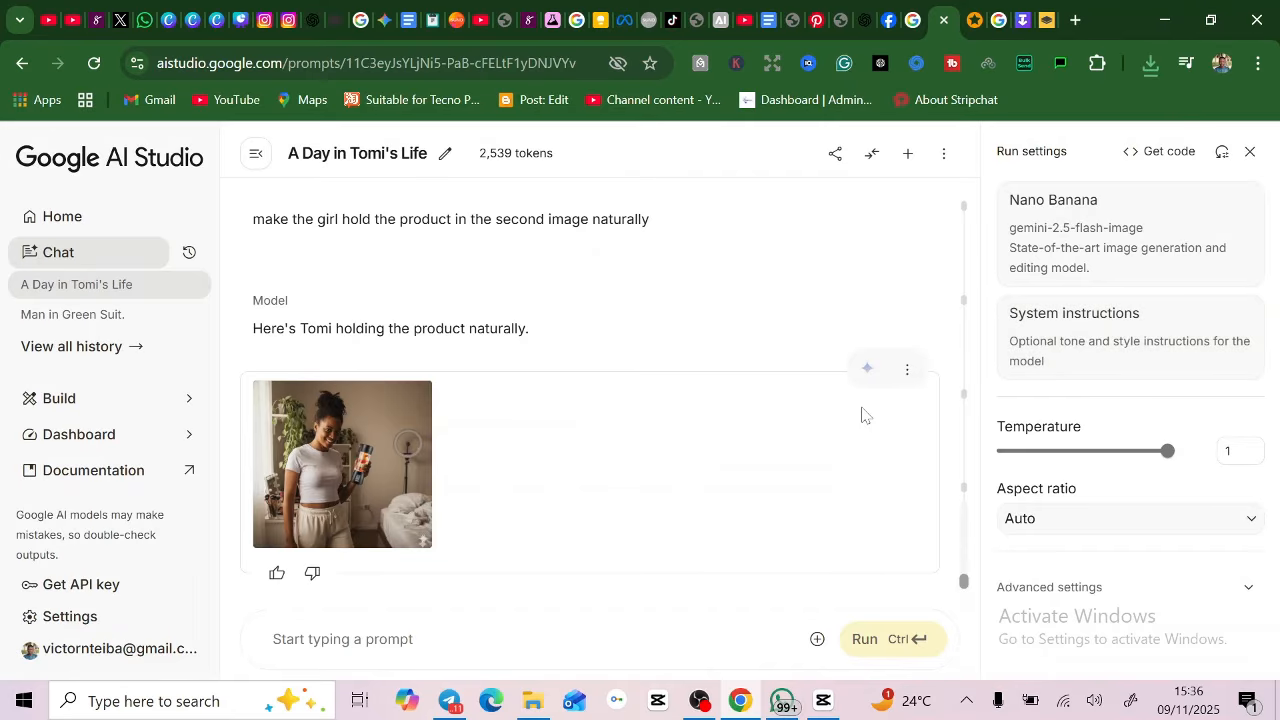
# Step: Switch to Gemini and review the earlier video request with the gym image and the portable blender dialogue
pyautogui.click(385, 20)
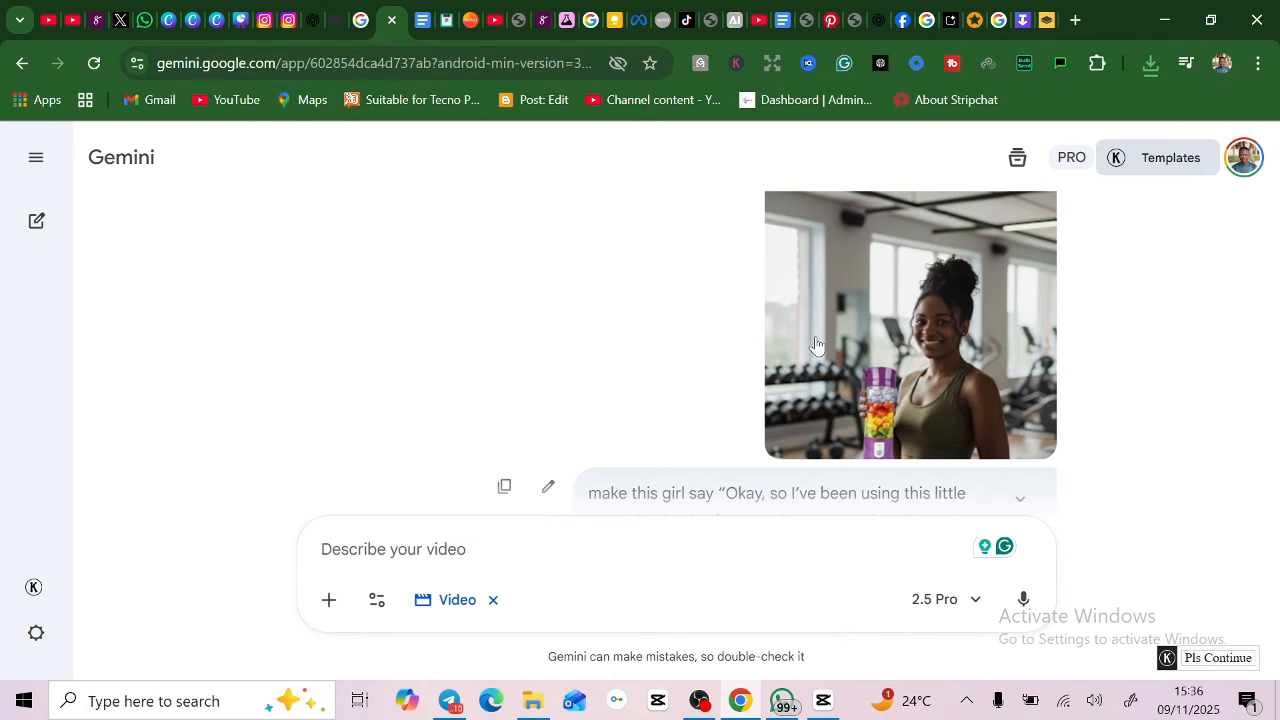
pyautogui.scroll(-3, 815, 345)
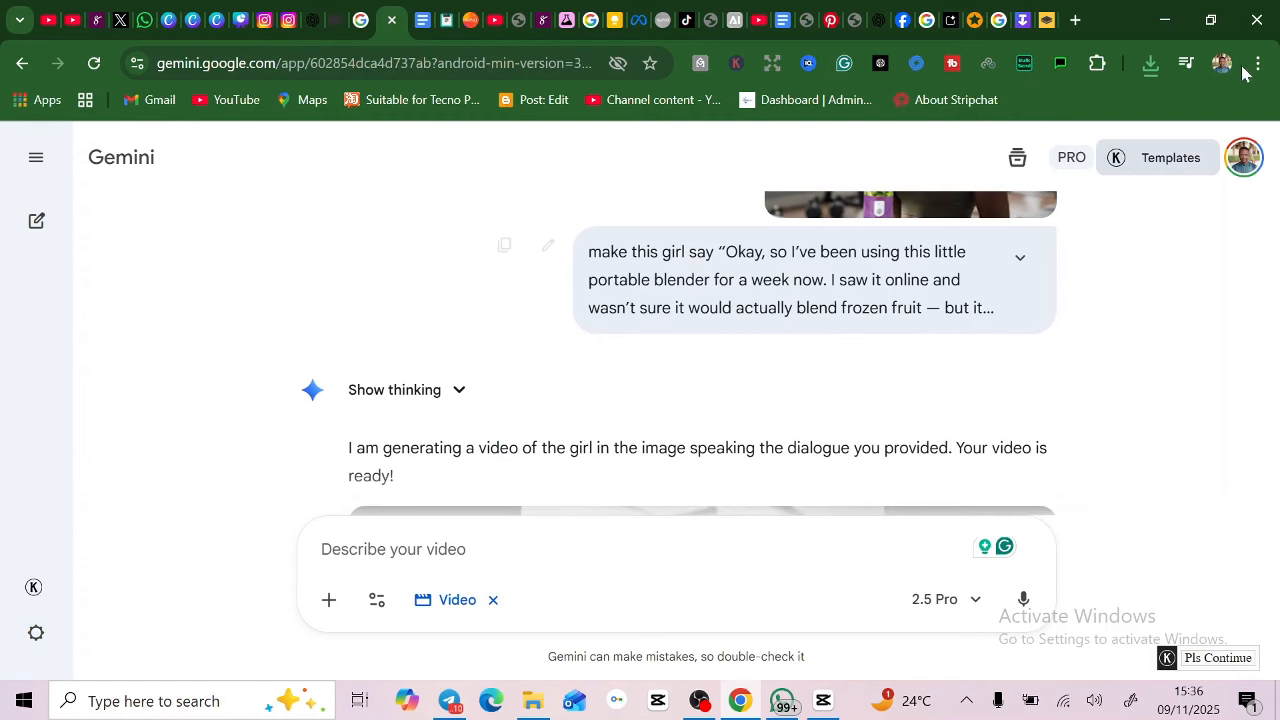
pyautogui.scroll(2, 1035, 355)
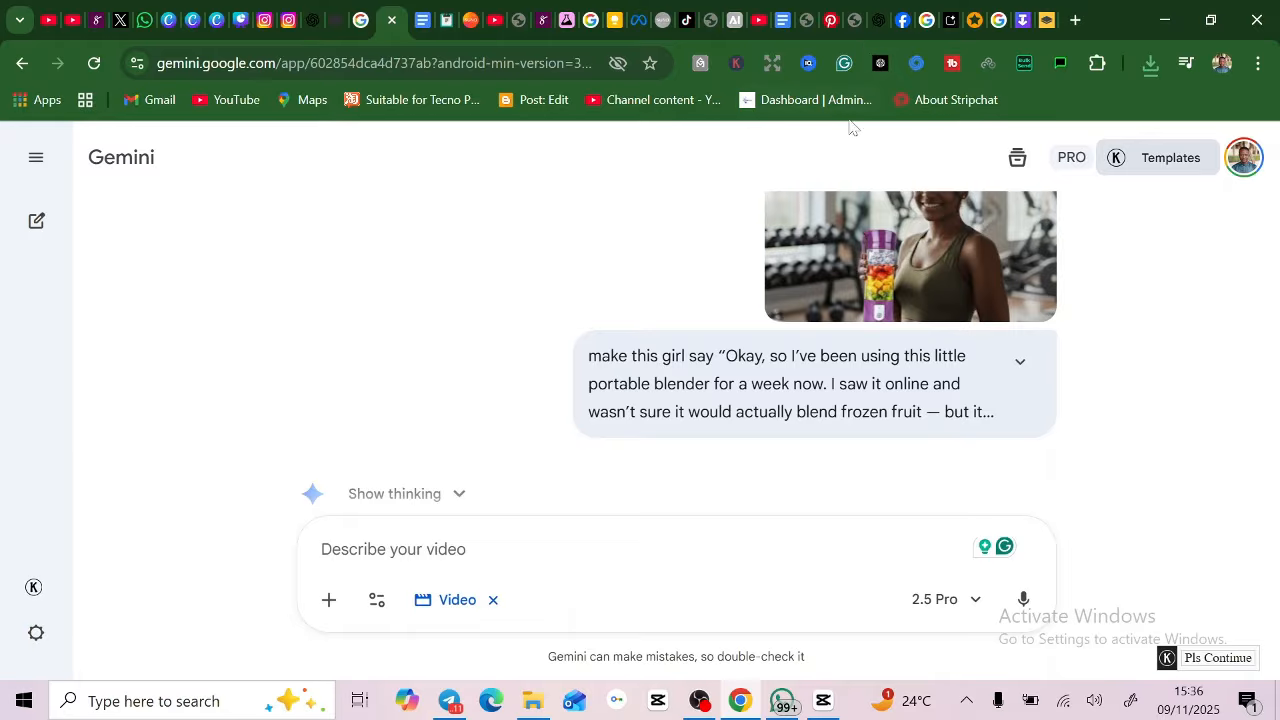
# Step: Switch to ChatGPT and read through the Nano Banana scene prompts and the Extra UGC Variations scripts
pyautogui.click(880, 24)
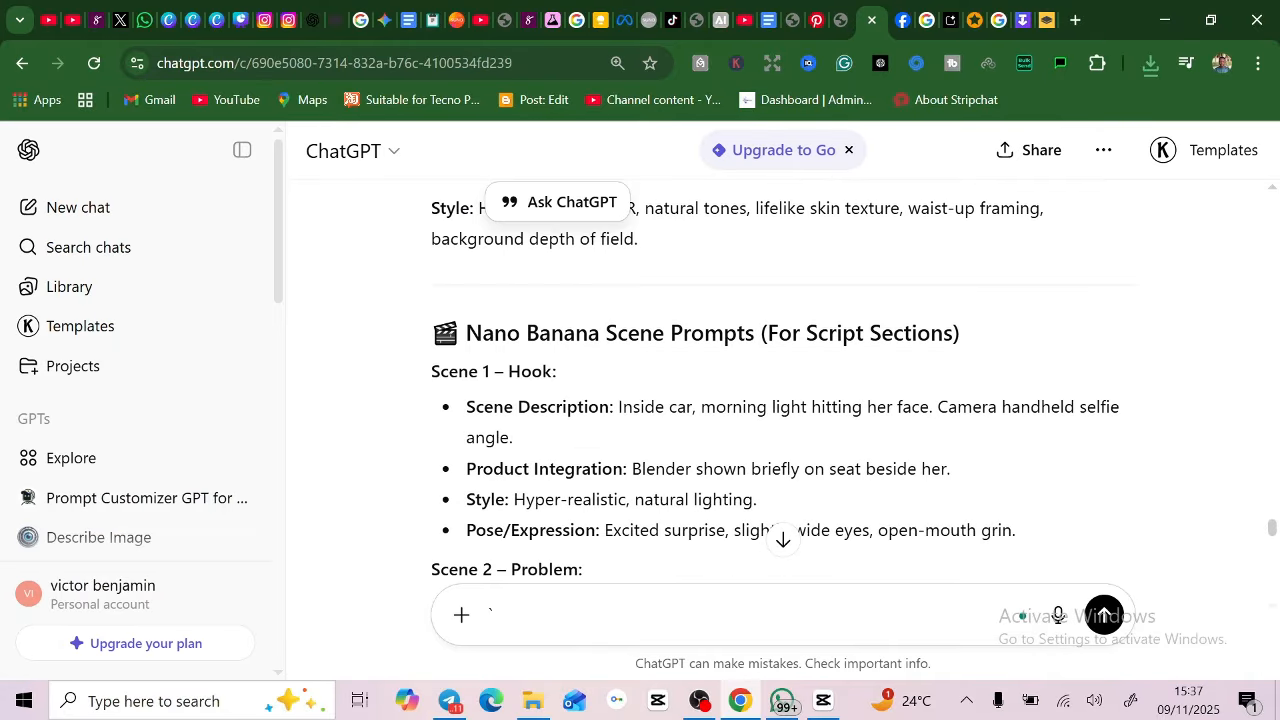
pyautogui.scroll(-2, 742, 389)
pyautogui.scroll(1, 756, 392)
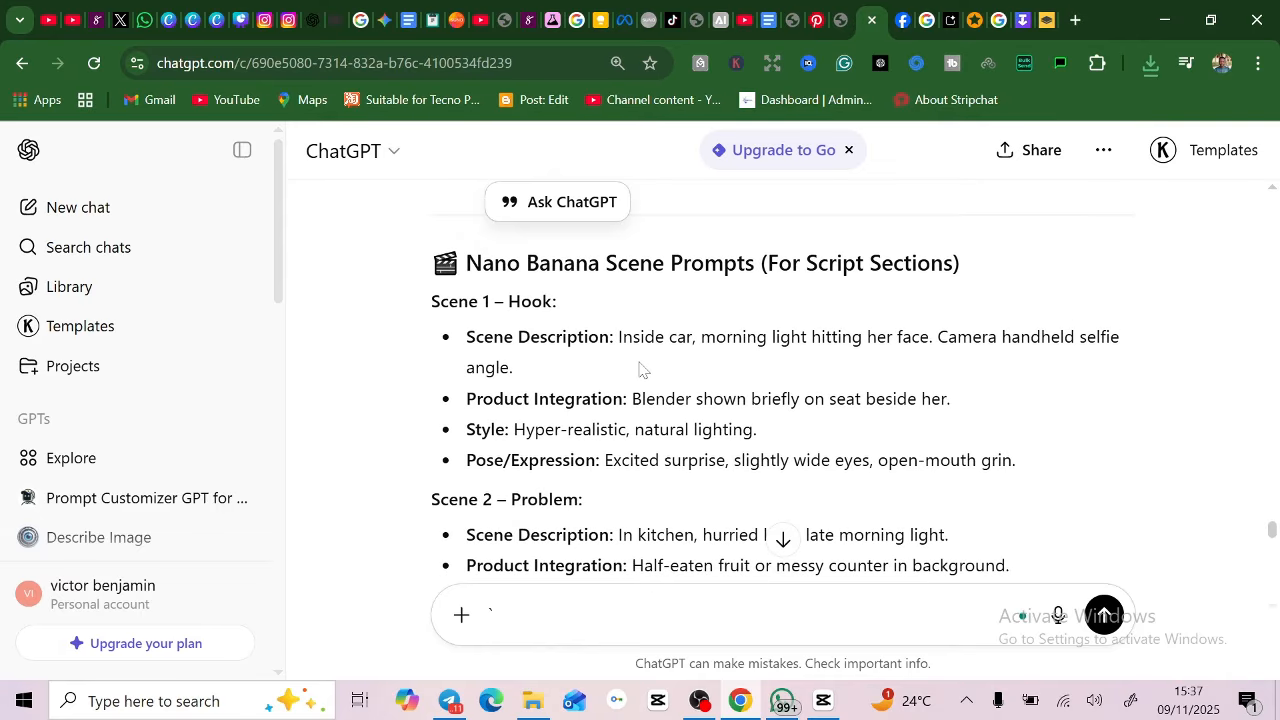
pyautogui.scroll(-5, 722, 371)
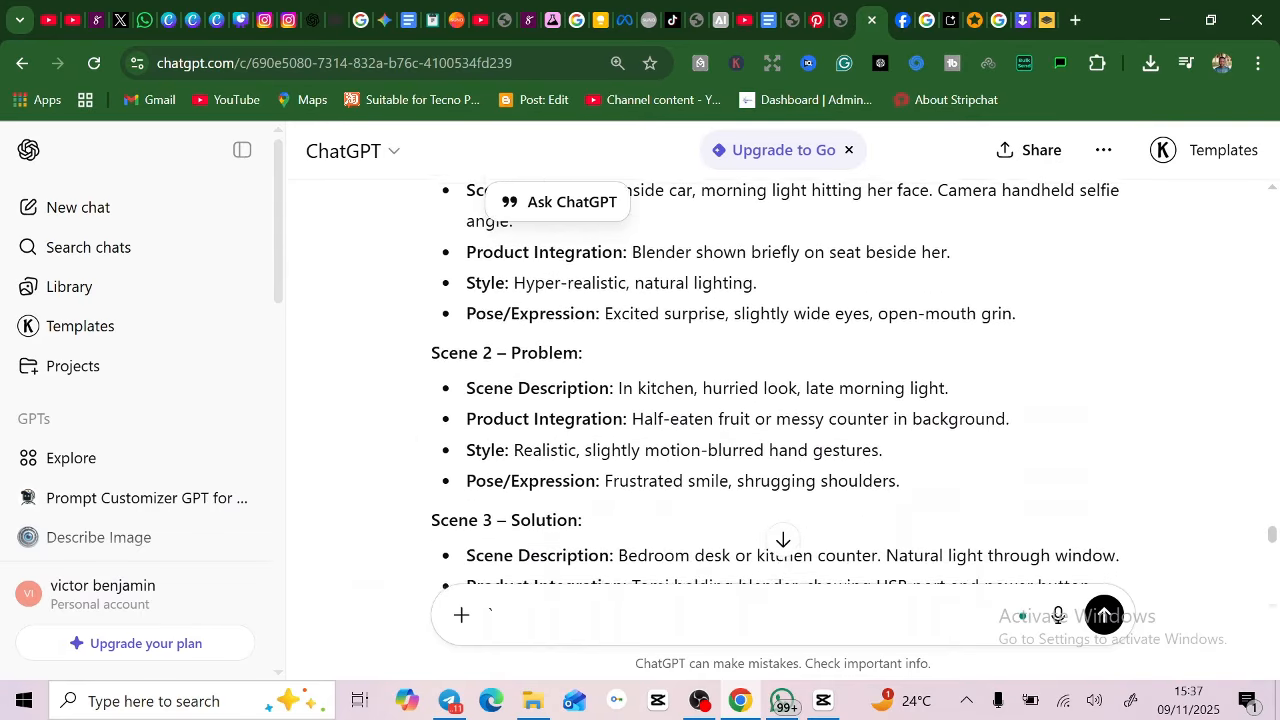
pyautogui.scroll(-8, 776, 400)
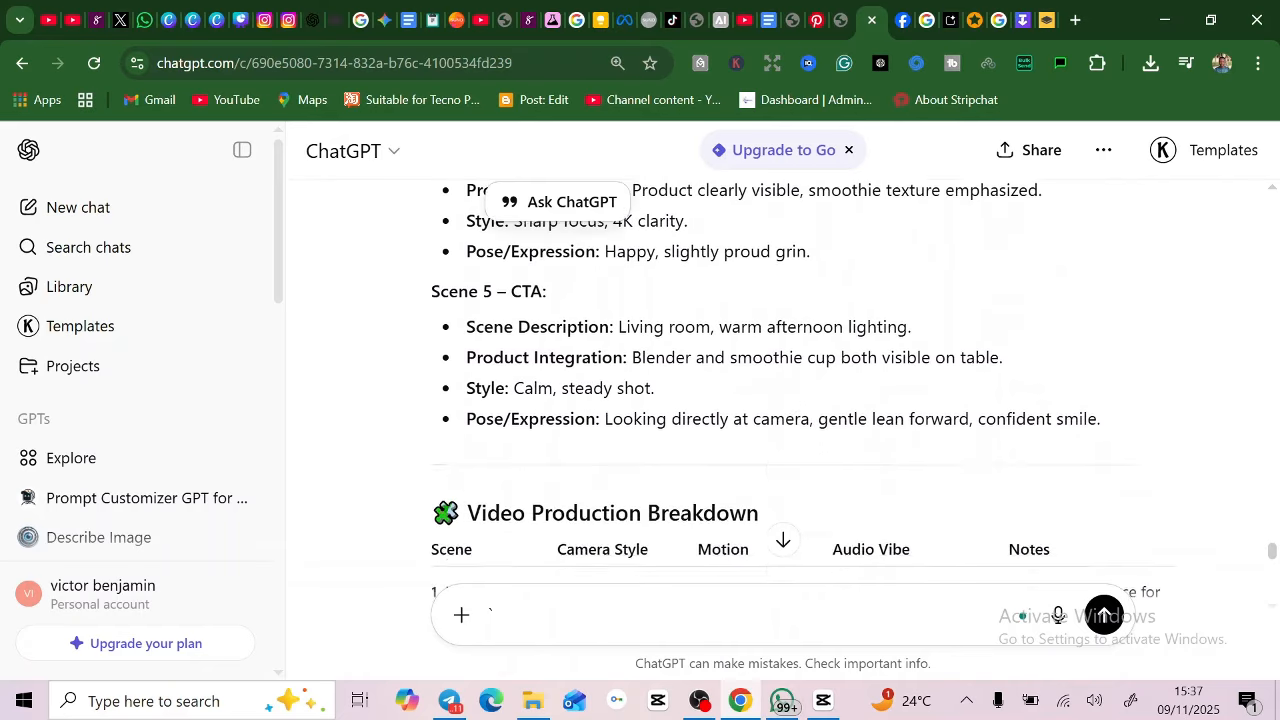
pyautogui.scroll(-1, 783, 400)
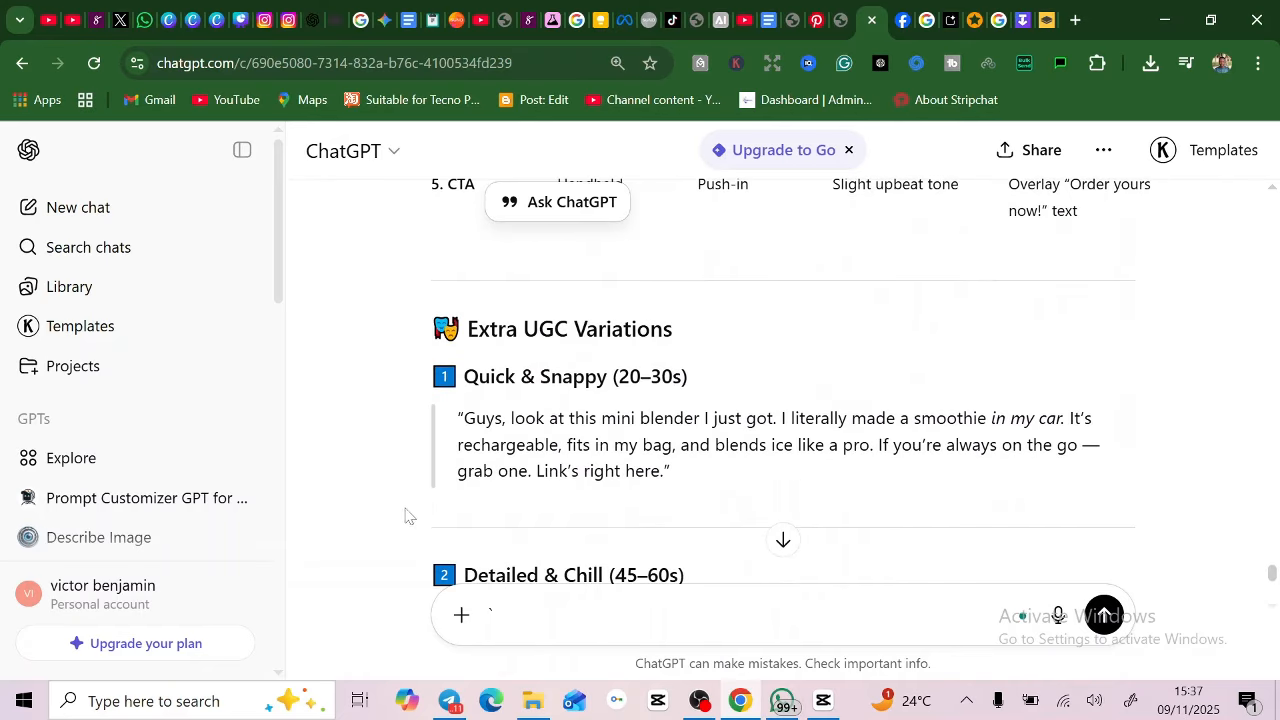
pyautogui.scroll(-1, 783, 400)
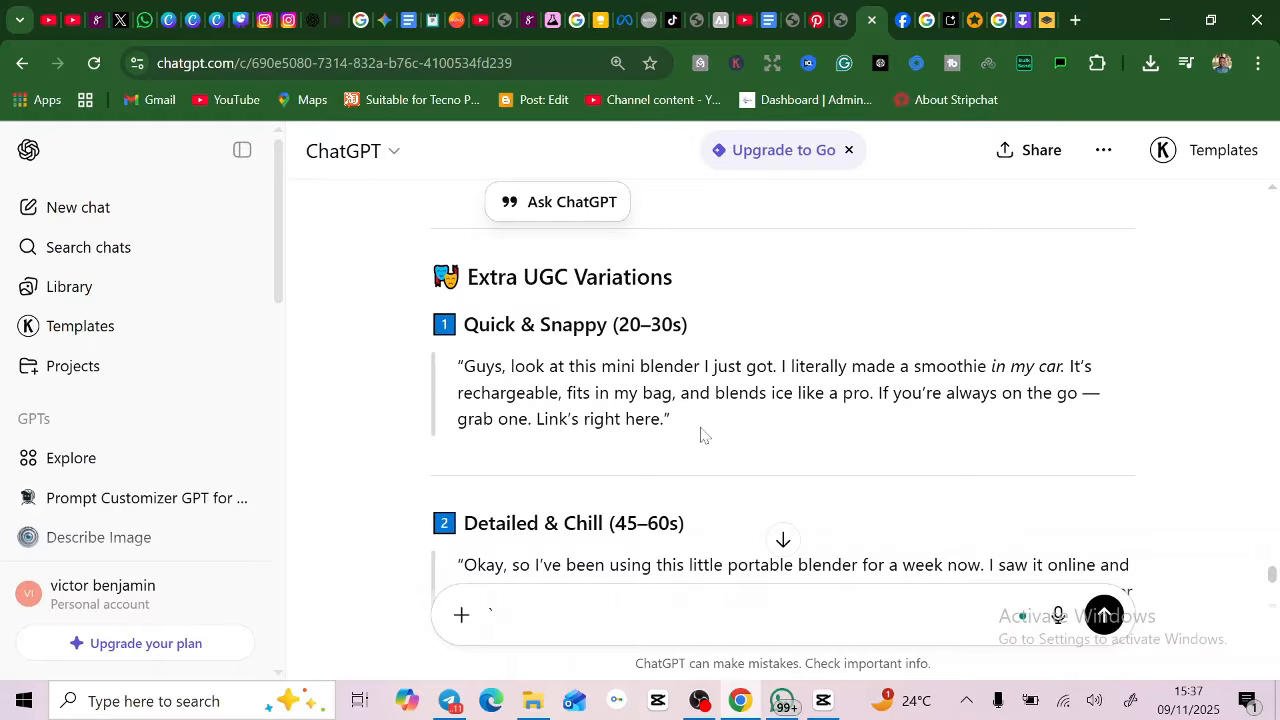
pyautogui.scroll(-1, 700, 435)
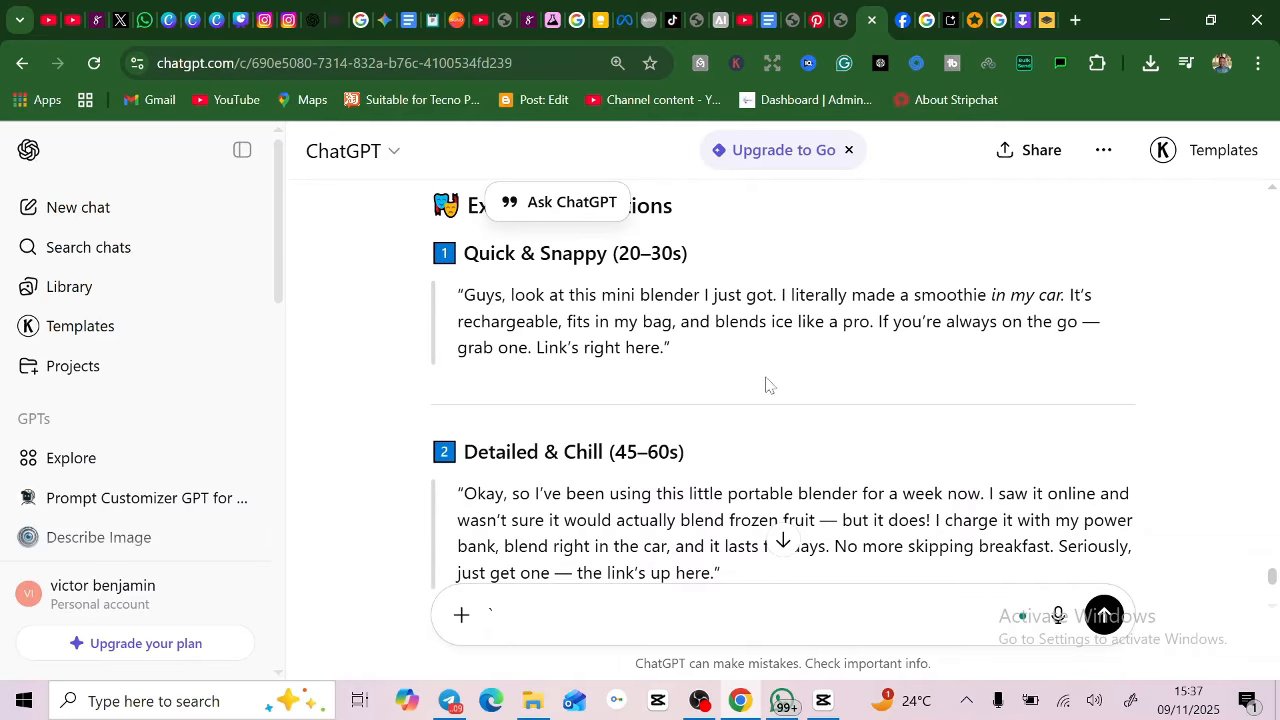
pyautogui.scroll(-1, 771, 386)
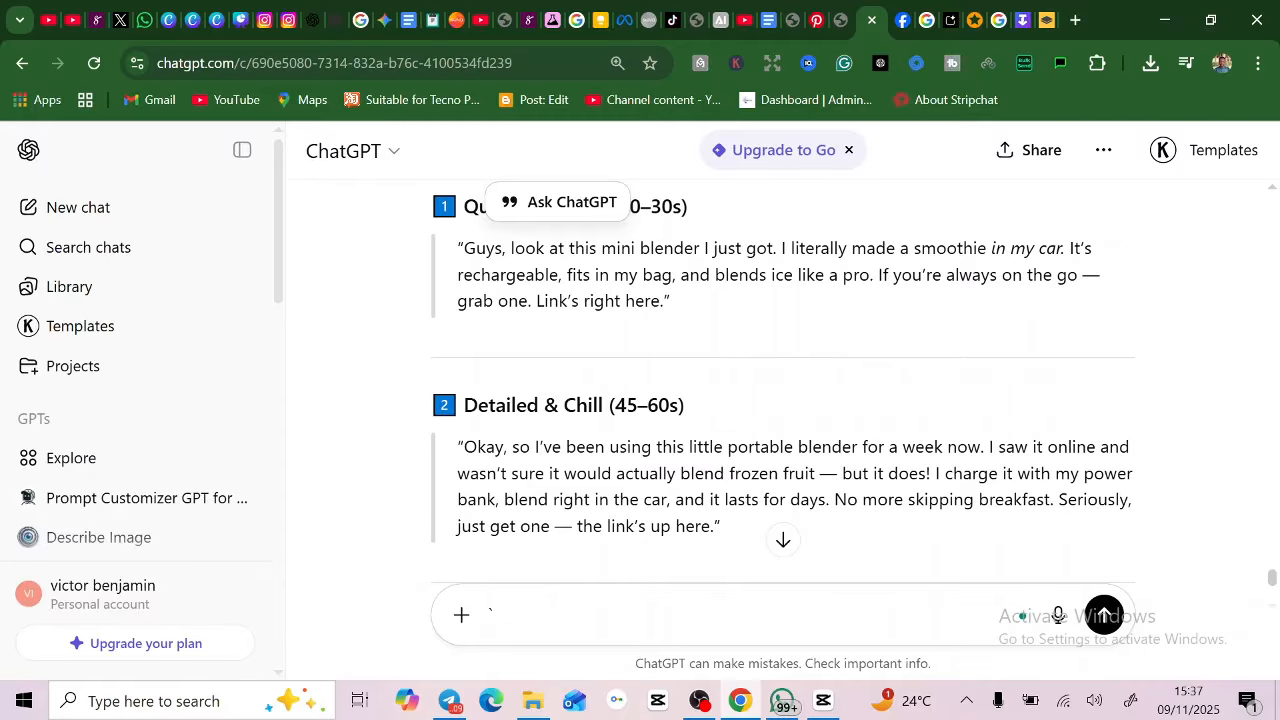
# Step: Return to Gemini and play the generated gym video of the girl with the purple blender from its beginning
pyautogui.click(384, 20)
pyautogui.scroll(-6, 587, 360)
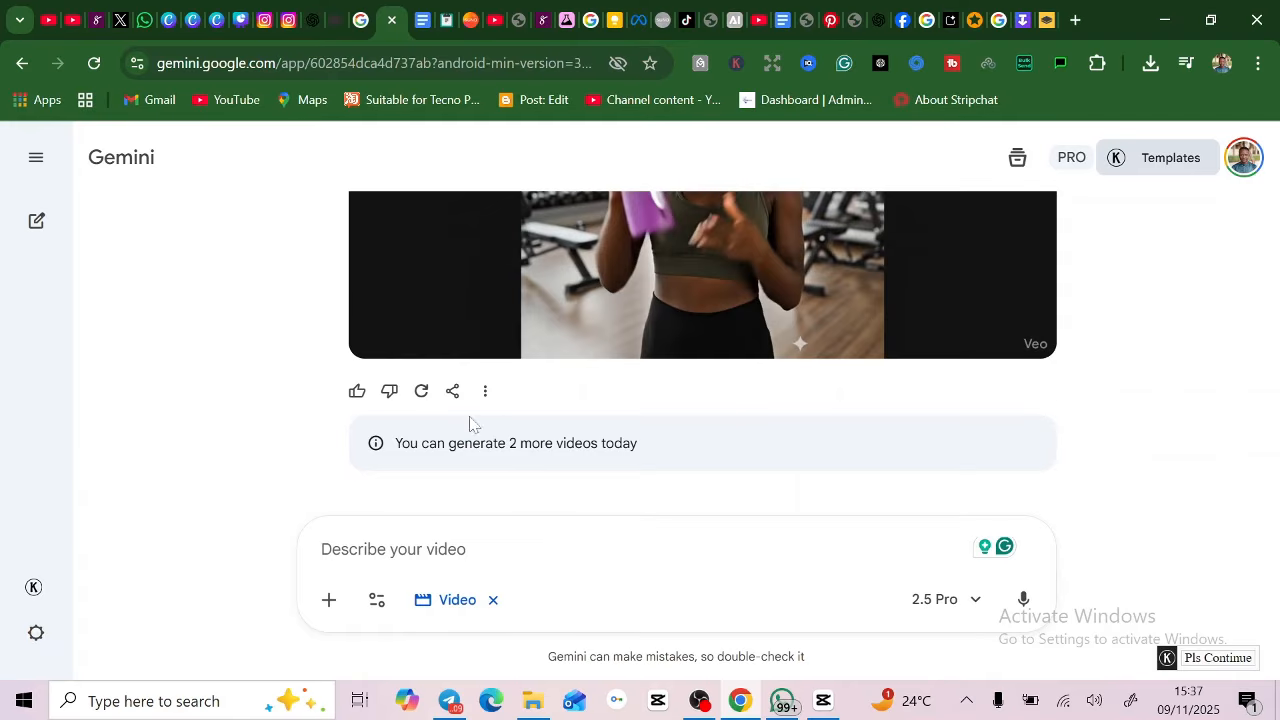
pyautogui.moveTo(542, 303)
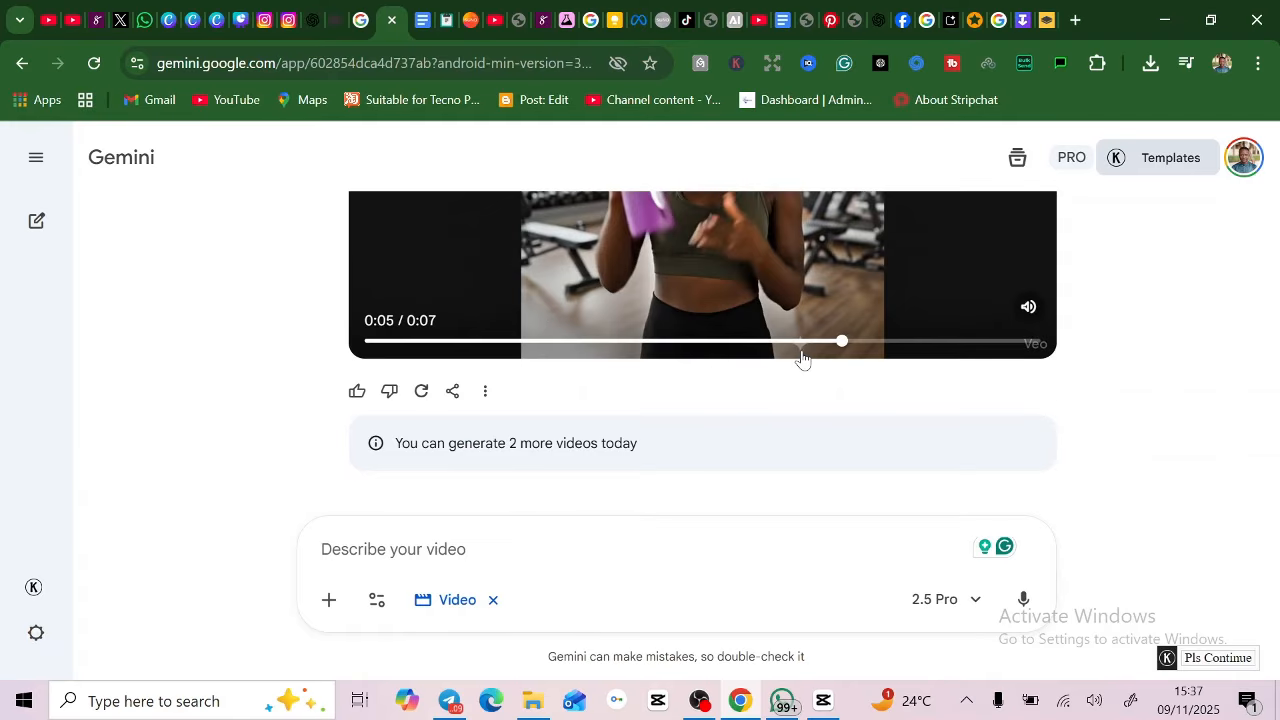
pyautogui.scroll(4, 835, 345)
pyautogui.scroll(3, 679, 352)
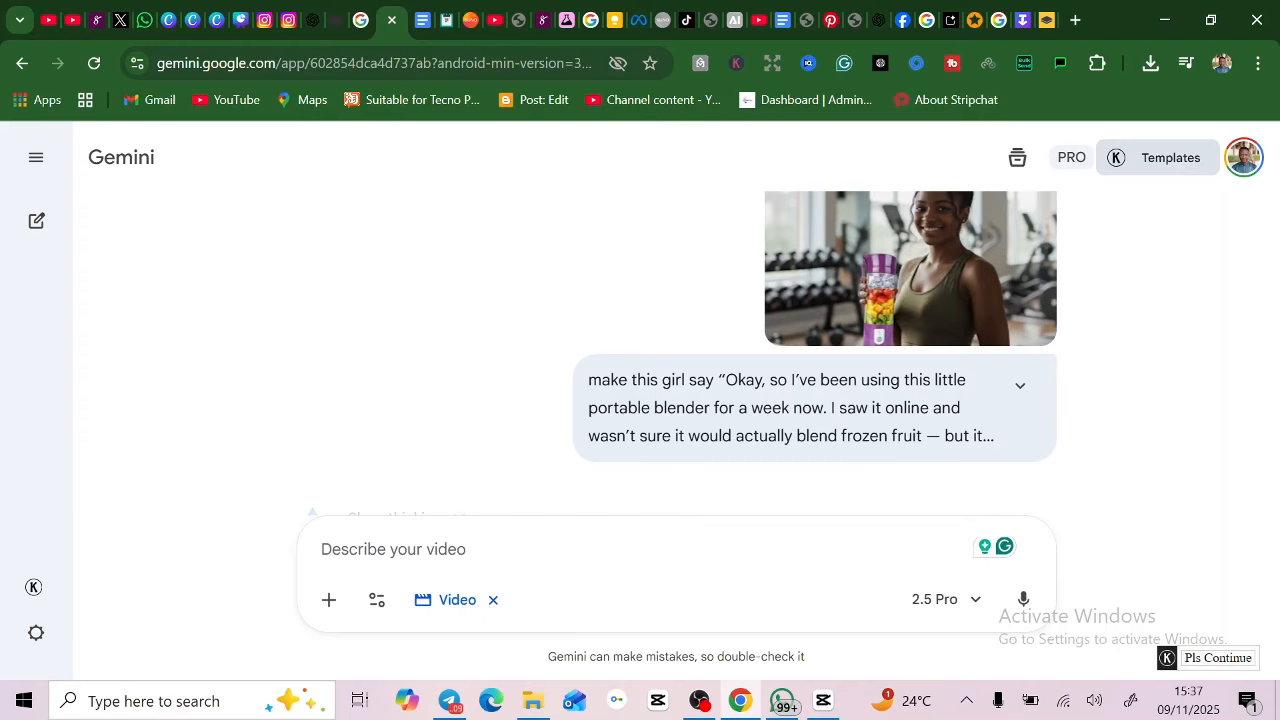
pyautogui.scroll(-4, 703, 353)
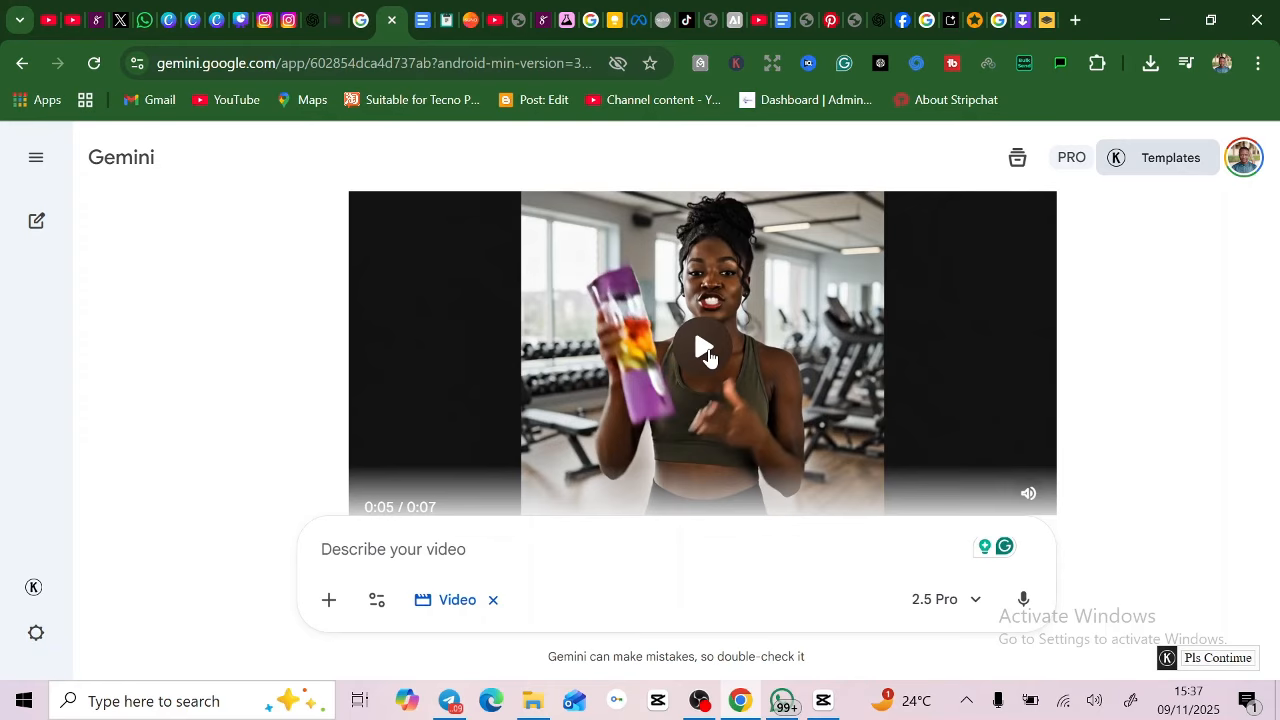
pyautogui.scroll(-1, 707, 357)
pyautogui.click(402, 467)
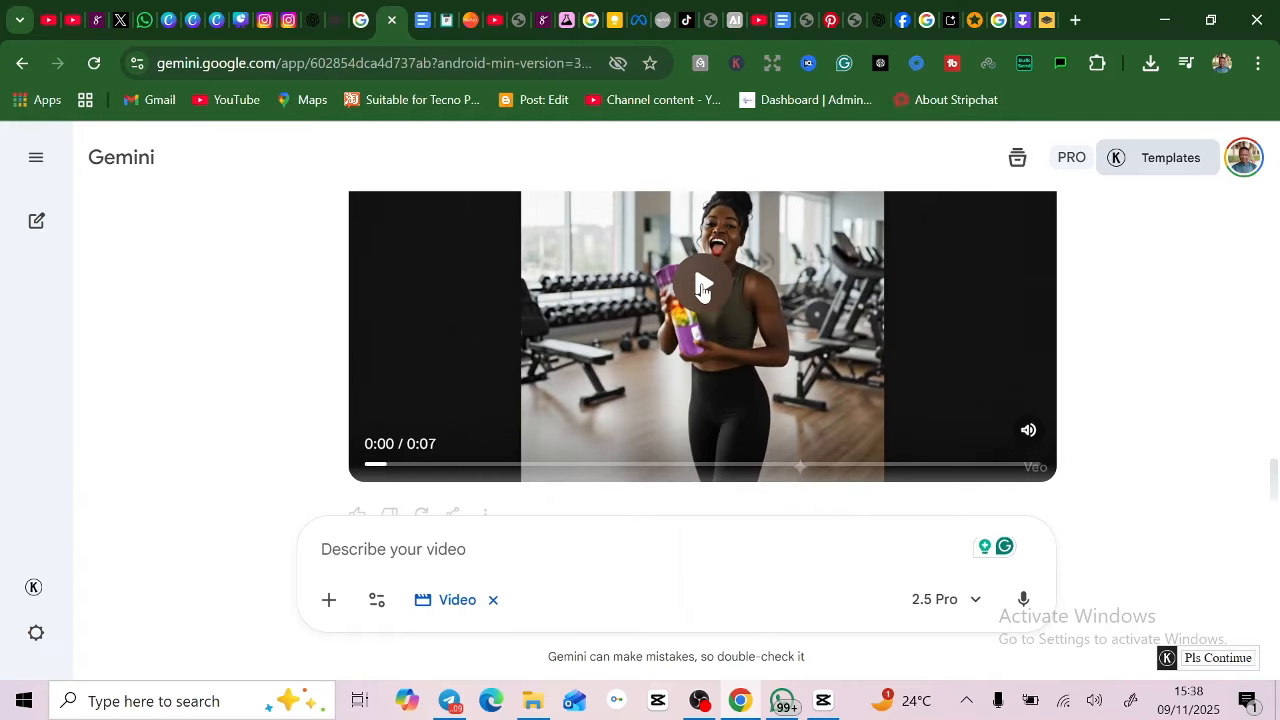
pyautogui.click(703, 288)
pyautogui.scroll(1, 703, 300)
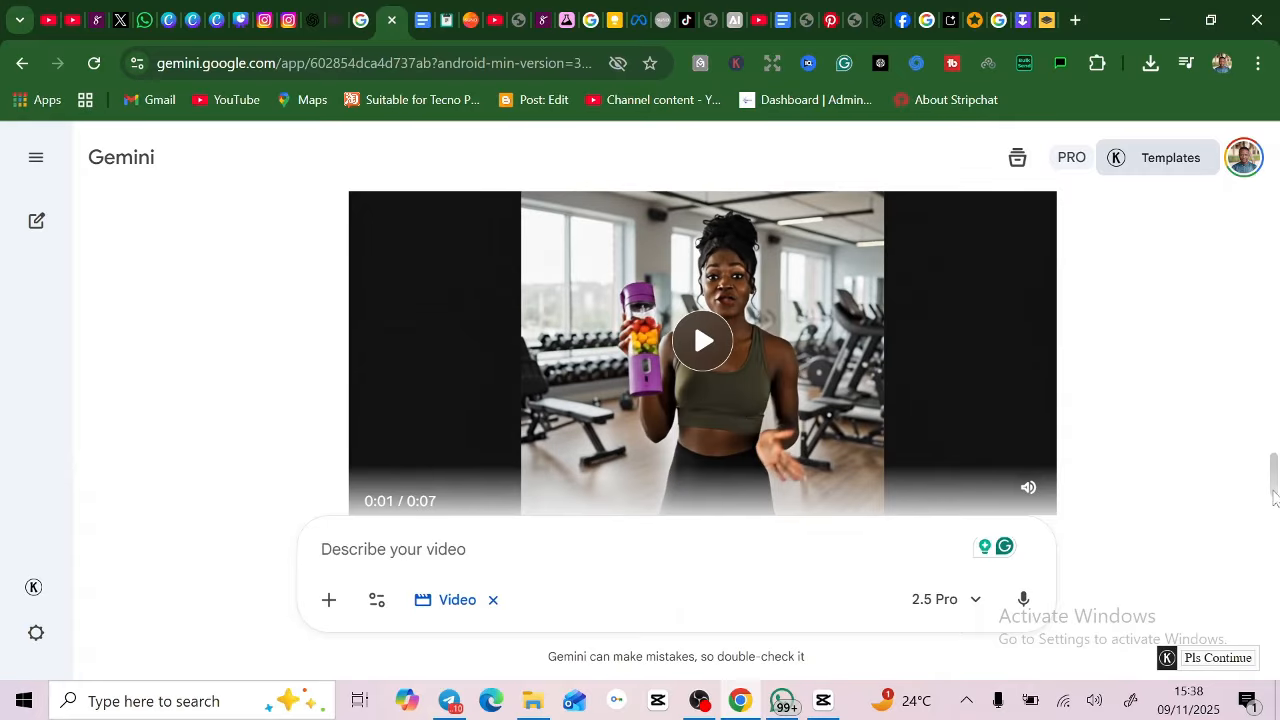
# Step: Copy the earlier "make this girl say" video prompt and paste it into the new video prompt
pyautogui.moveTo(1275, 497); pyautogui.dragTo(1277, 470)
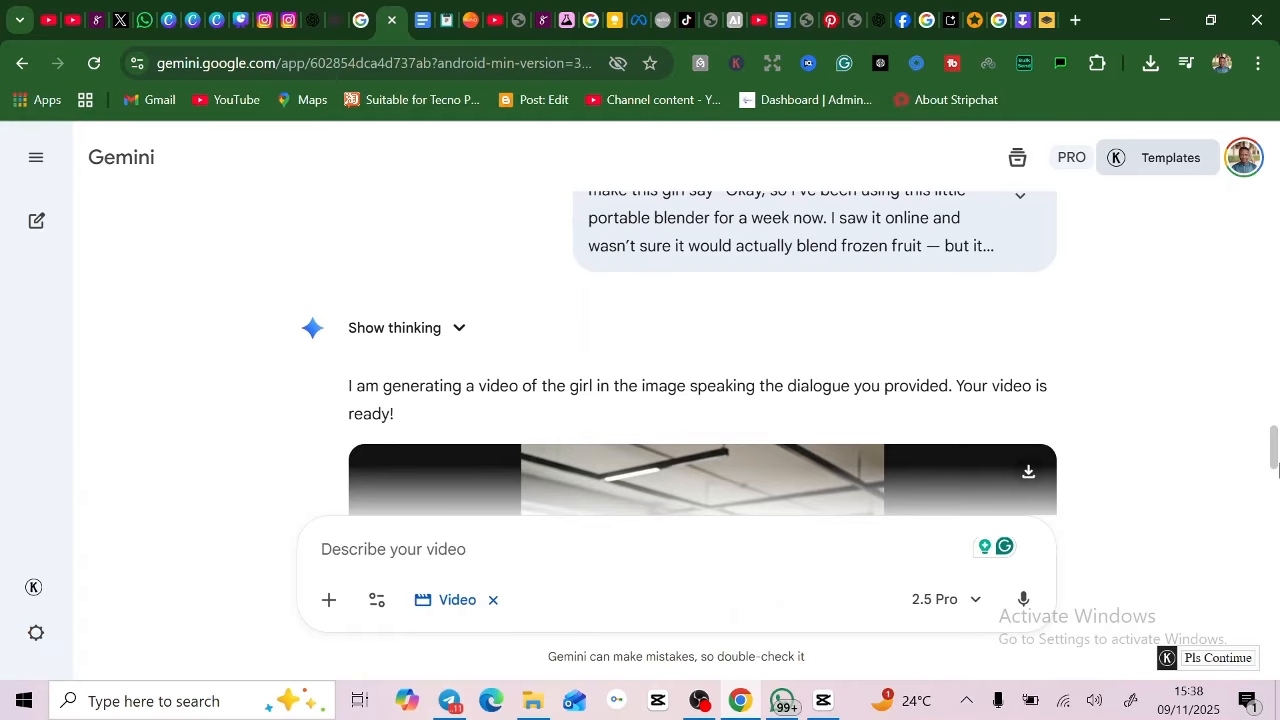
pyautogui.moveTo(1276, 468); pyautogui.dragTo(1276, 462)
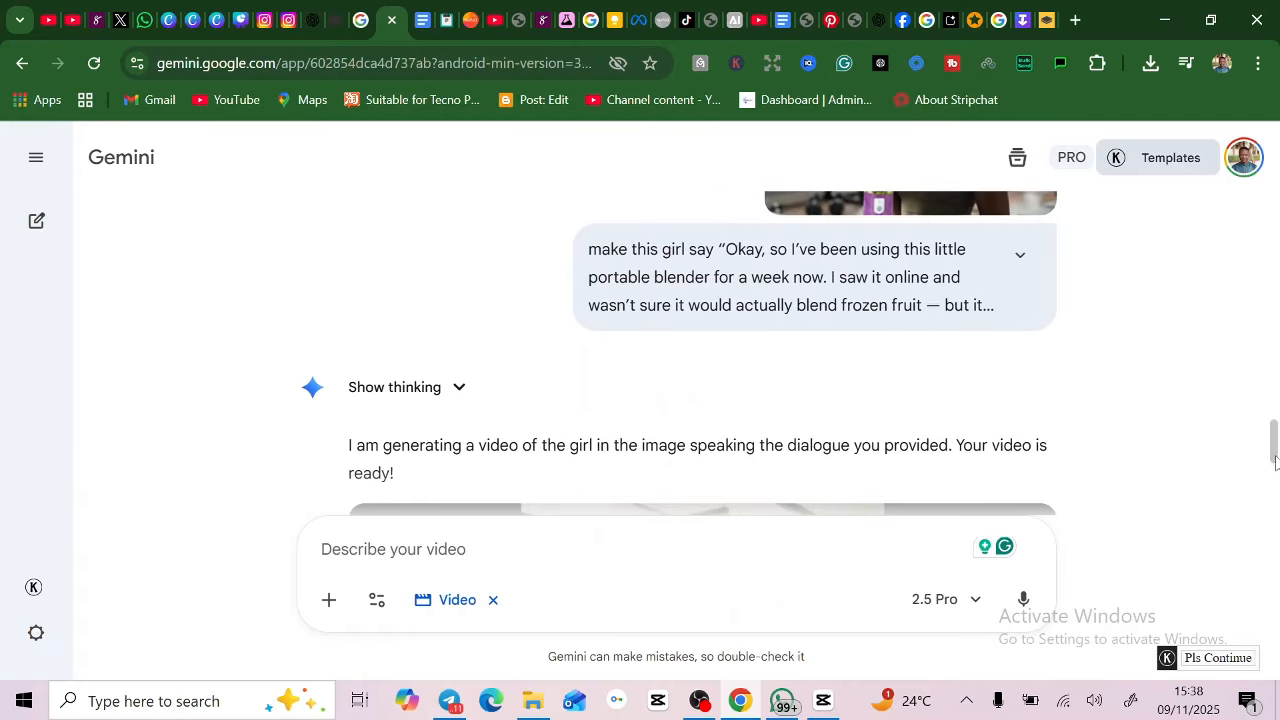
pyautogui.moveTo(806, 361)
pyautogui.click(504, 243)
pyautogui.scroll(-3, 504, 243)
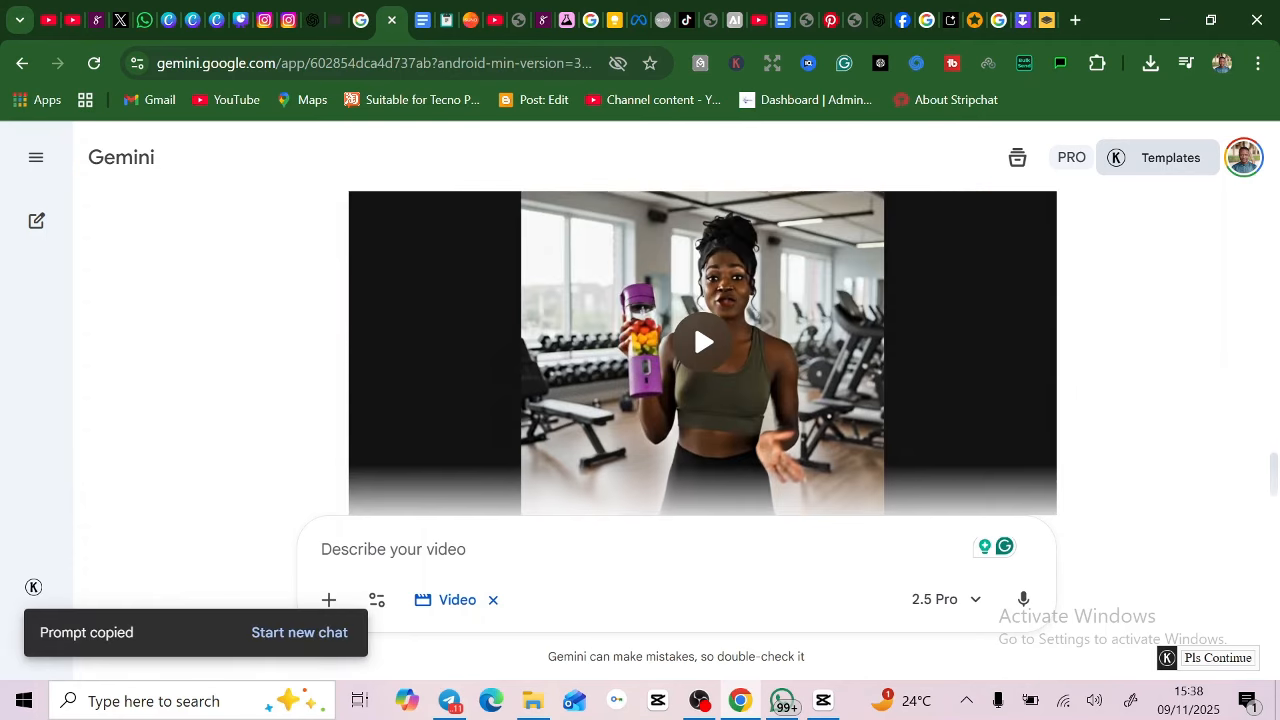
pyautogui.scroll(-3, 516, 480)
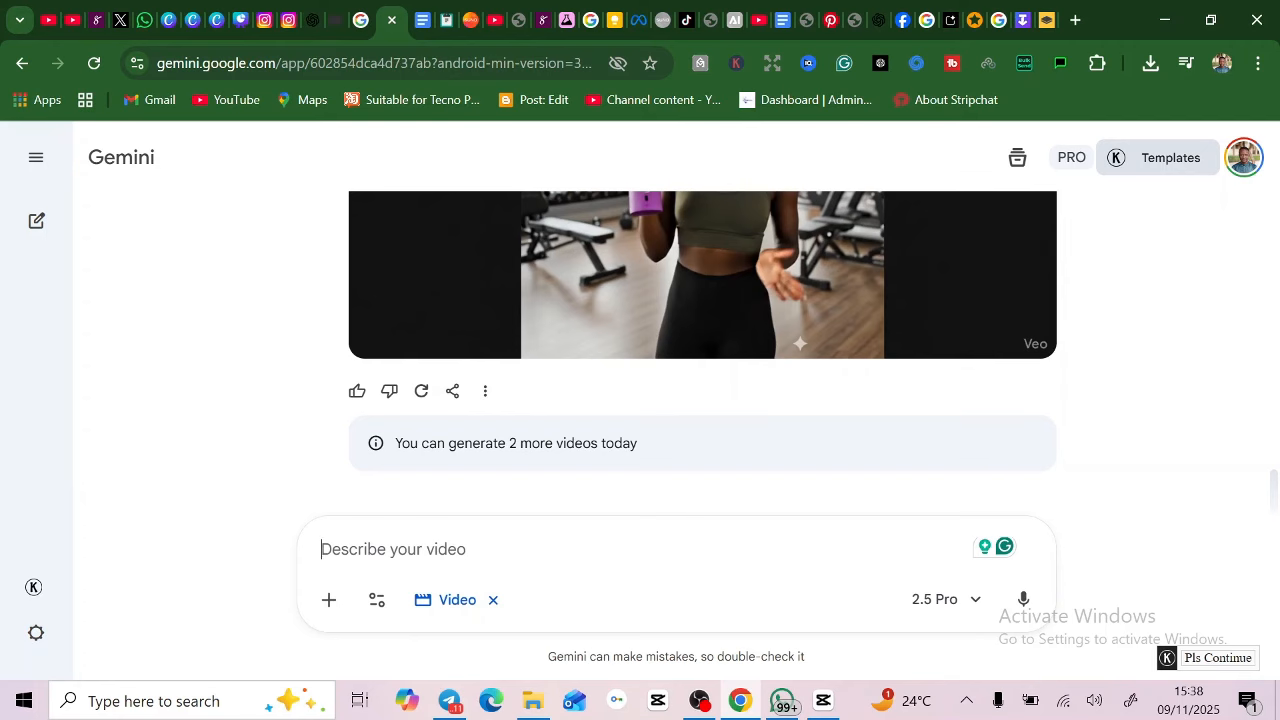
pyautogui.hotkey('ctrl', 'v')
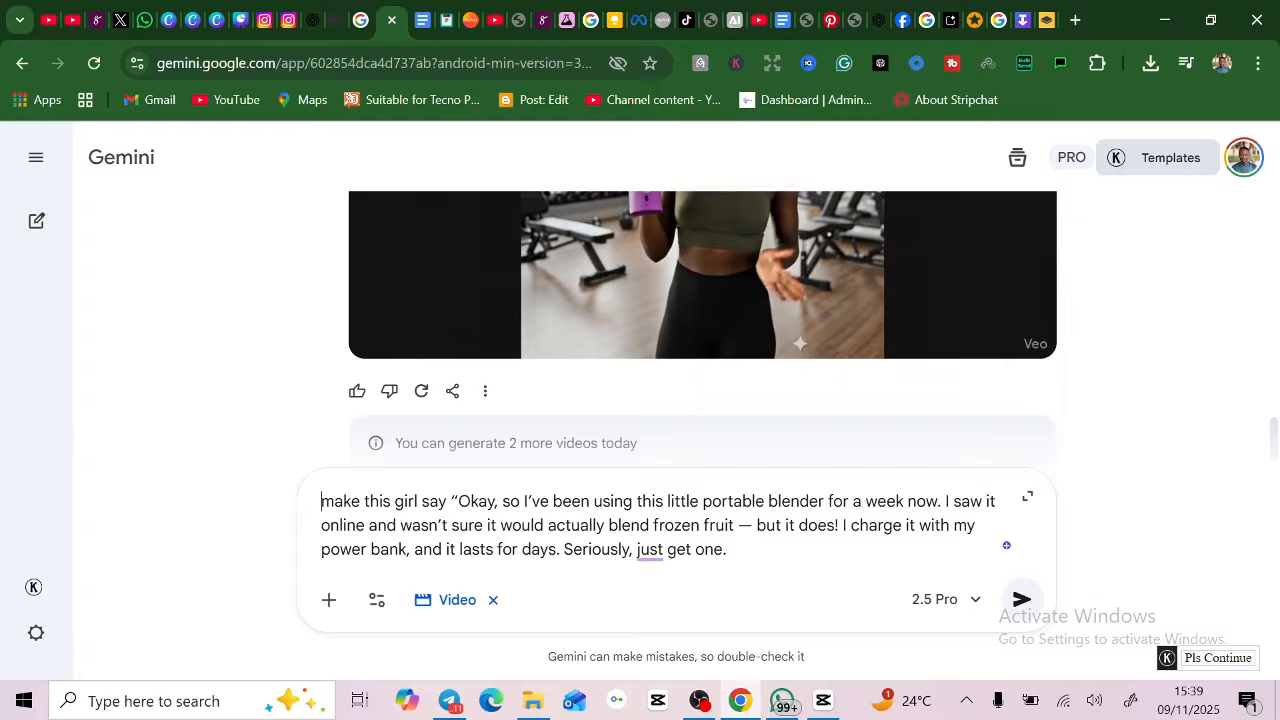
# Step: Put "With the same style," in front of "make this girl say" in the pasted prompt
pyautogui.write('with the same ')
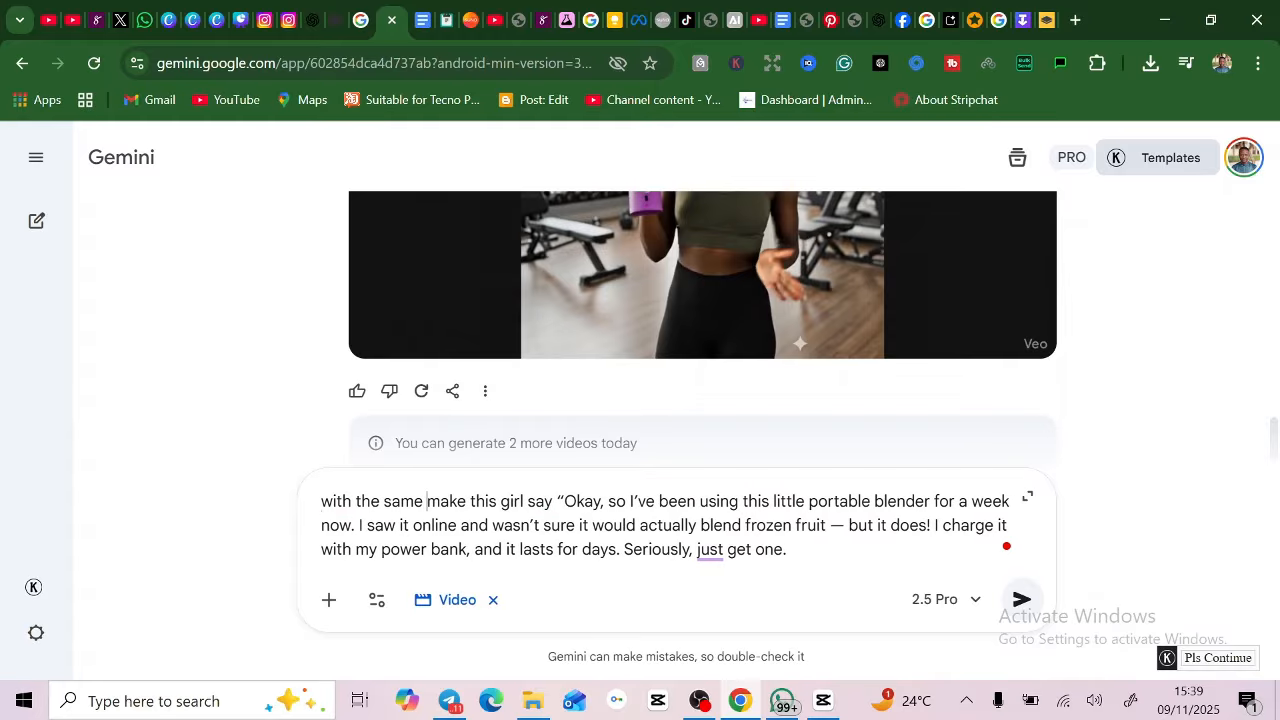
pyautogui.write('style')
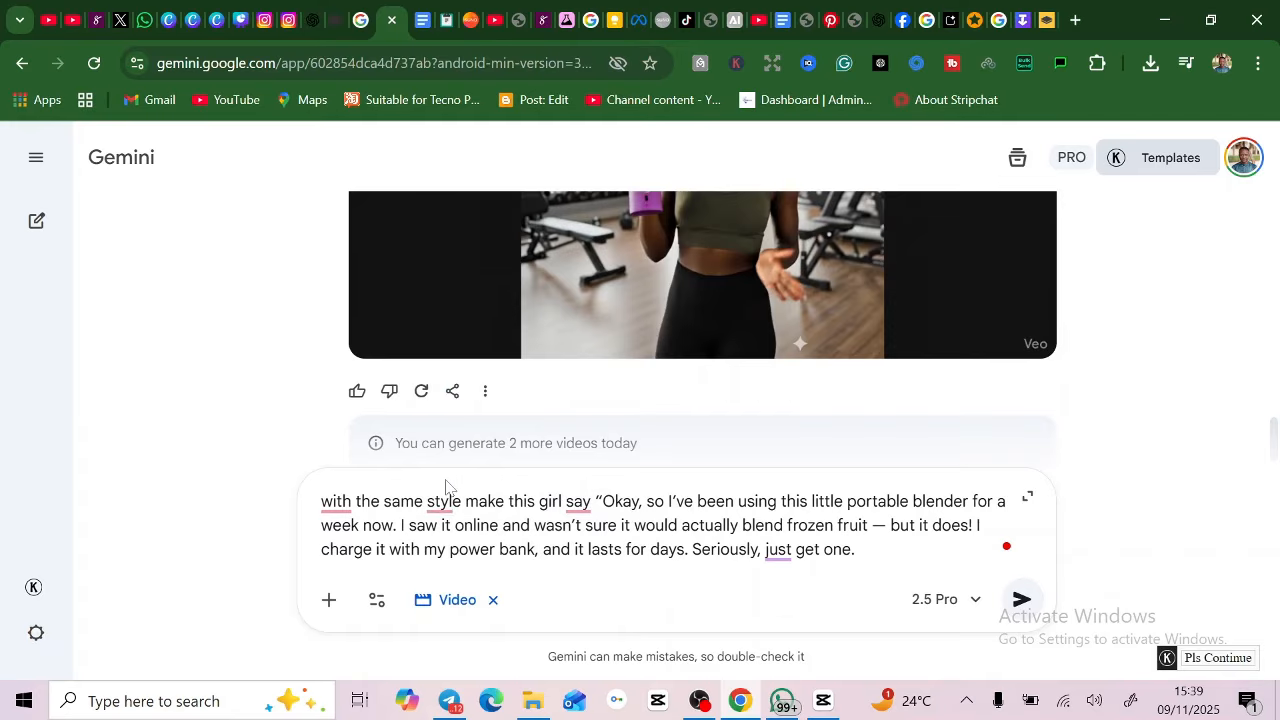
pyautogui.click(461, 501)
pyautogui.write(',')
pyautogui.click(340, 560)
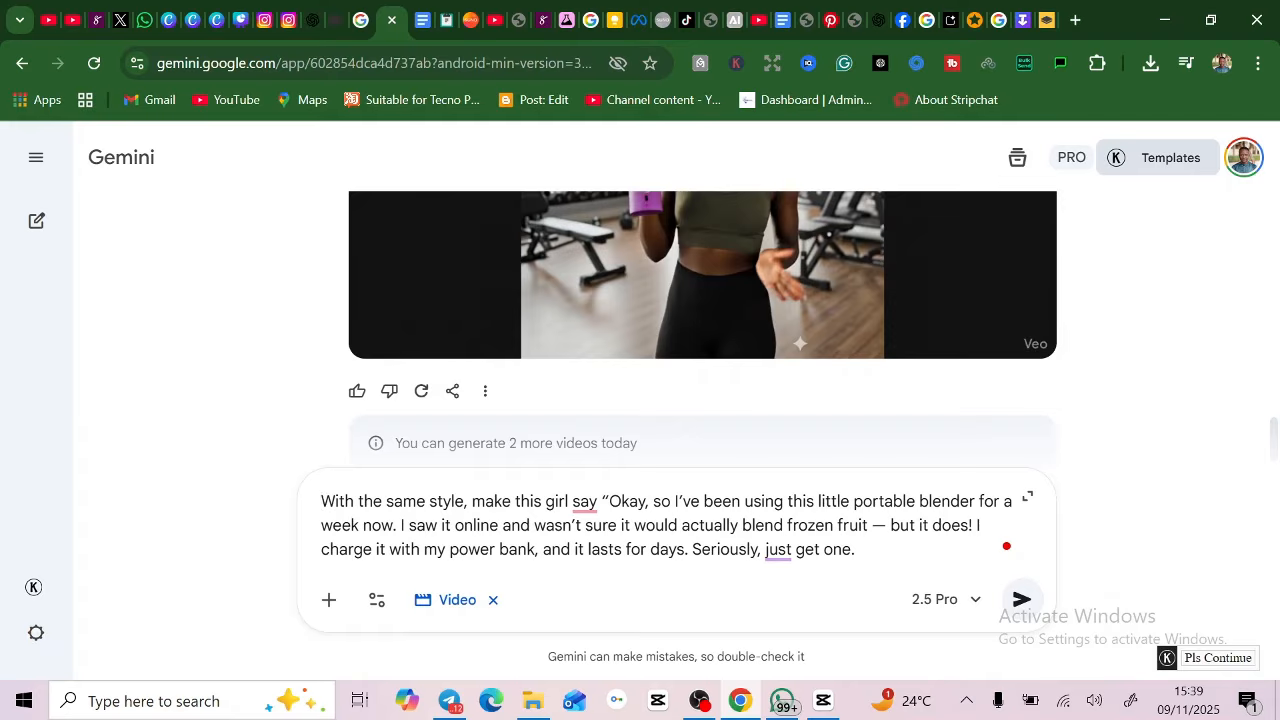
# Step: Remove the dialogue's opening from "Okay, so I've been using" through "frozen fruit —" so it starts with "but it does!"
pyautogui.moveTo(770, 278)
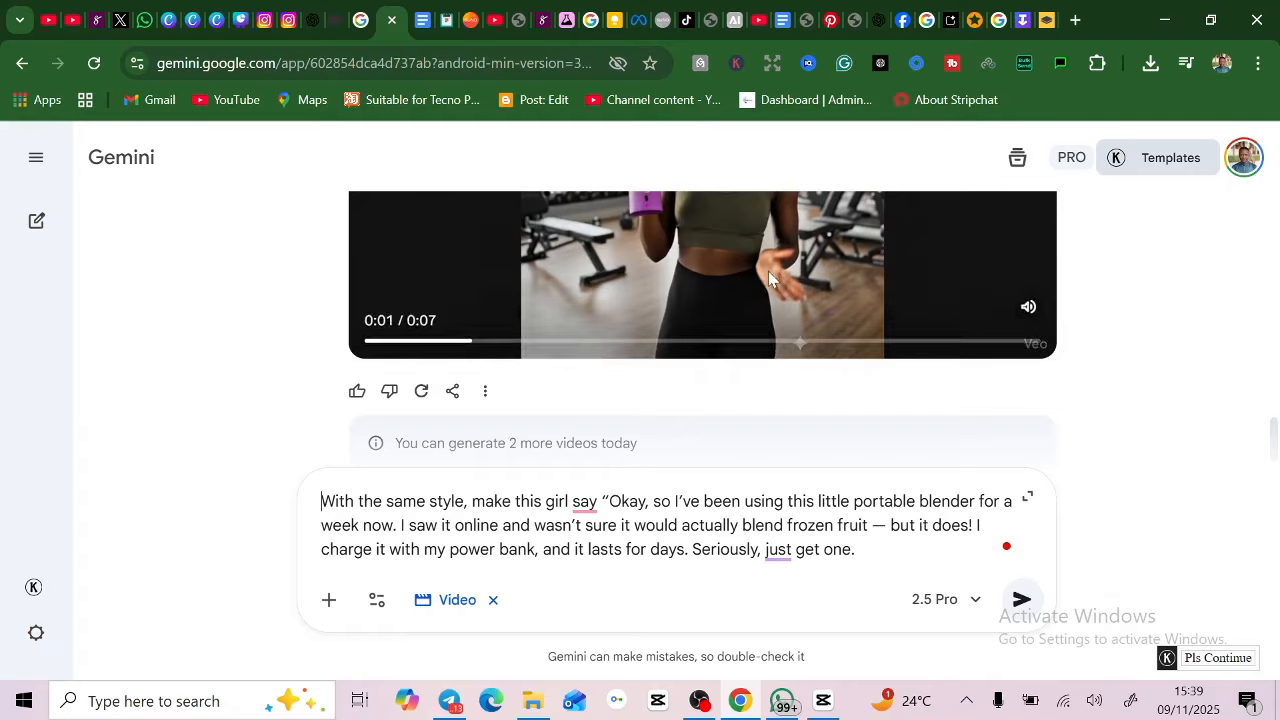
pyautogui.scroll(1, 770, 278)
pyautogui.write('`')
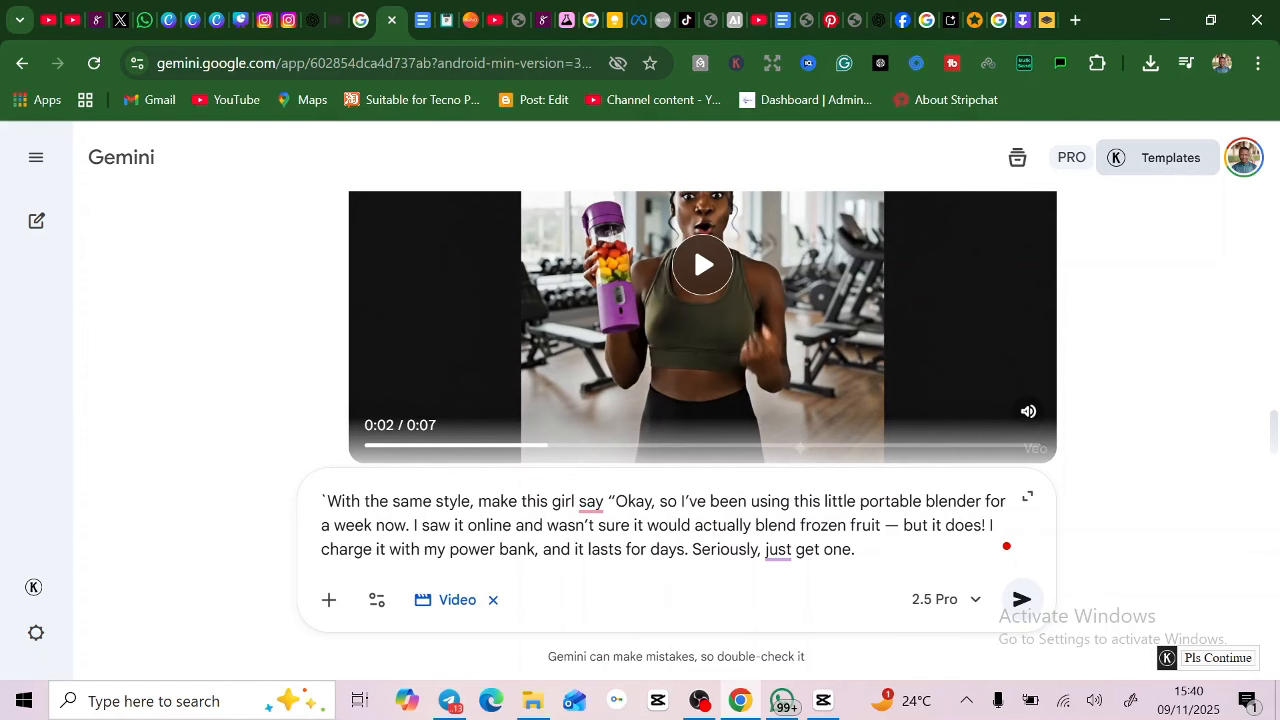
pyautogui.moveTo(900, 525); pyautogui.dragTo(616, 501)
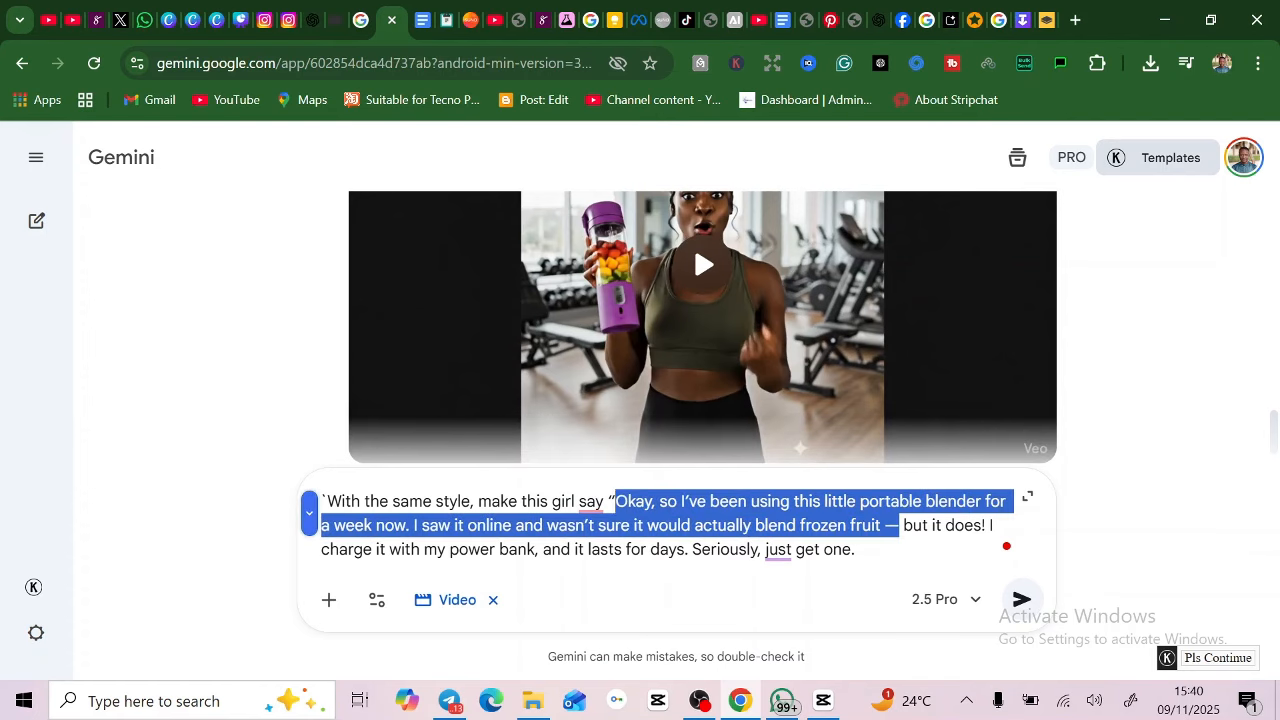
pyautogui.press('BackSpace')
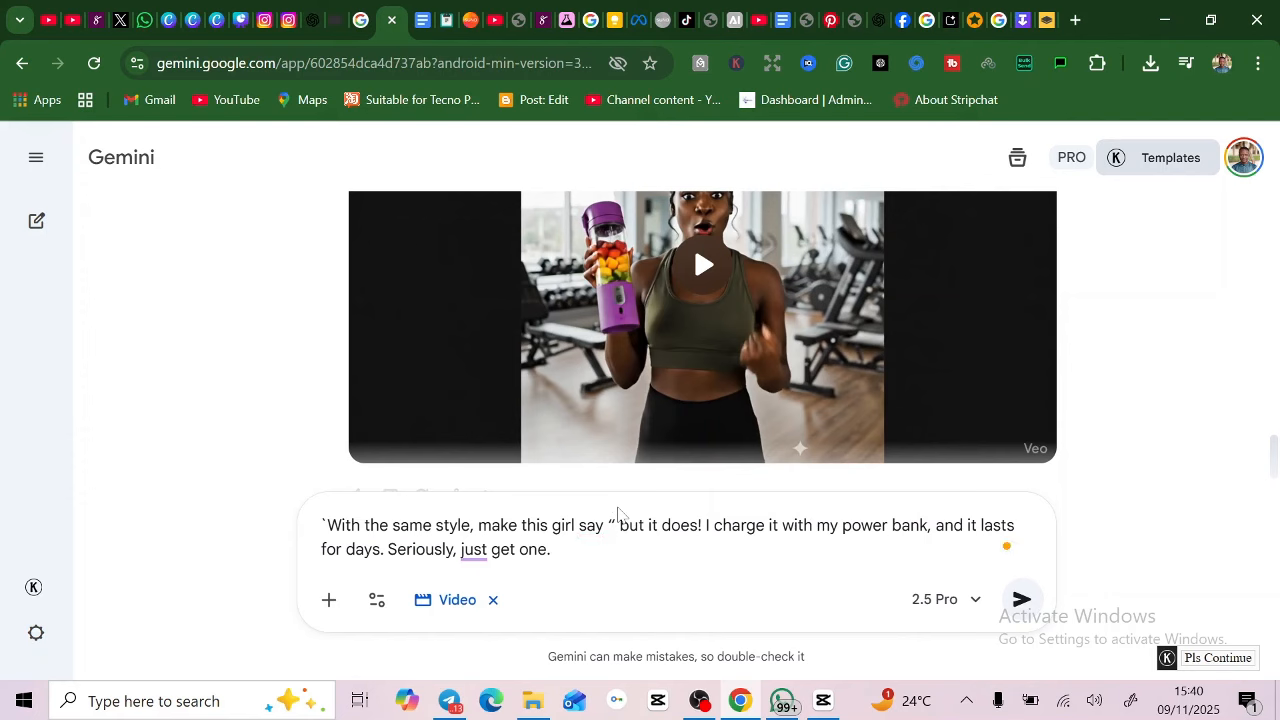
pyautogui.press('Delete')
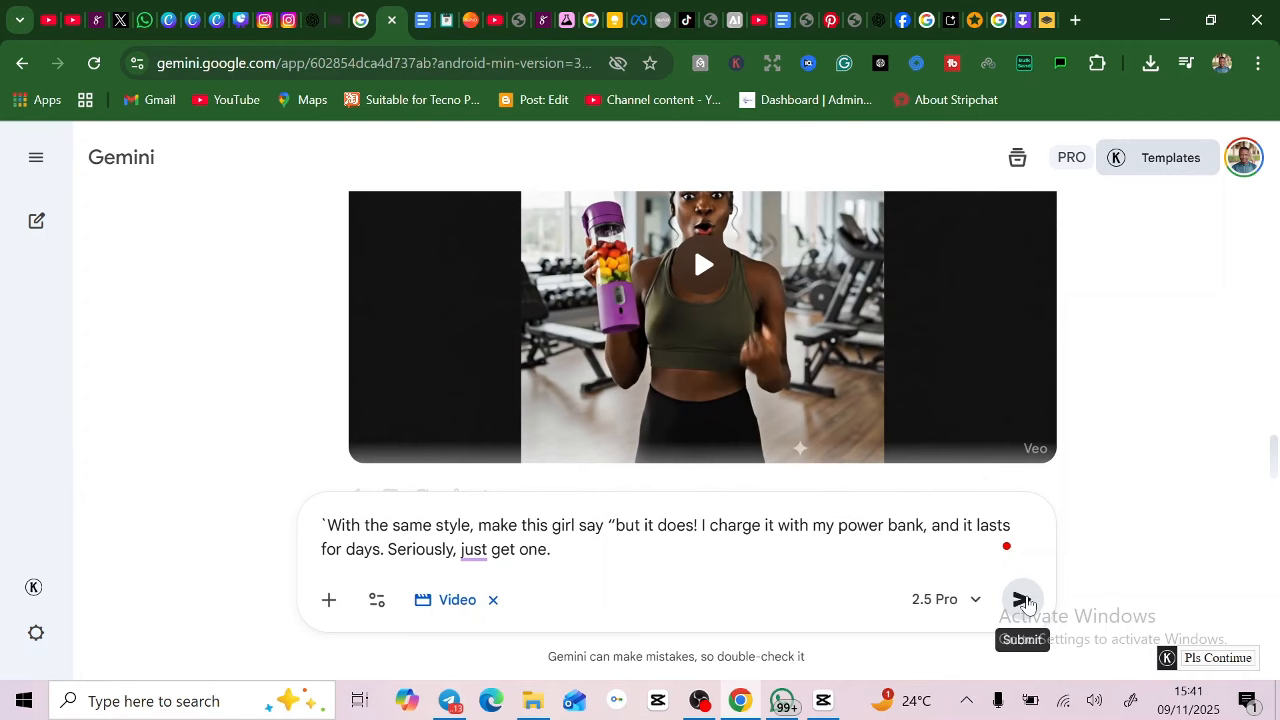
# Step: Generate the follow-up video from the edited prompt, then play and download the finished clip
pyautogui.click(1022, 601)
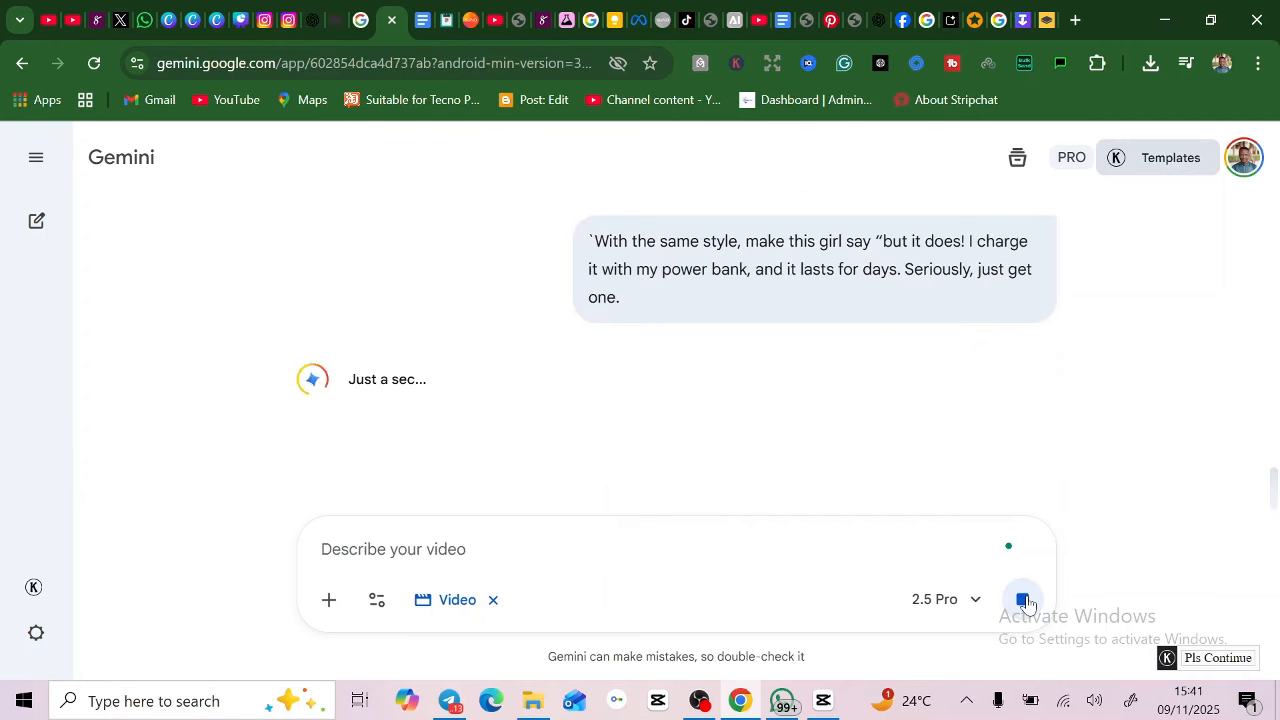
pyautogui.write('``')
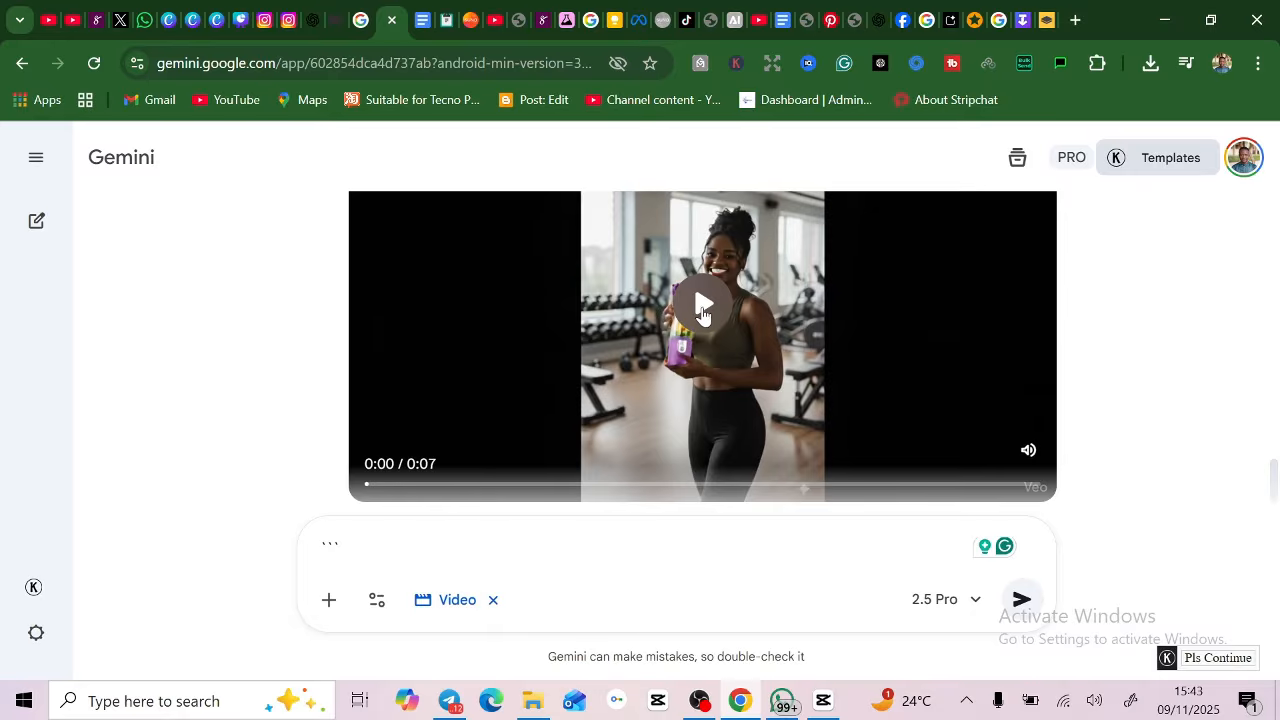
pyautogui.click(703, 309)
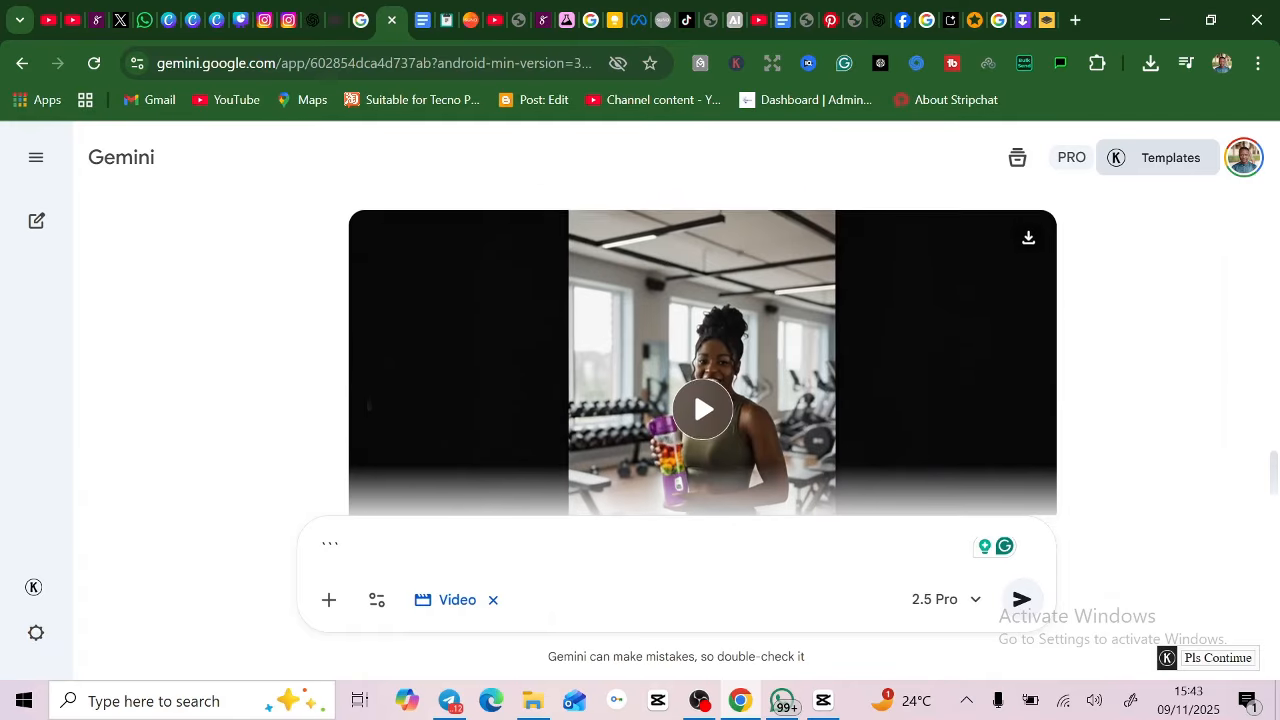
pyautogui.click(1028, 241)
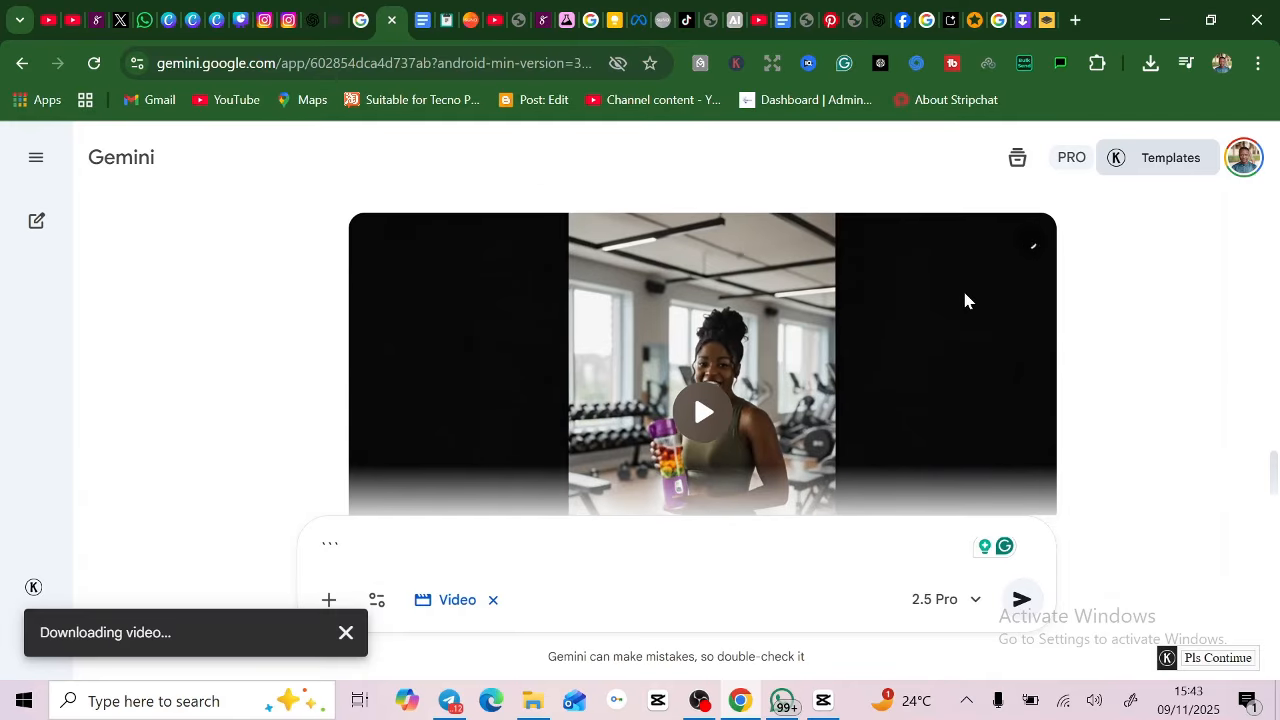